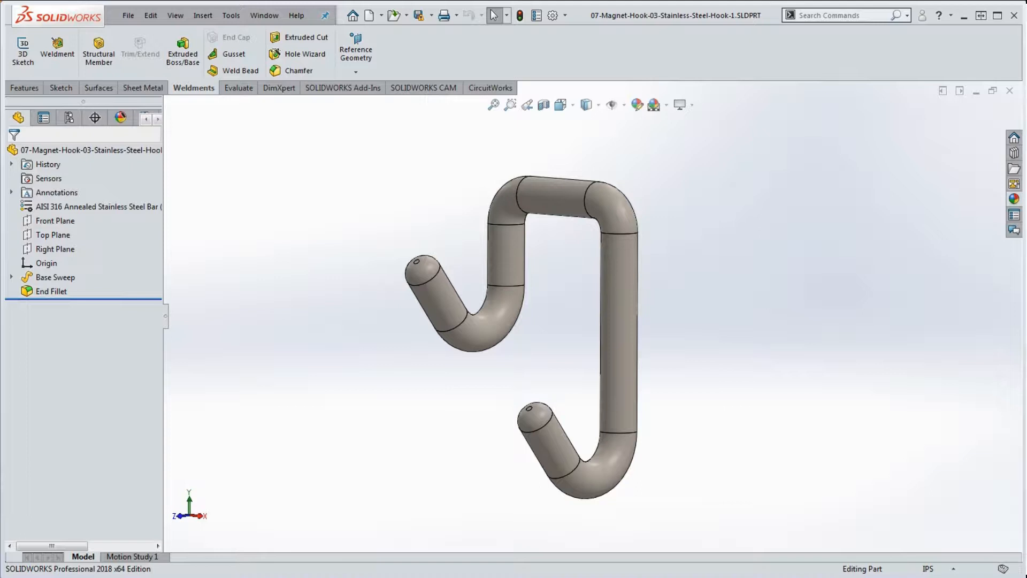
Open the 3D sketch under the Base Sweep feature for editing
mouse_move(658, 312)
middle_down()
mouse_move(728, 312)
mouse_move(649, 301)
mouse_move(648, 314)
mouse_move(664, 316)
middle_up()
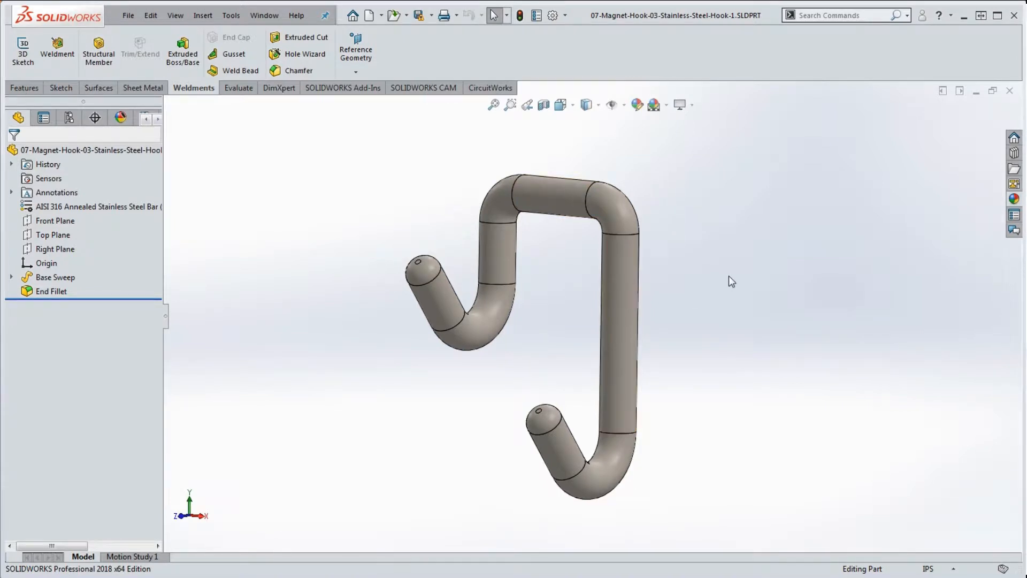
mouse_move(729, 278)
middle_down()
mouse_move(704, 282)
mouse_move(709, 257)
mouse_move(719, 270)
middle_up()
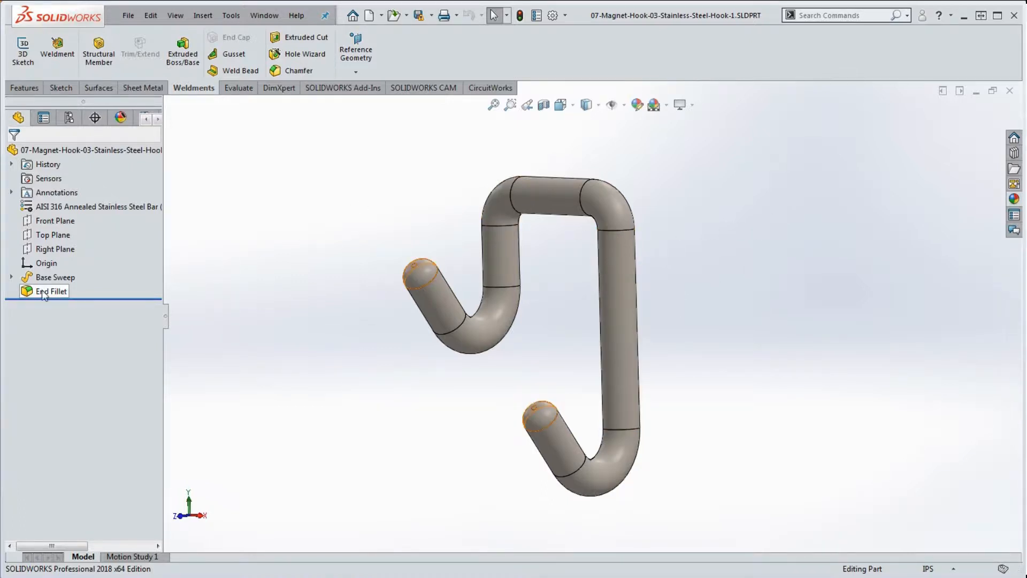
click(11, 277)
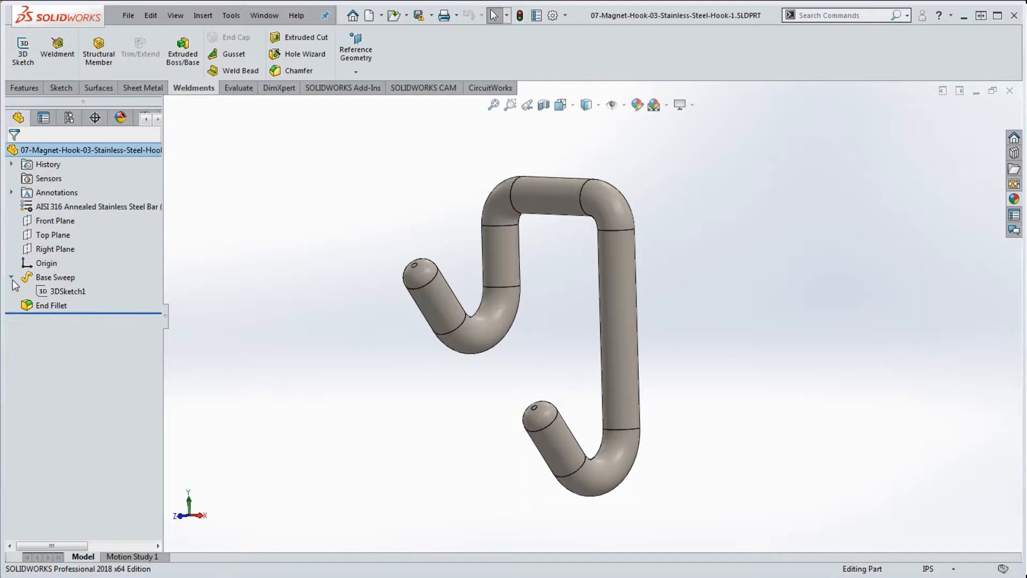
right_click(52, 296)
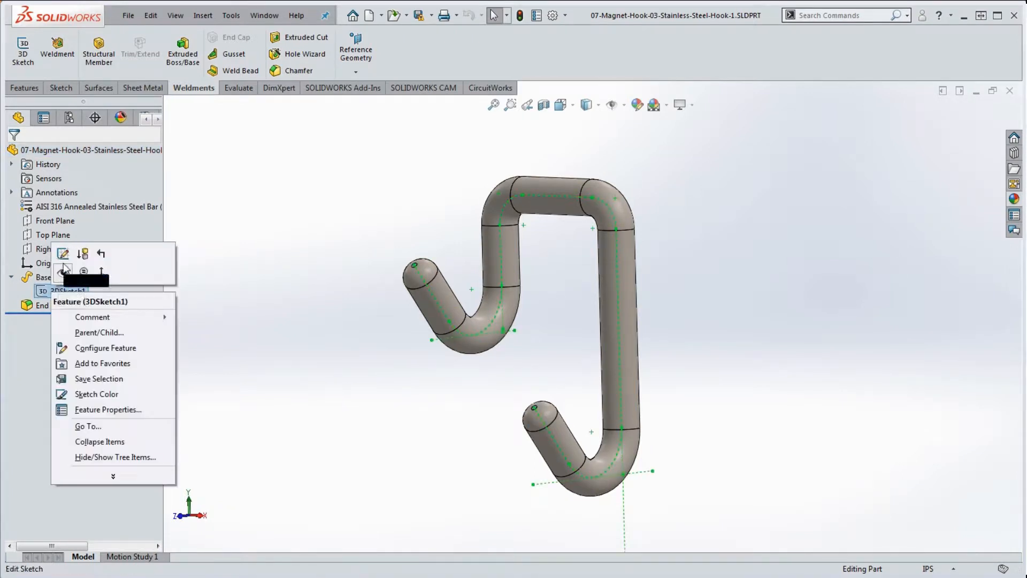
click(63, 254)
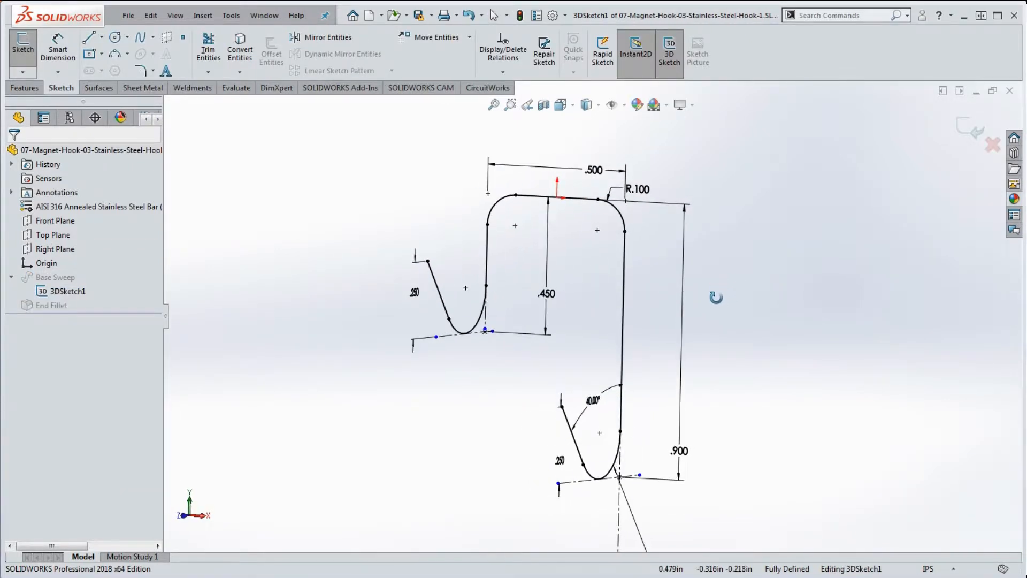
Examine the hook path's dimensions and sketch relations in the 3D sketch
scroll(570, 200, down, 2)
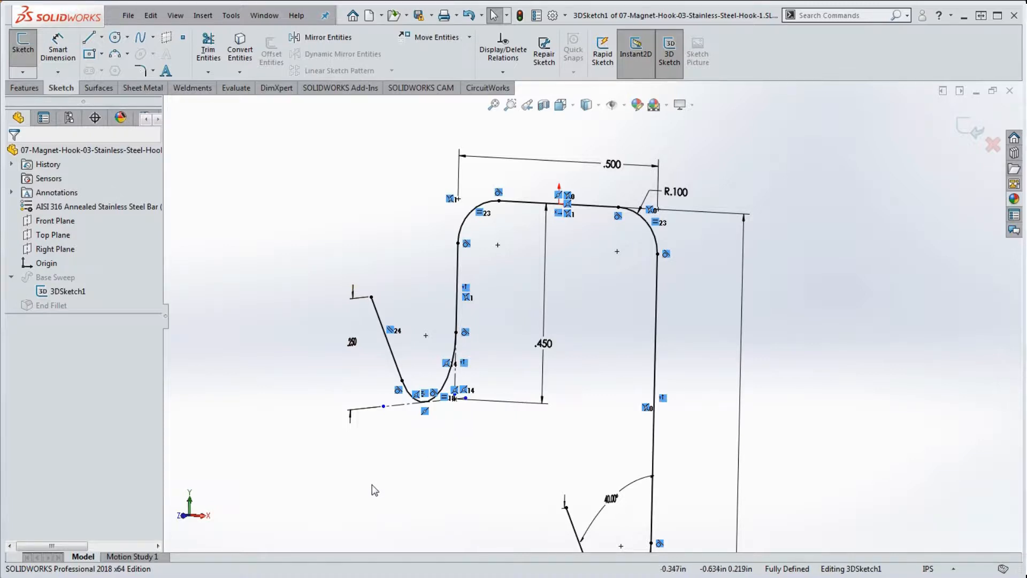
scroll(582, 452, up, 2)
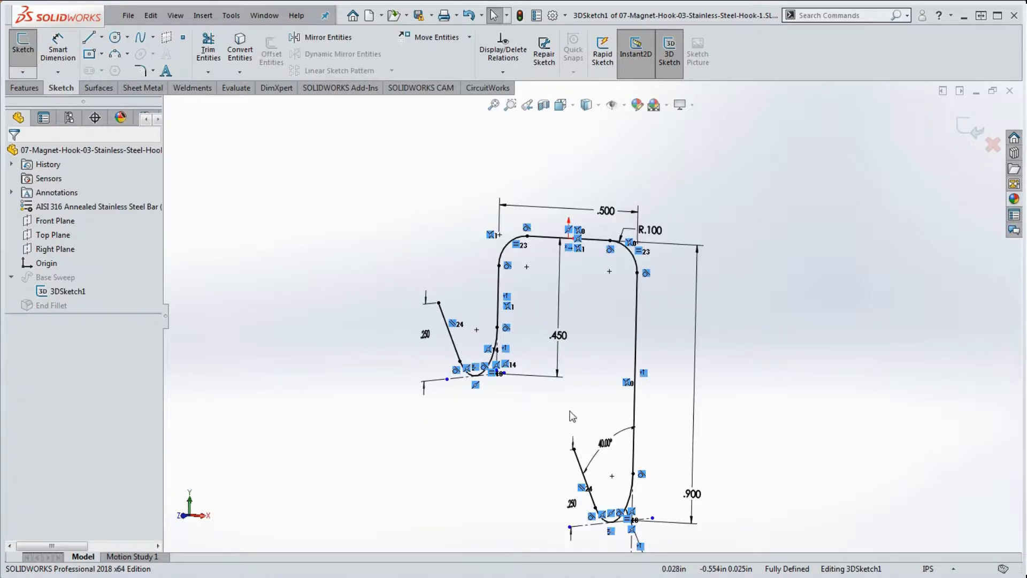
mouse_move(546, 419)
middle_down()
mouse_move(508, 437)
mouse_move(522, 426)
middle_up()
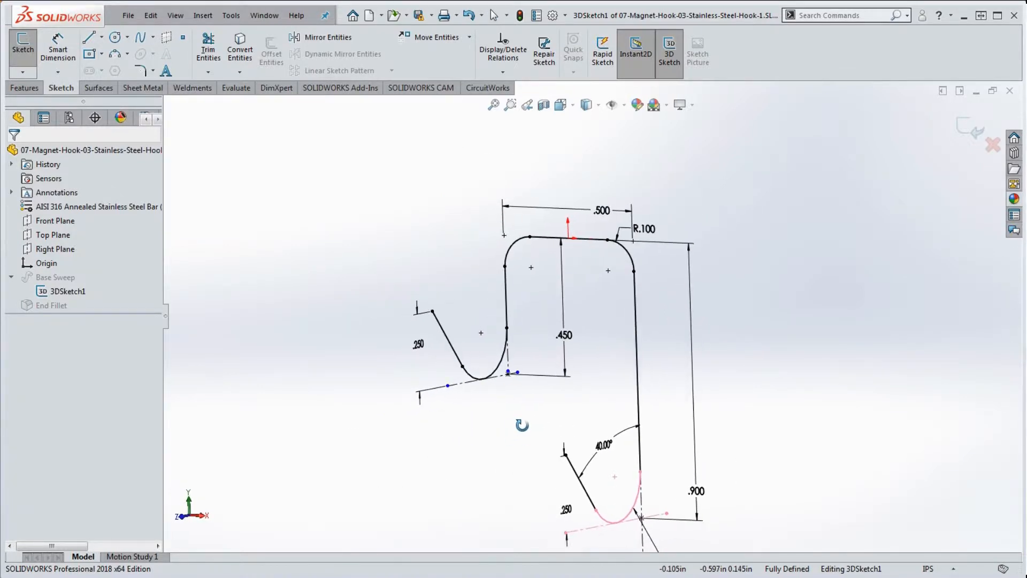
scroll(583, 317, down, 1)
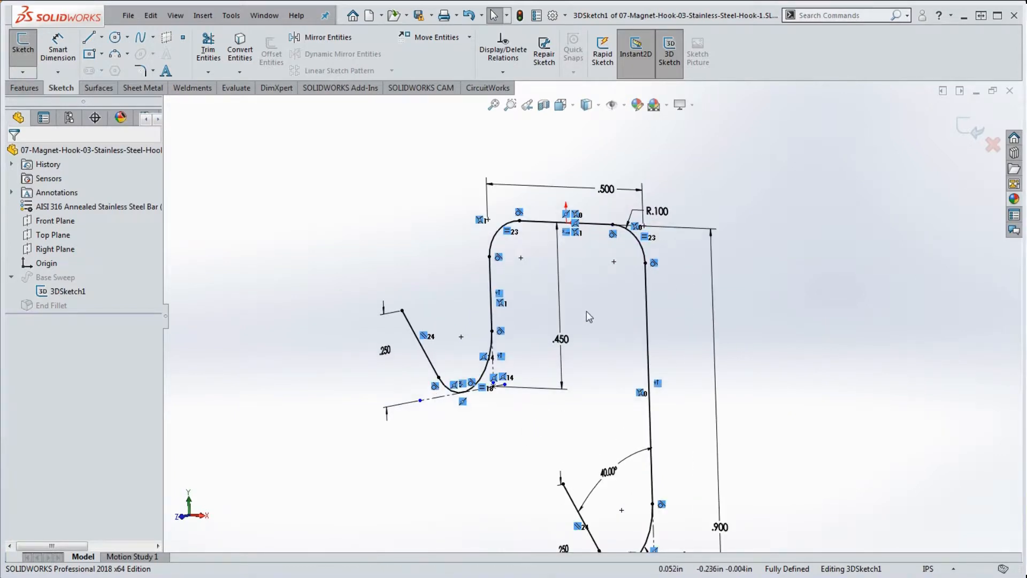
scroll(588, 310, down, 1)
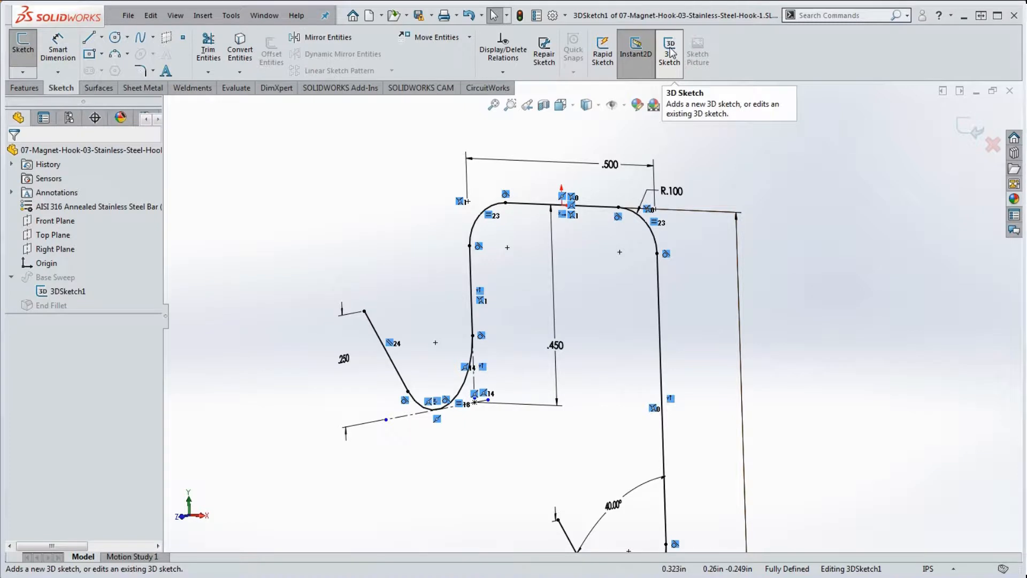
key(z)
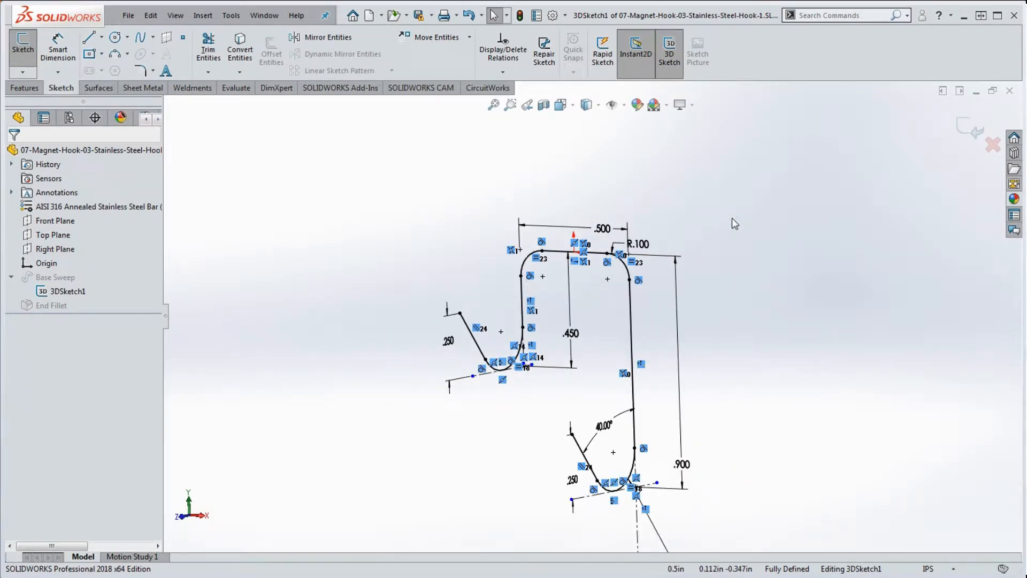
scroll(651, 391, down, 2)
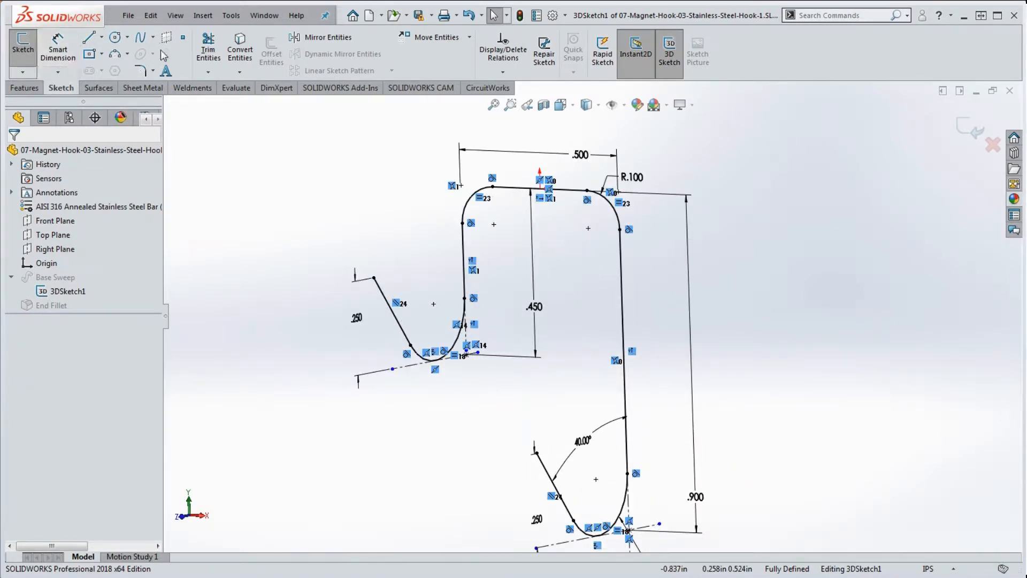
click(641, 65)
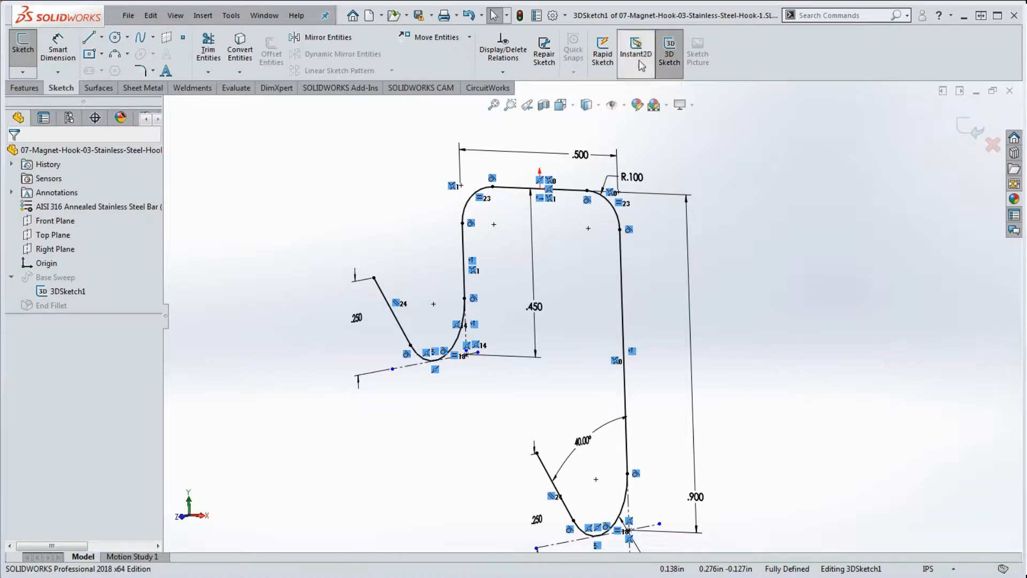
click(641, 65)
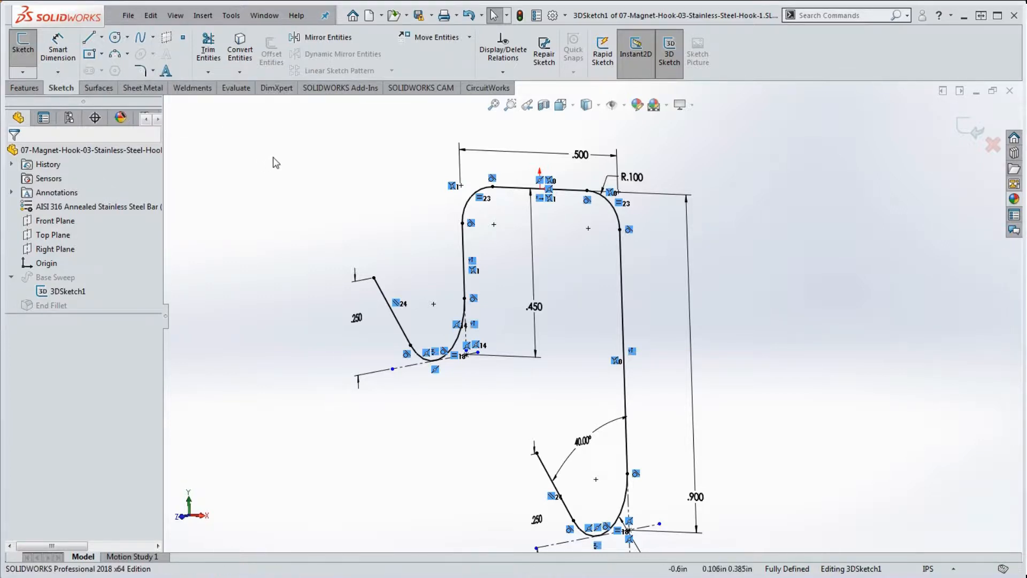
key(f)
scroll(470, 248, down, 3)
scroll(636, 289, up, 3)
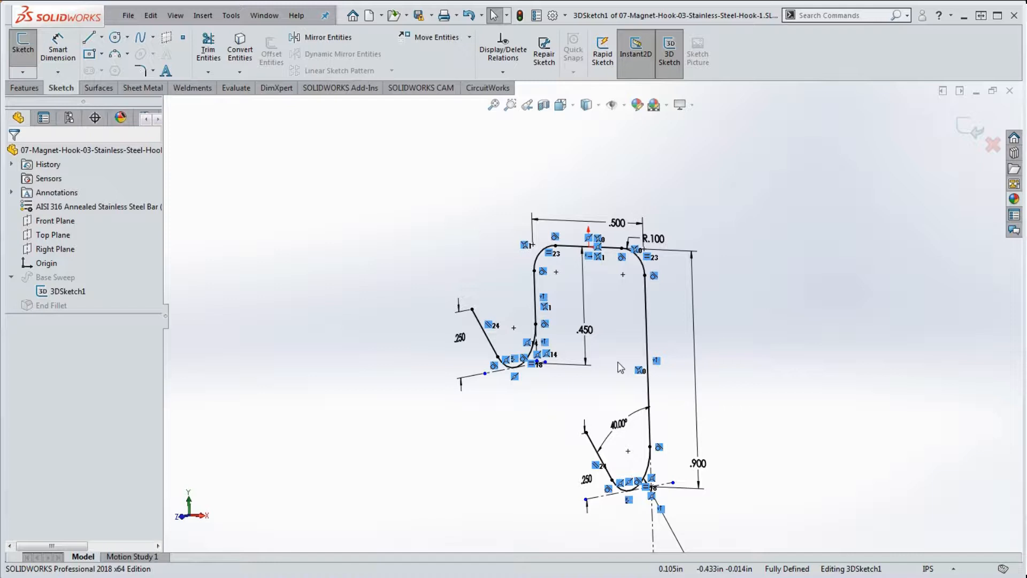
mouse_move(606, 326)
middle_down()
mouse_move(614, 305)
mouse_move(618, 339)
middle_up()
scroll(652, 380, up, 3)
scroll(653, 383, down, 2)
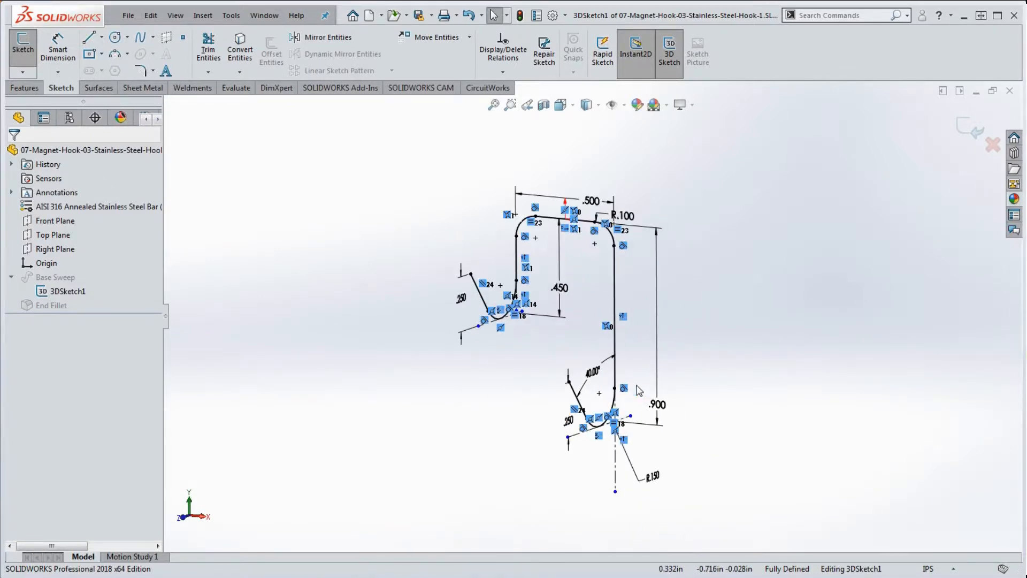
scroll(838, 336, down, 1)
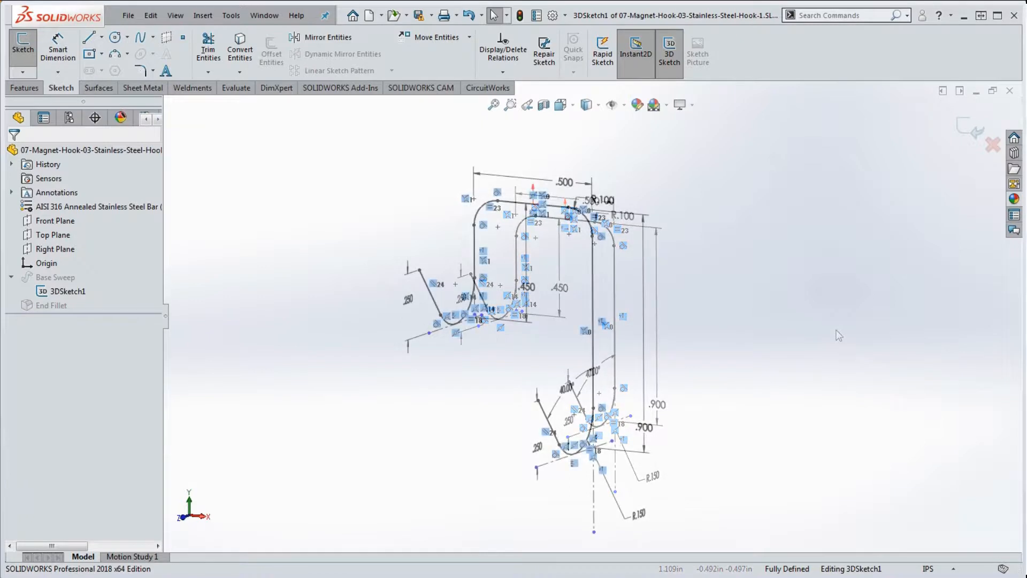
Exit the 3D sketch and roll the model back to just before the Base Sweep feature
click(517, 15)
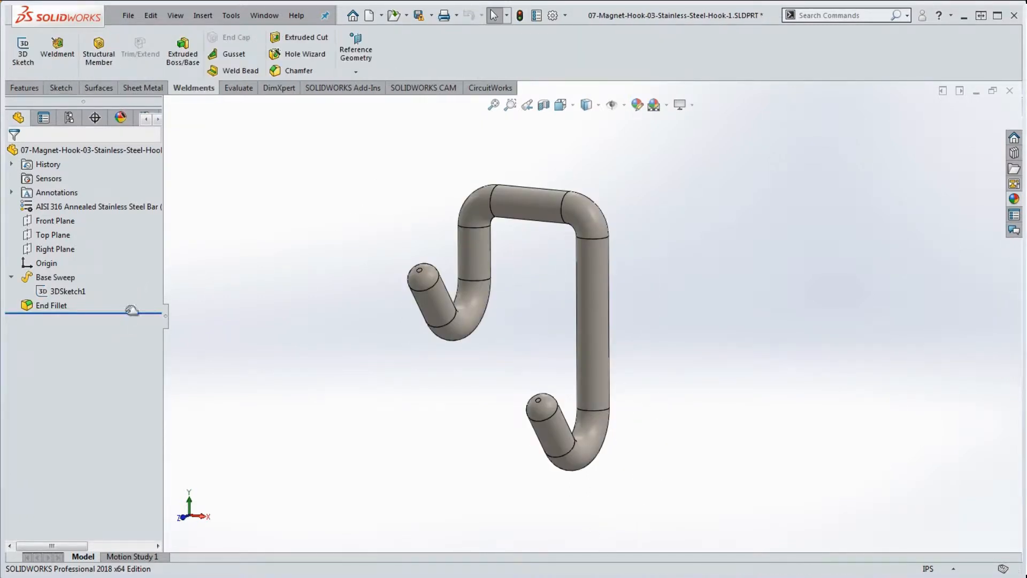
drag(127, 313, 129, 270)
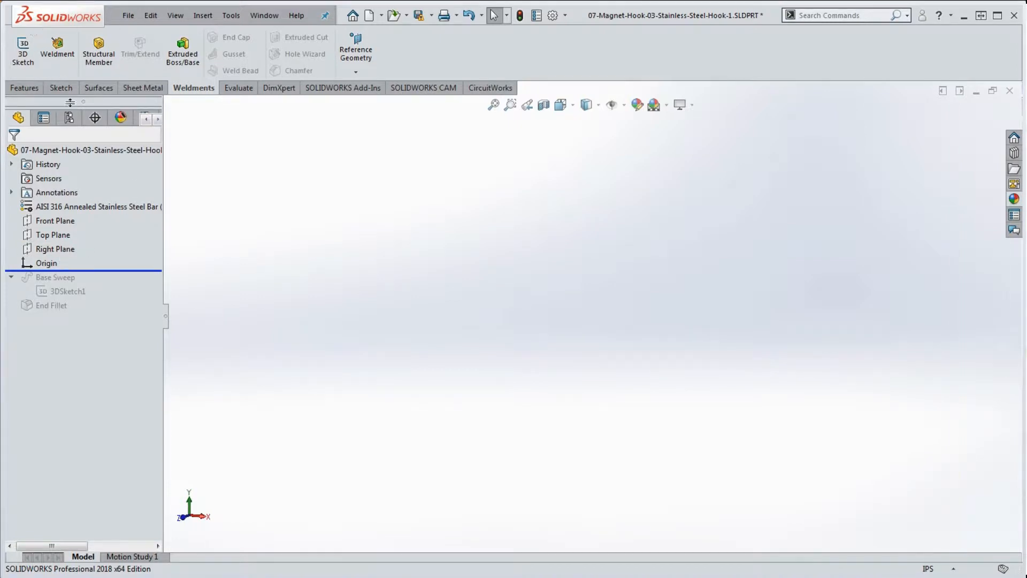
click(61, 89)
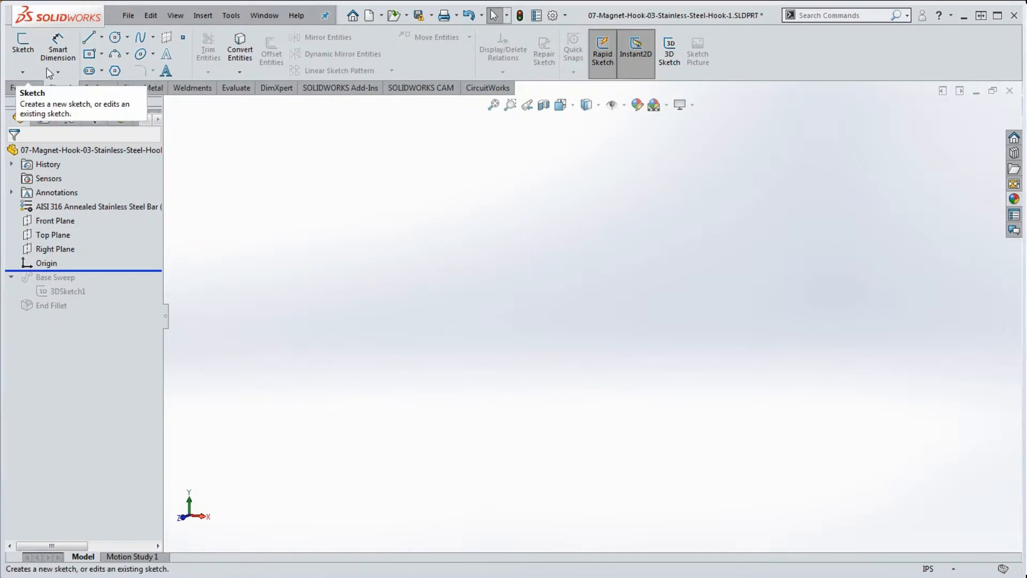
Try to add the 3D Sketch command to the Sketch toolbar by customizing the command layout
right_click(736, 46)
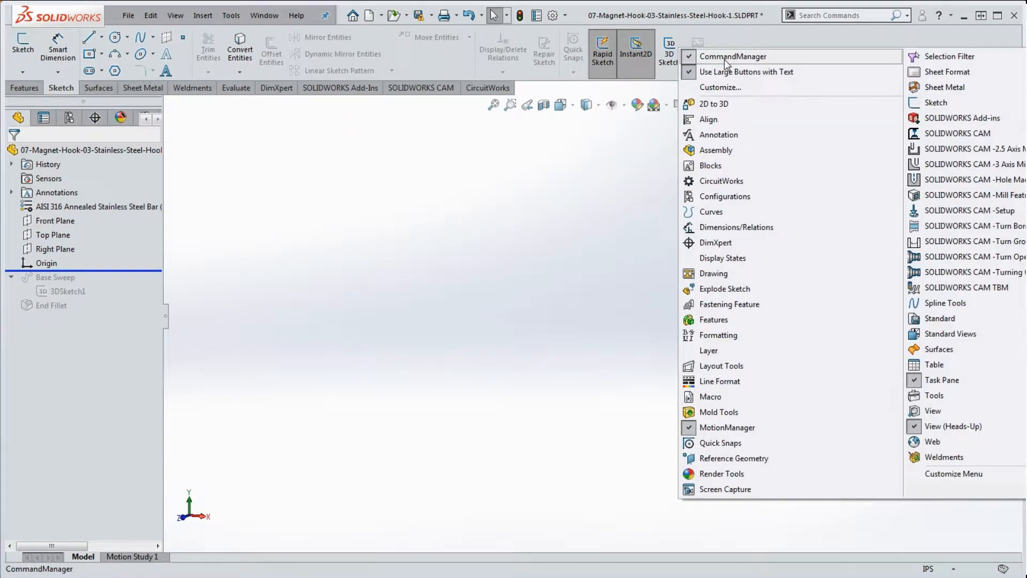
click(732, 90)
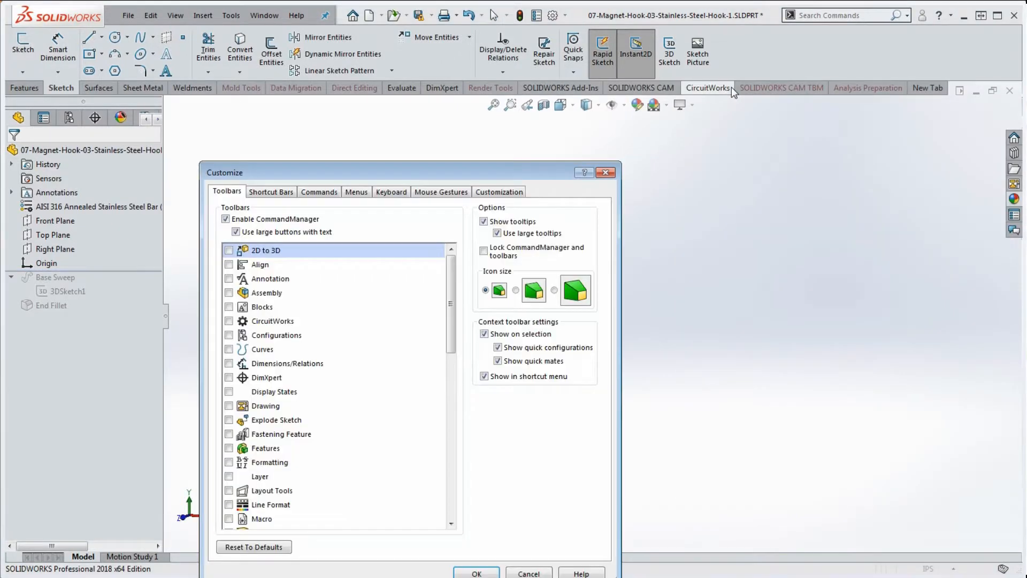
drag(434, 174, 538, 138)
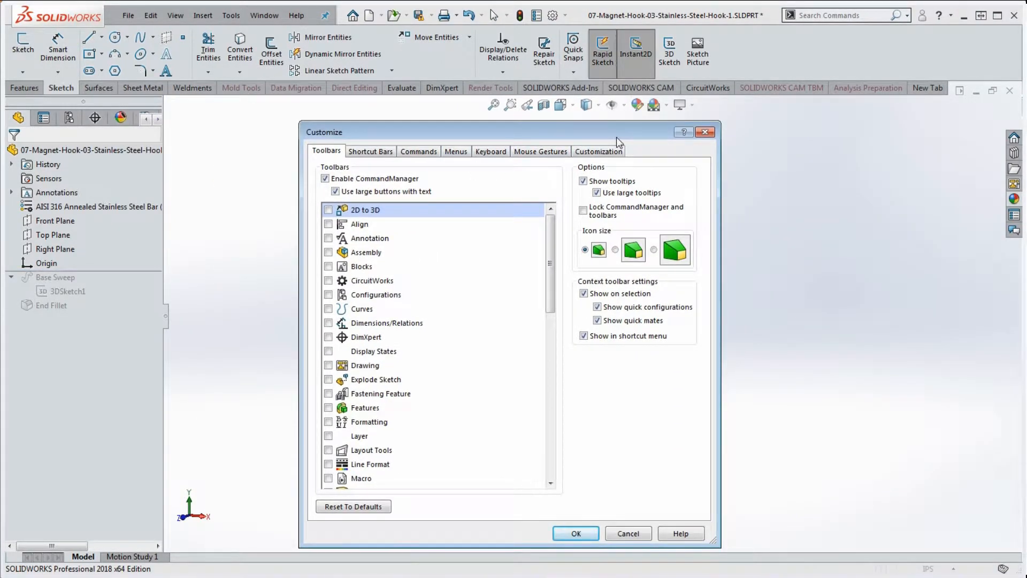
click(420, 152)
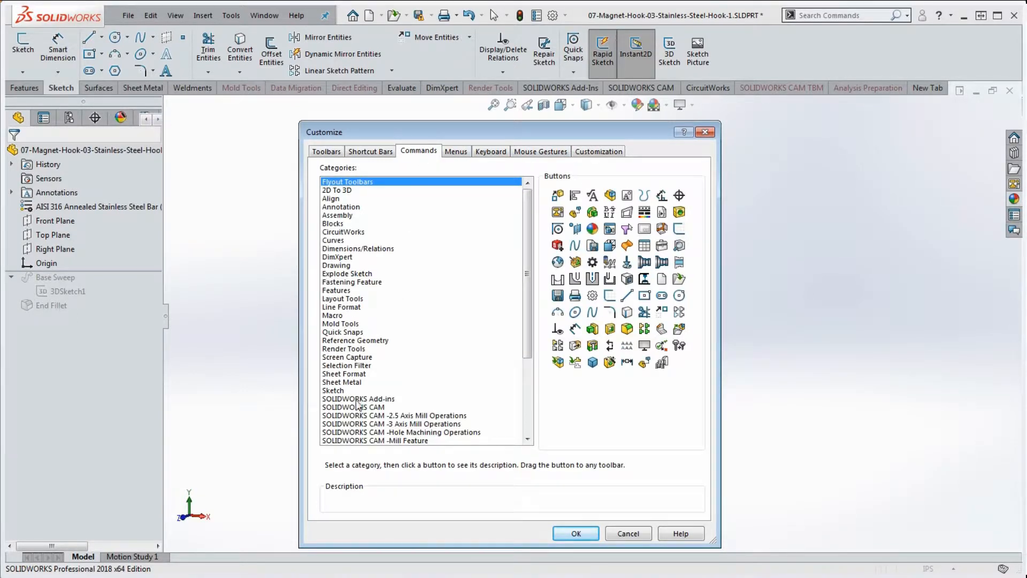
click(339, 391)
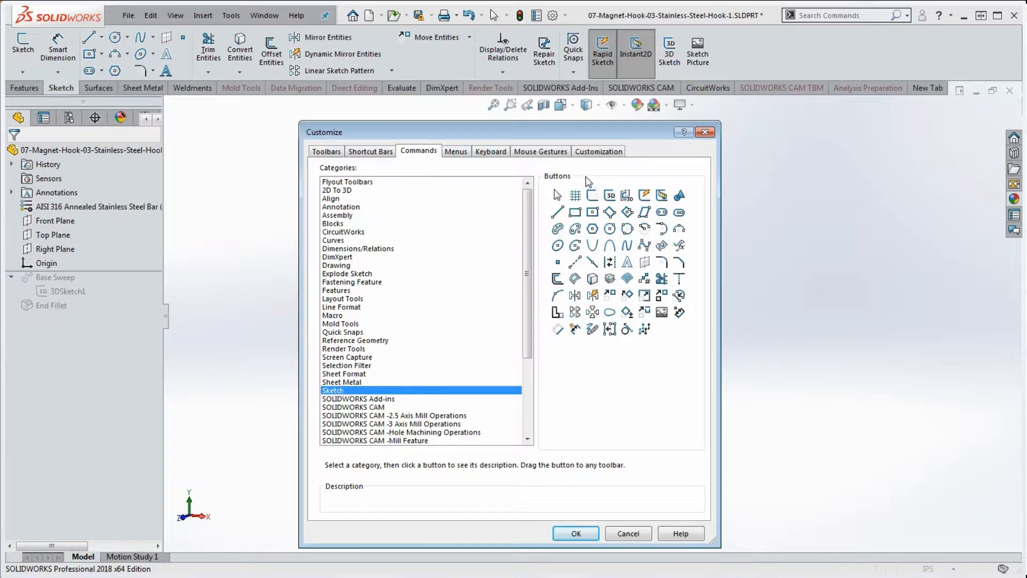
mouse_move(614, 196)
mouse_down()
mouse_move(750, 63)
mouse_move(726, 51)
mouse_up()
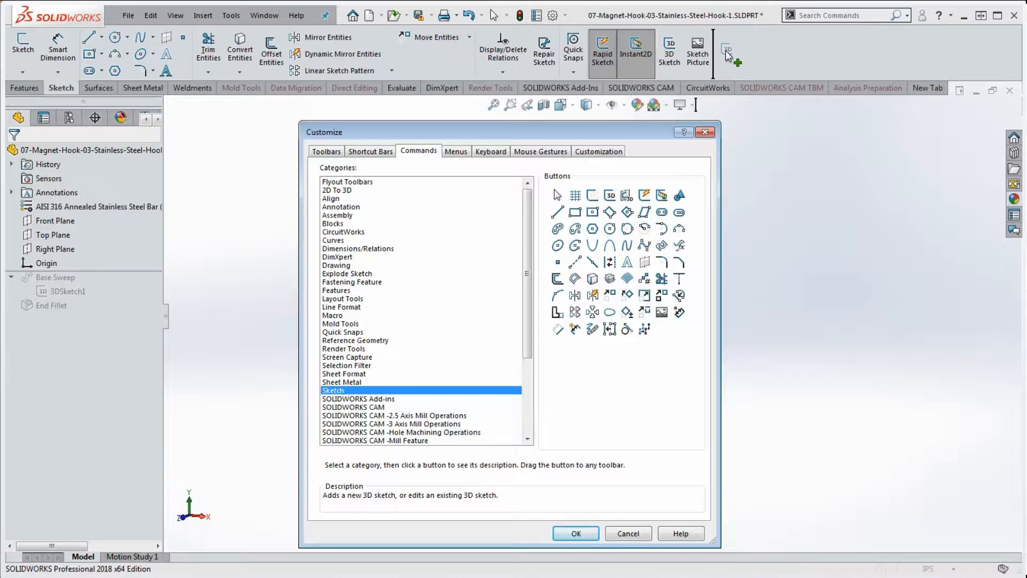
drag(727, 53, 726, 54)
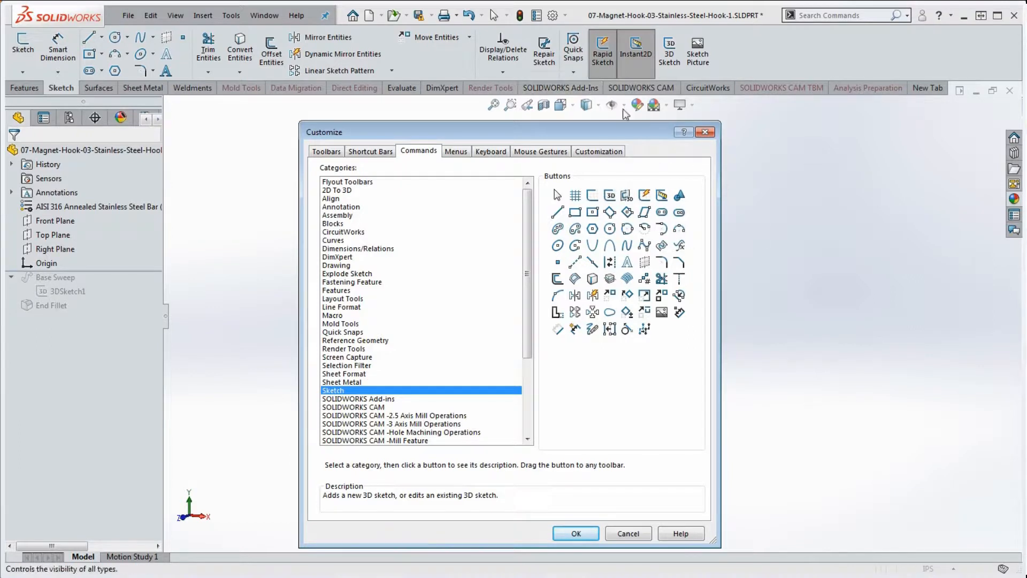
click(706, 132)
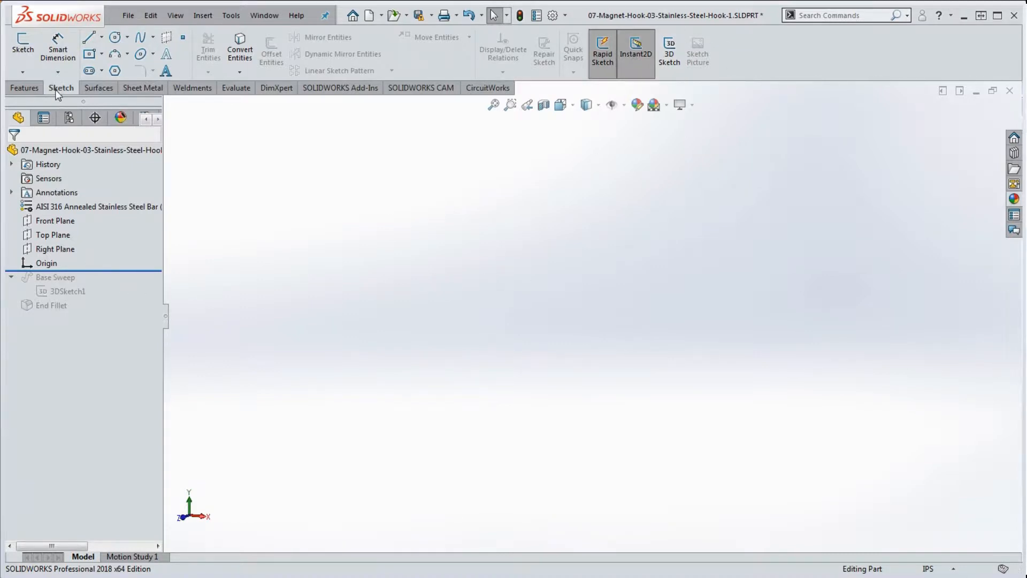
Start a new 3D sketch and cycle the Line tool's sketching plane through YZ and ZX back to XY
click(671, 54)
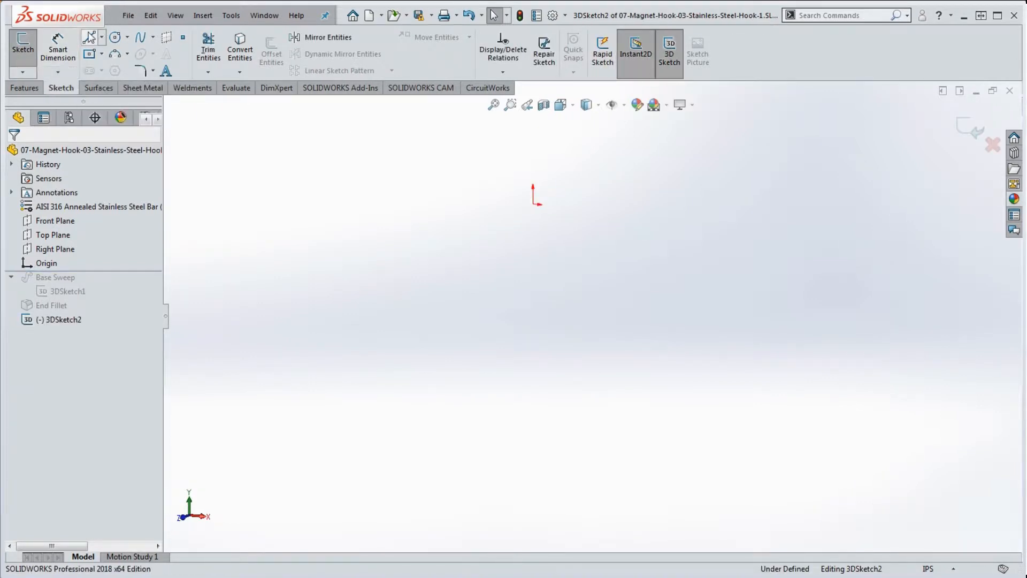
click(89, 36)
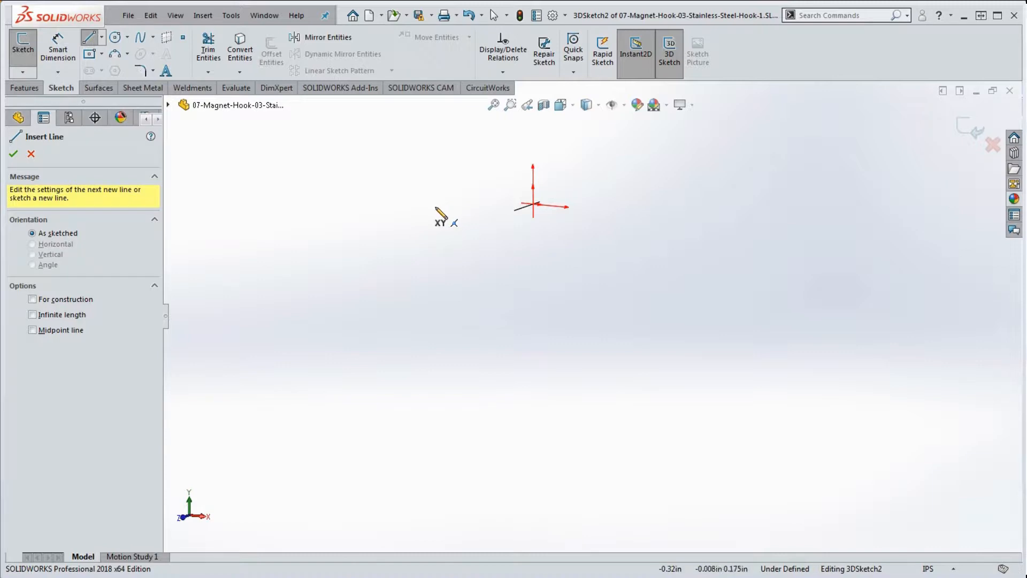
key(Tab)
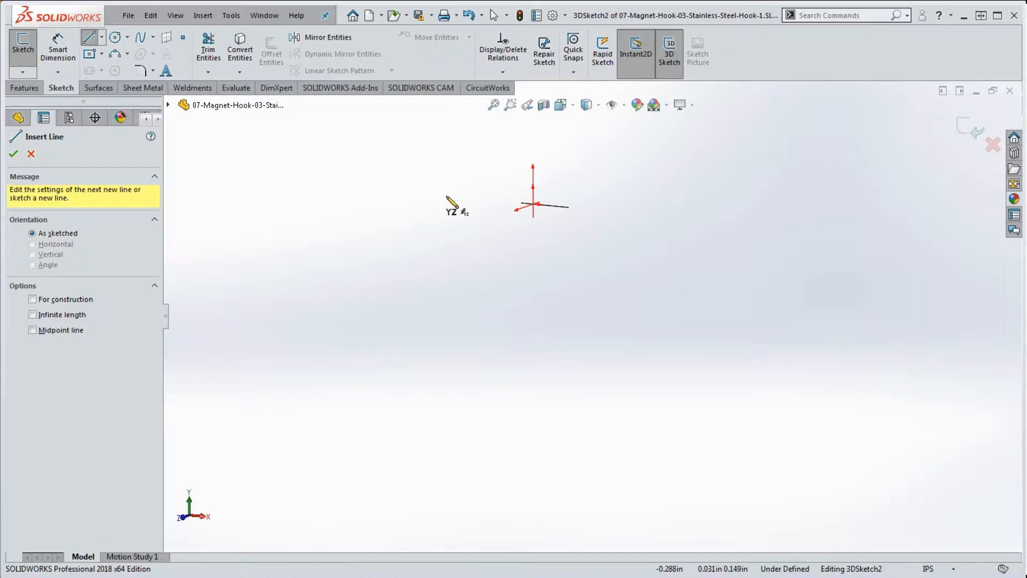
key(Tab)
key(Tab)
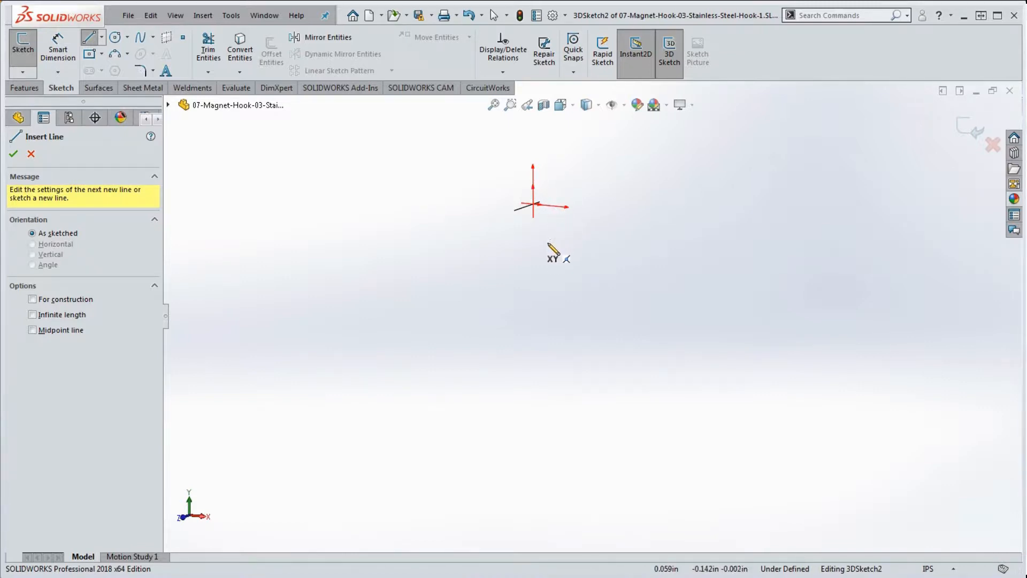
key(Tab)
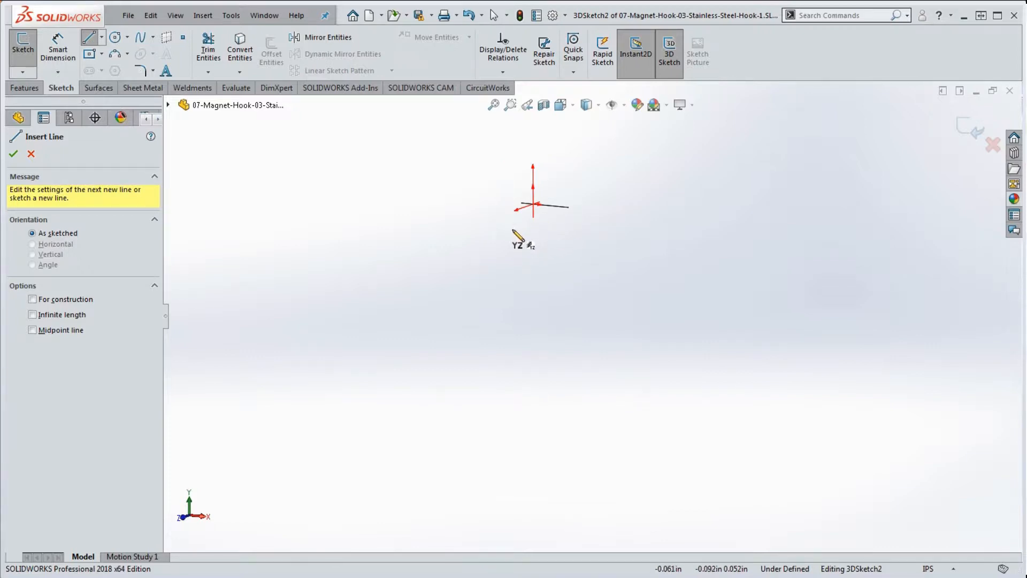
key(Tab)
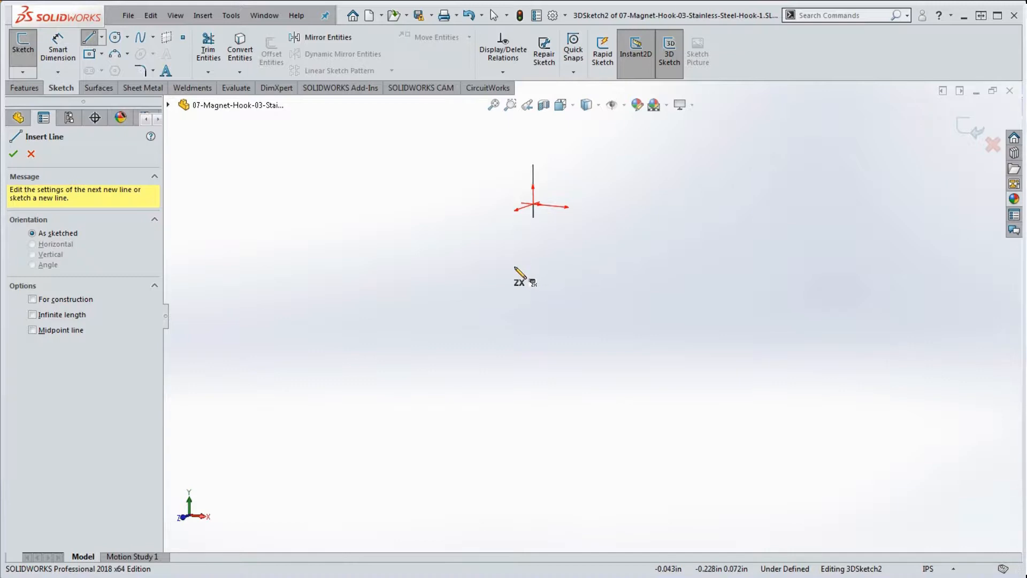
key(Tab)
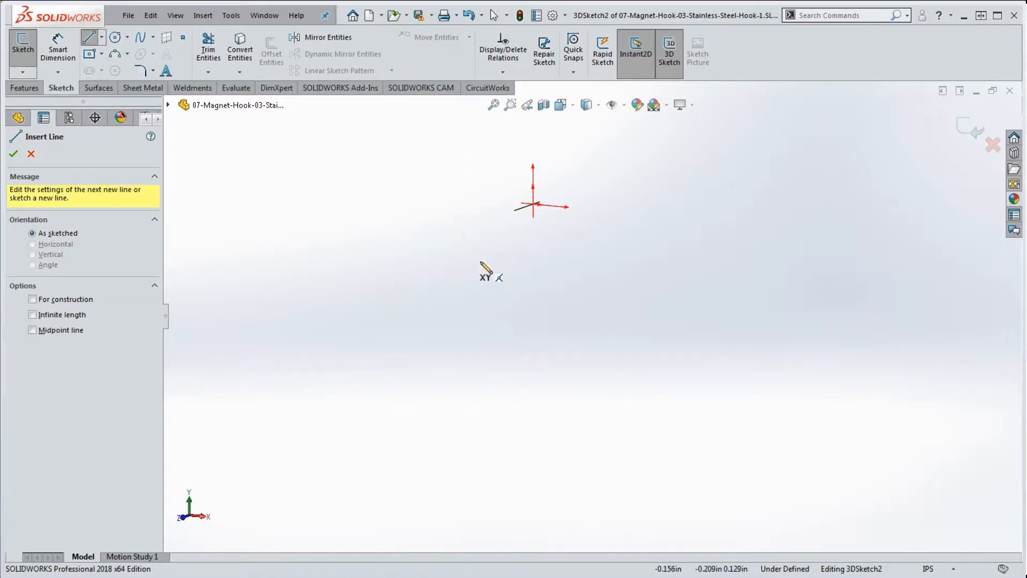
Draw a line about 0.79 in long along X just below the origin and shift it slightly upward
click(425, 235)
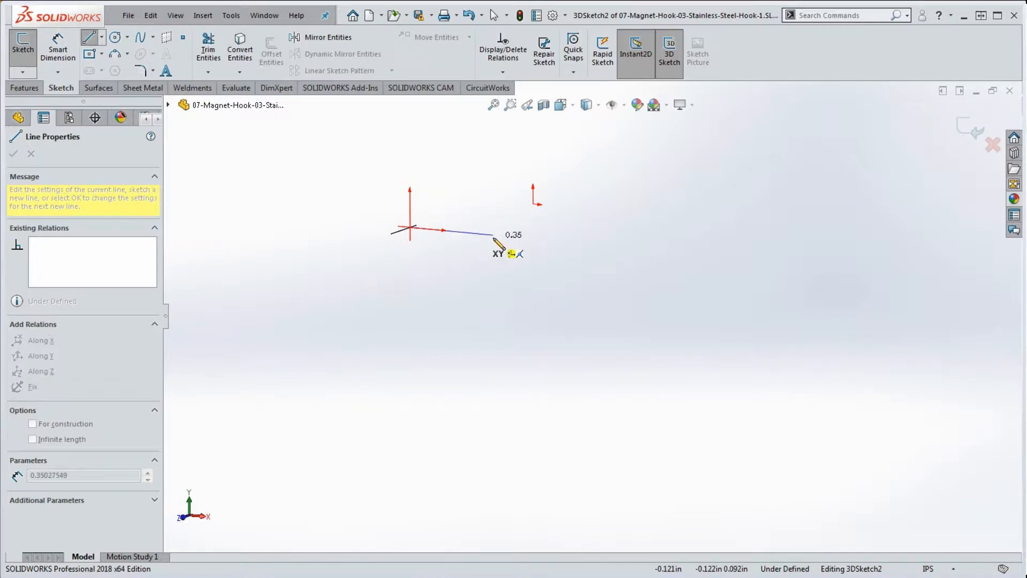
double_click(598, 244)
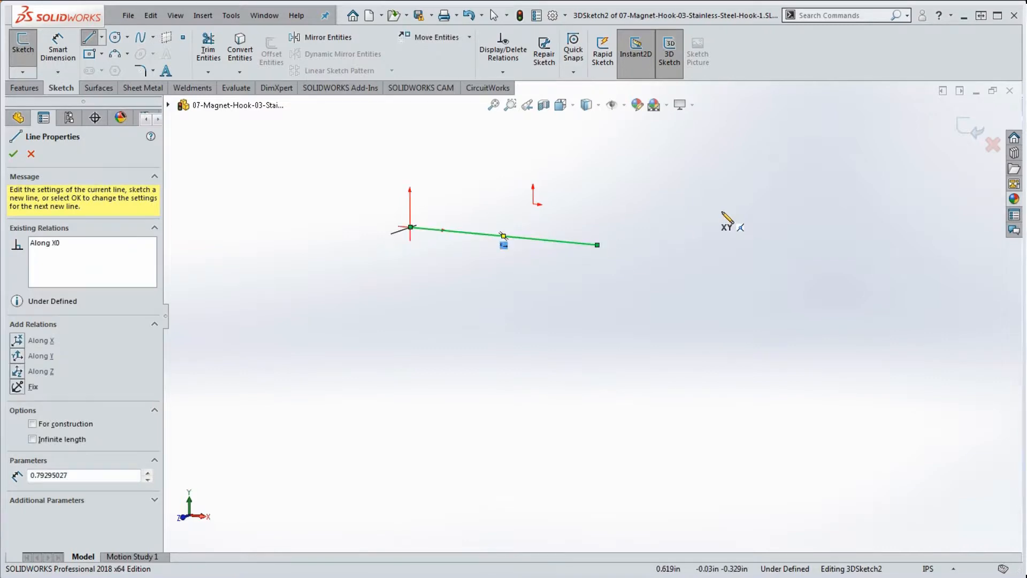
key(Escape)
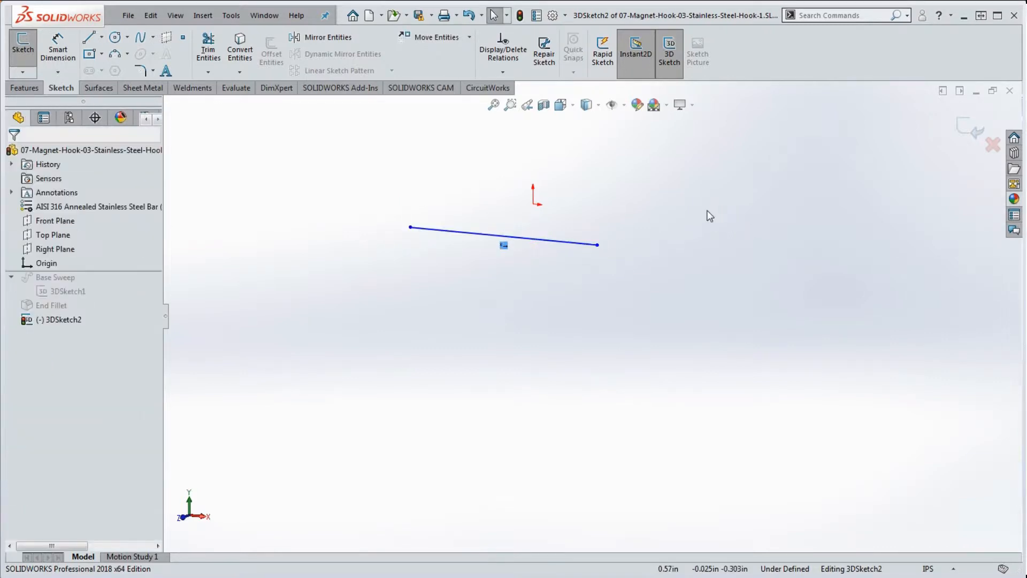
mouse_move(546, 246)
mouse_down()
mouse_move(578, 254)
mouse_move(560, 232)
mouse_up()
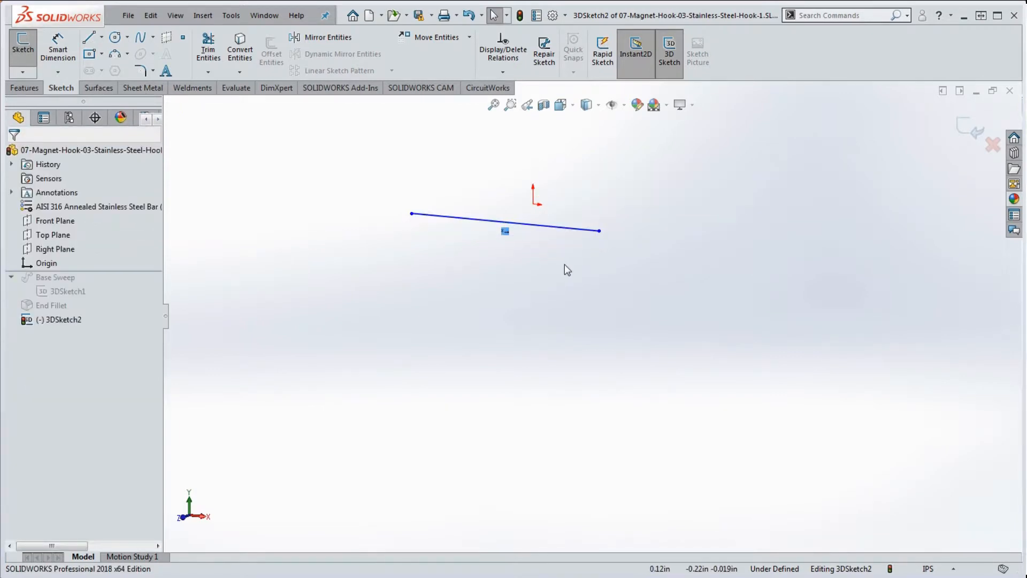
Try to make the line's midpoint coincident with the origin
mouse_move(610, 252)
middle_down()
mouse_move(663, 243)
mouse_move(592, 252)
mouse_move(592, 241)
mouse_move(635, 232)
mouse_move(681, 247)
mouse_move(669, 255)
mouse_move(522, 235)
middle_up()
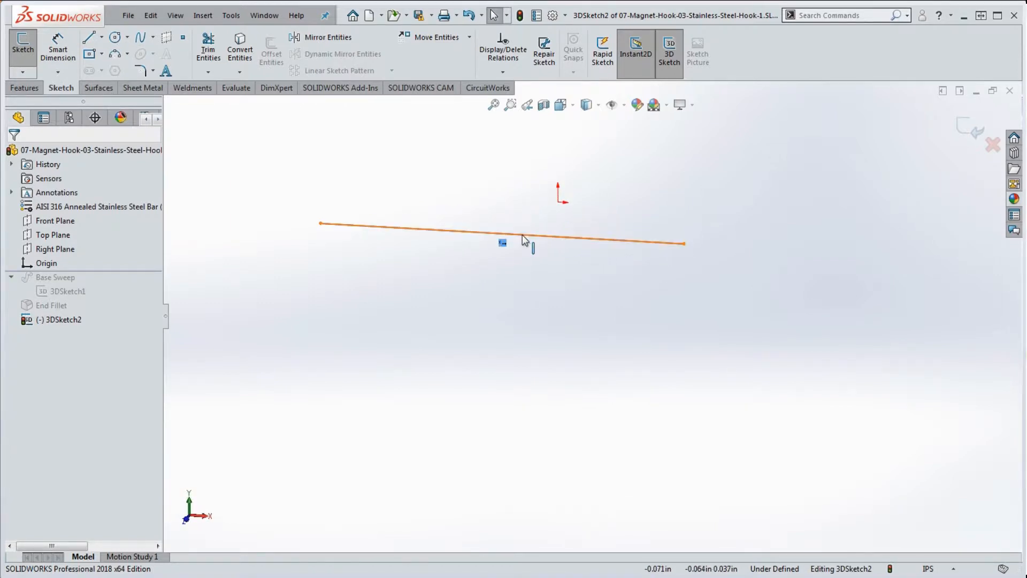
right_click(522, 234)
click(536, 244)
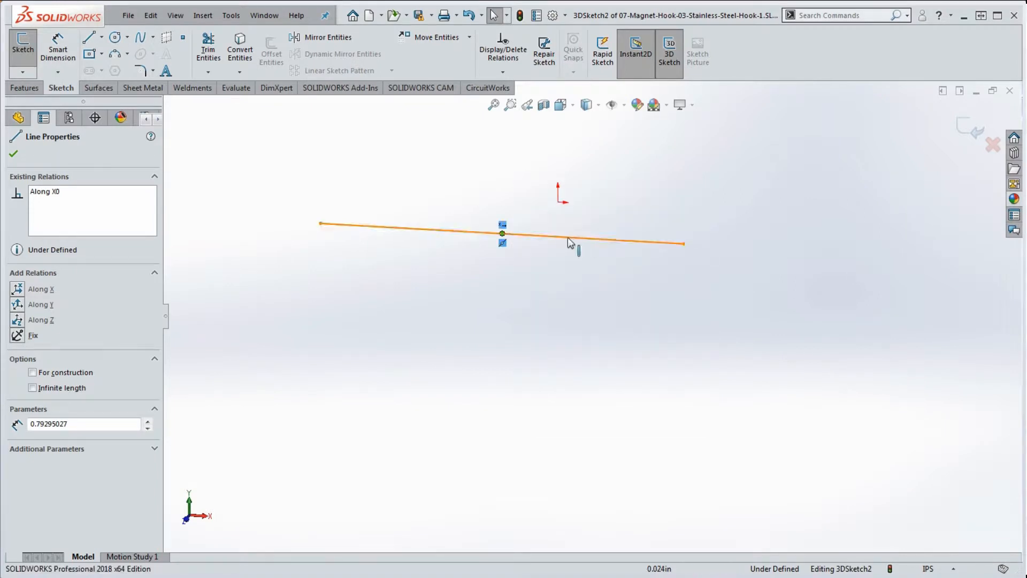
ctrl+click(559, 203)
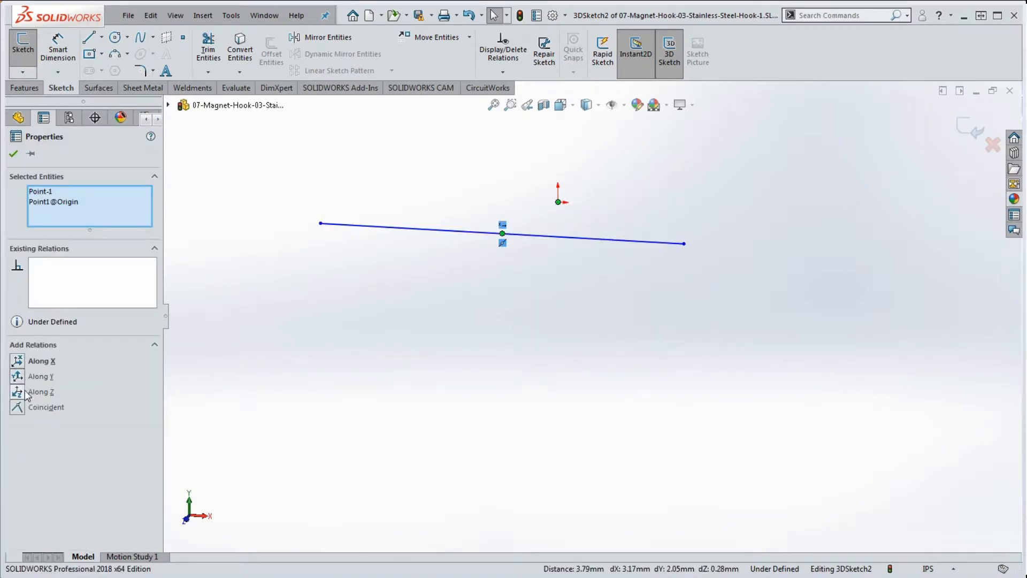
click(18, 407)
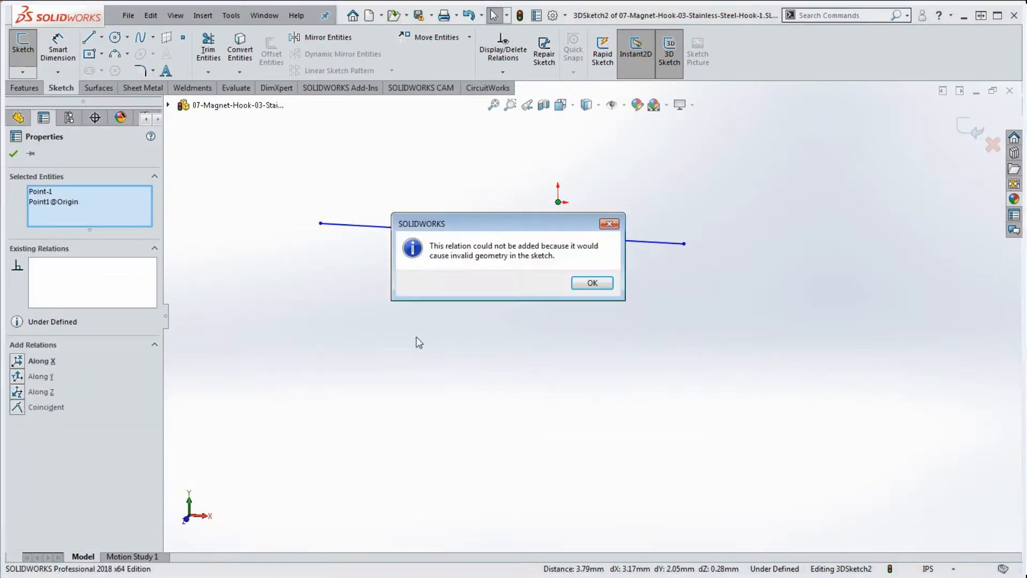
click(591, 283)
click(589, 305)
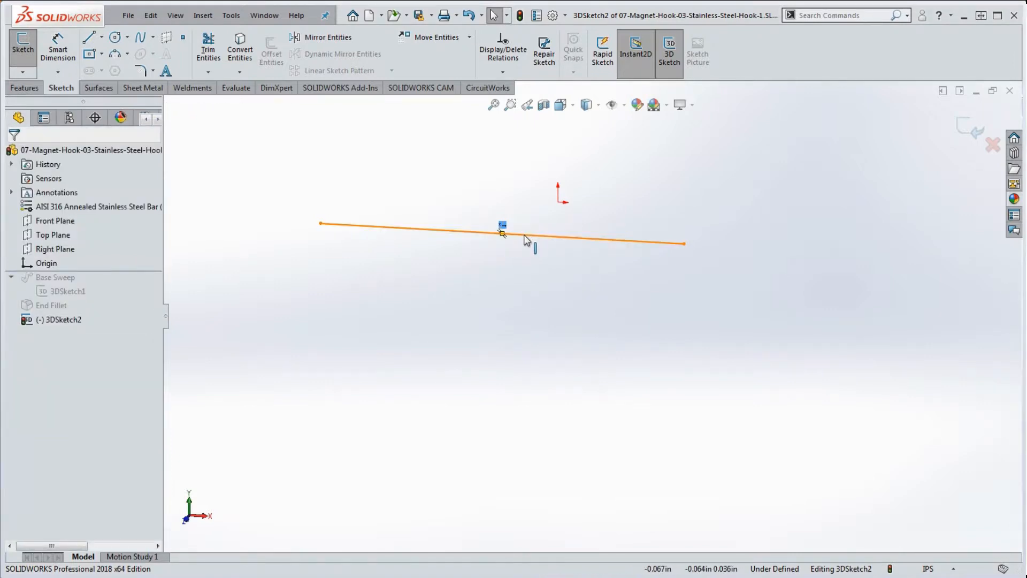
Add a coincident relation between the line itself and the origin
click(525, 235)
click(611, 219)
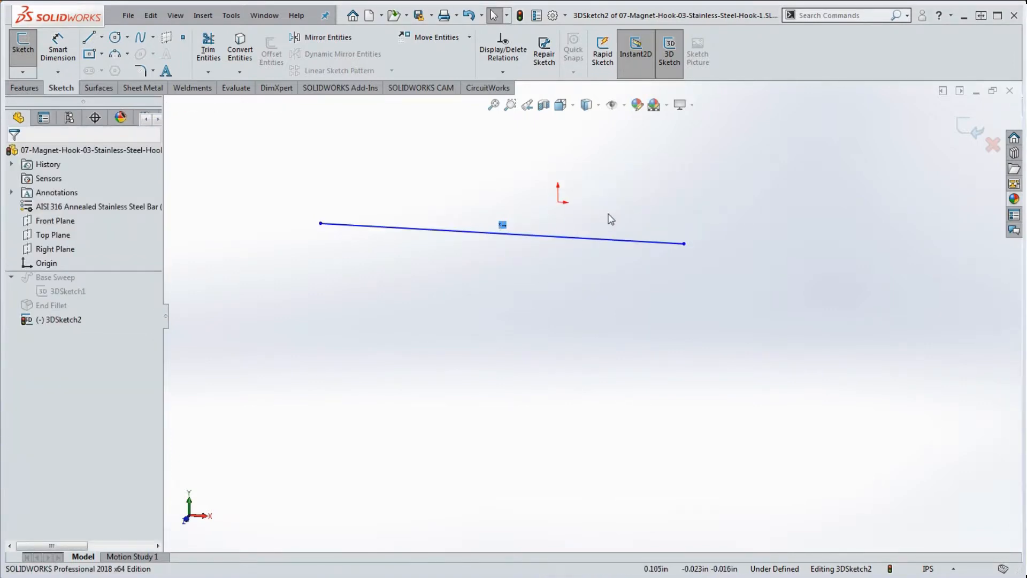
click(546, 235)
ctrl+click(559, 201)
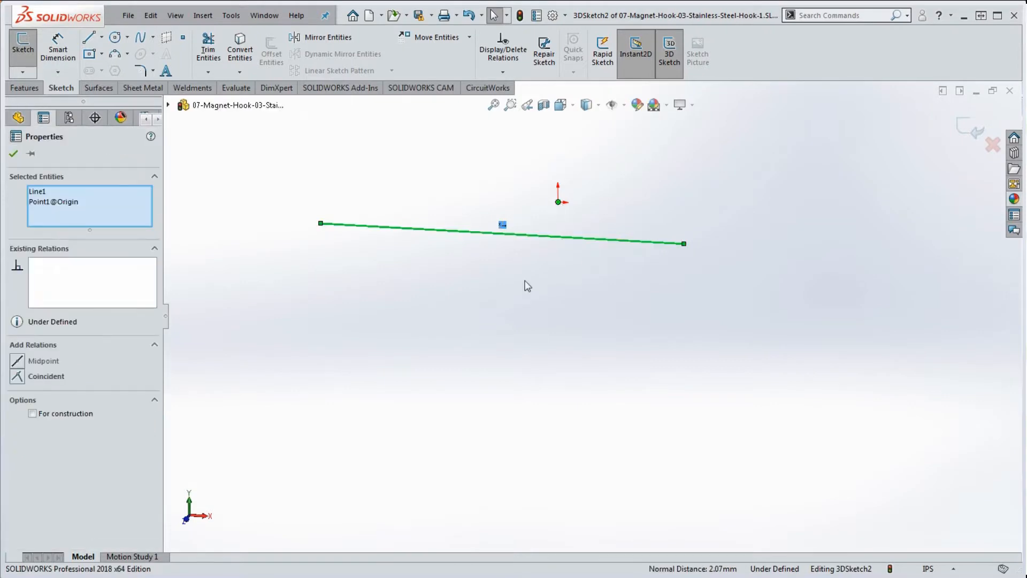
click(14, 379)
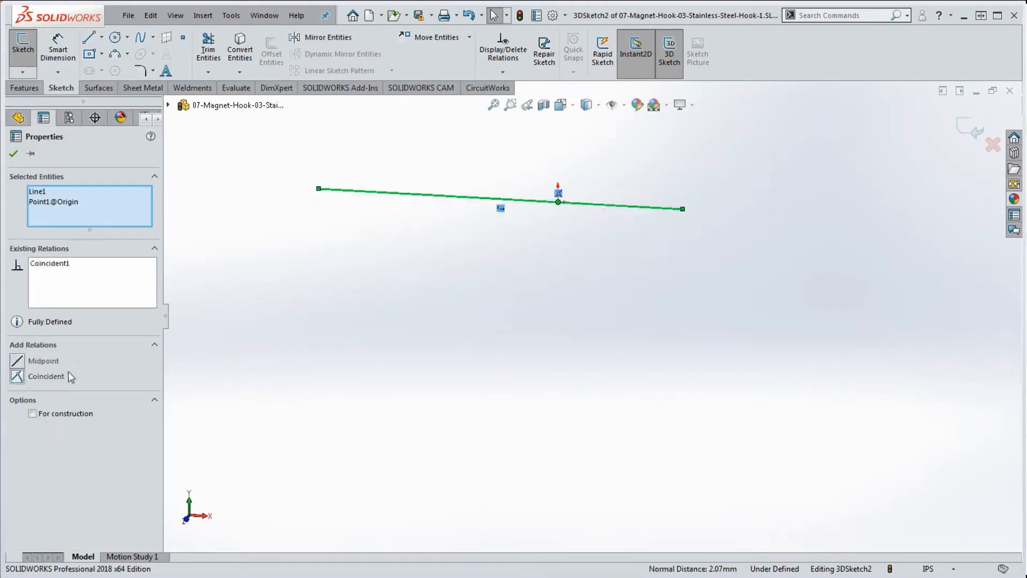
click(431, 340)
Center the line on the origin by making its midpoint coincident with the origin
right_click(468, 200)
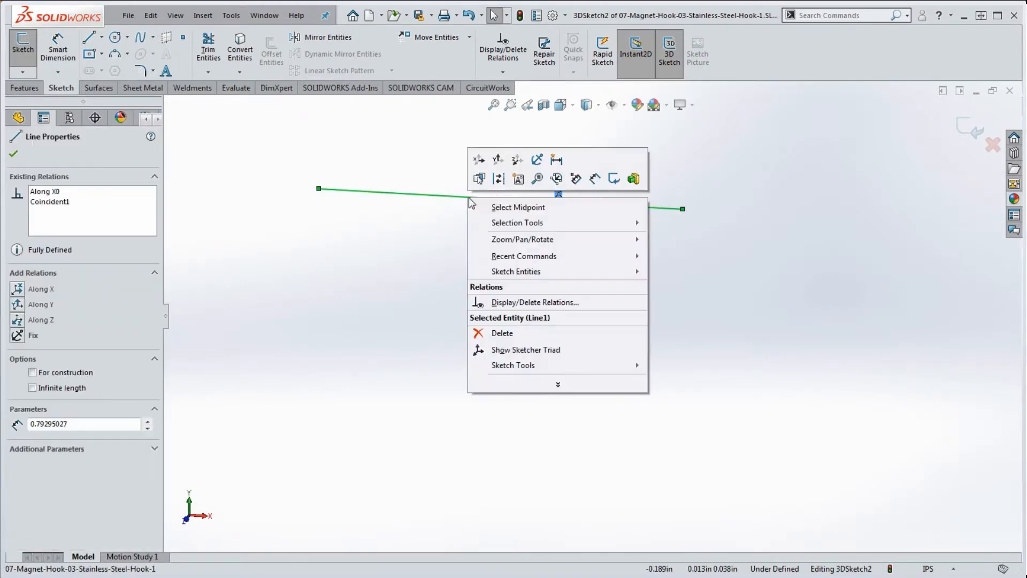
click(529, 205)
ctrl+click(558, 202)
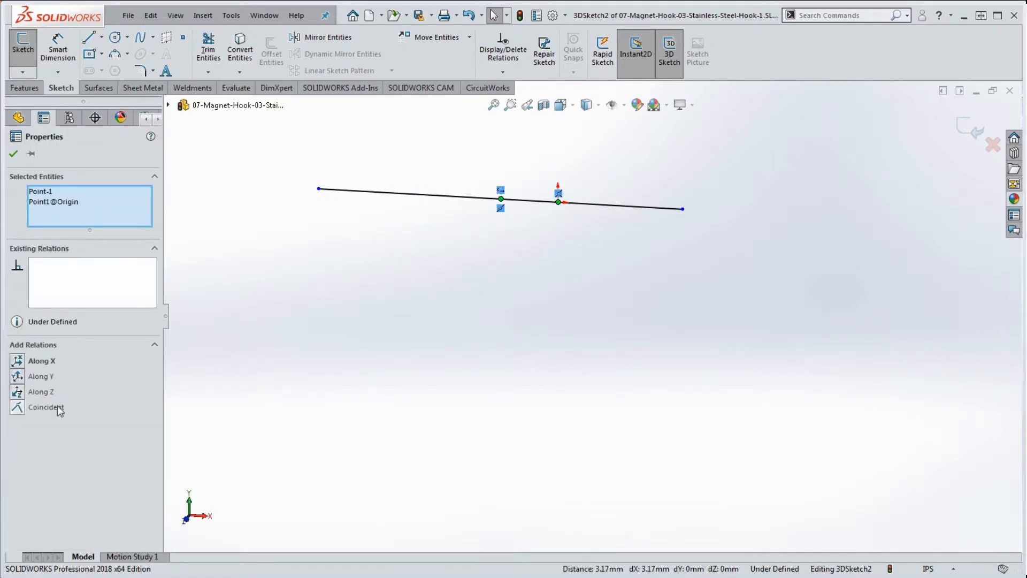
click(17, 407)
click(550, 326)
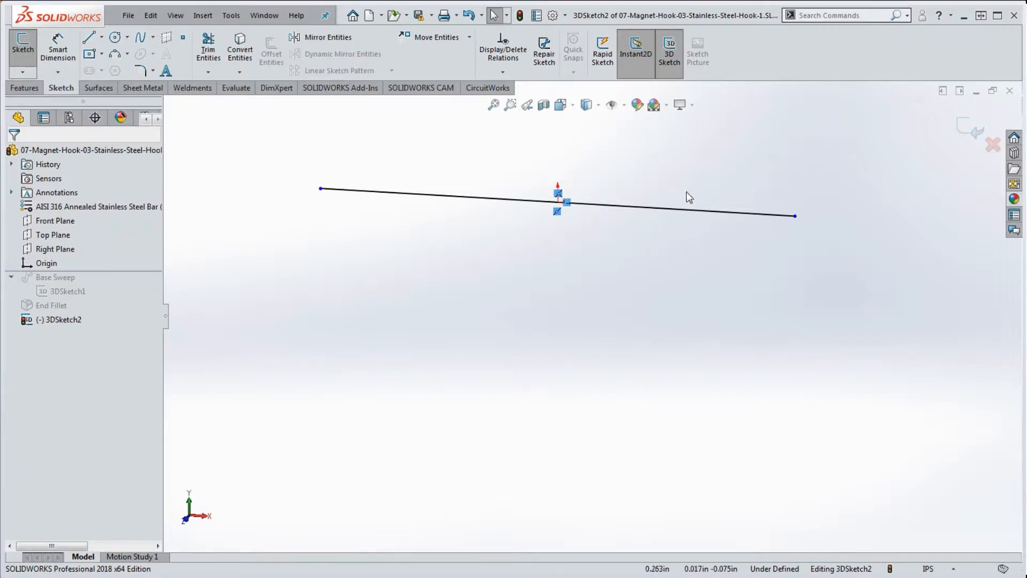
Dimension the line's length and set it to .5 in
scroll(686, 193, down, 3)
scroll(596, 258, up, 1)
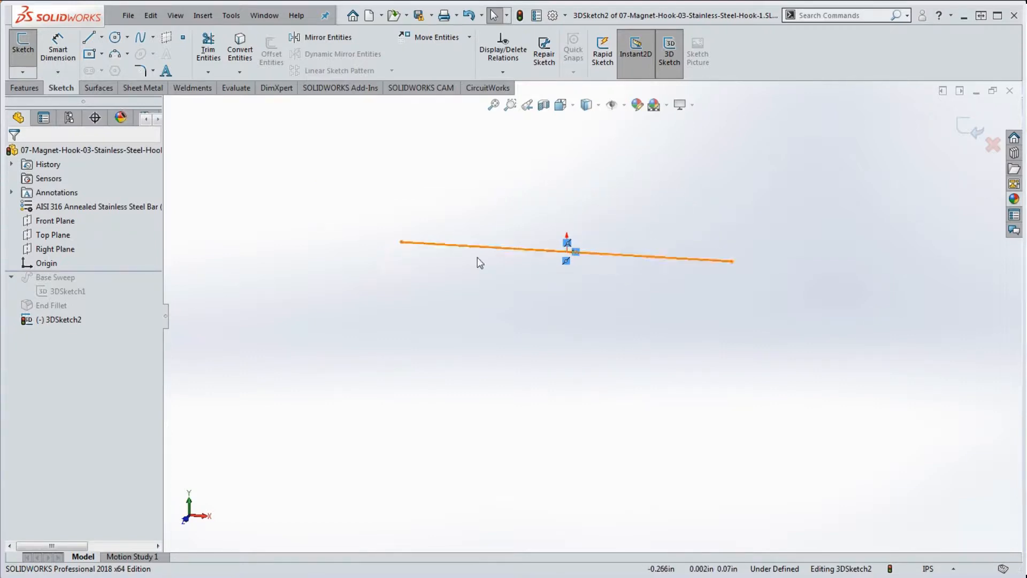
click(58, 50)
click(640, 257)
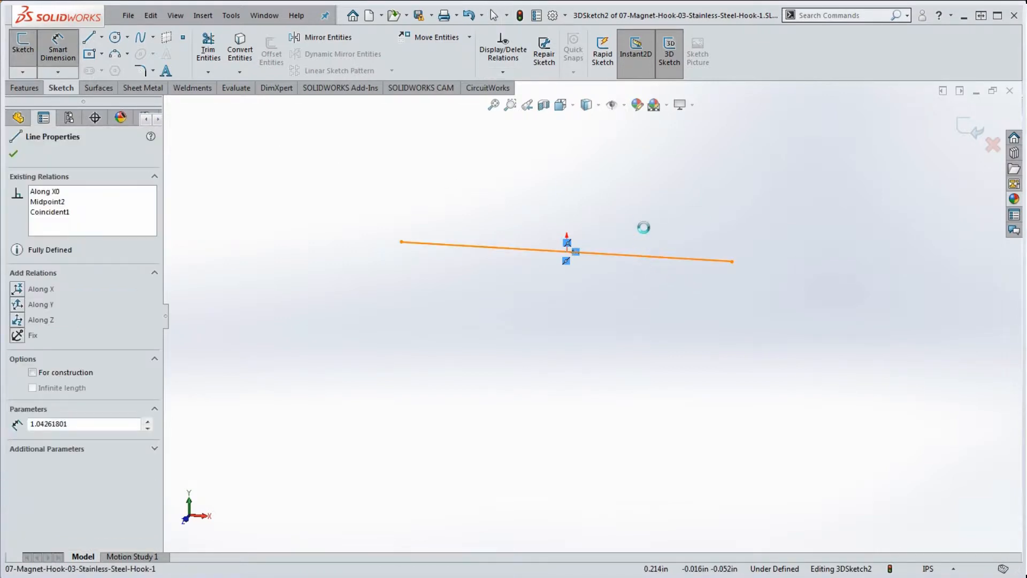
click(628, 208)
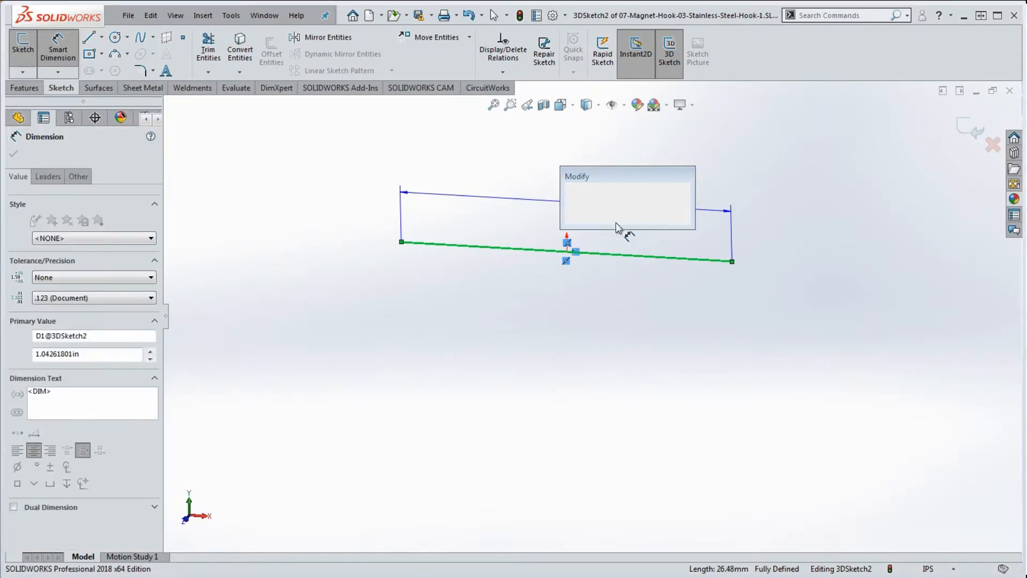
text(.5)
key(Return)
click(738, 242)
mouse_move(714, 335)
middle_down()
mouse_move(706, 351)
mouse_move(715, 355)
middle_up()
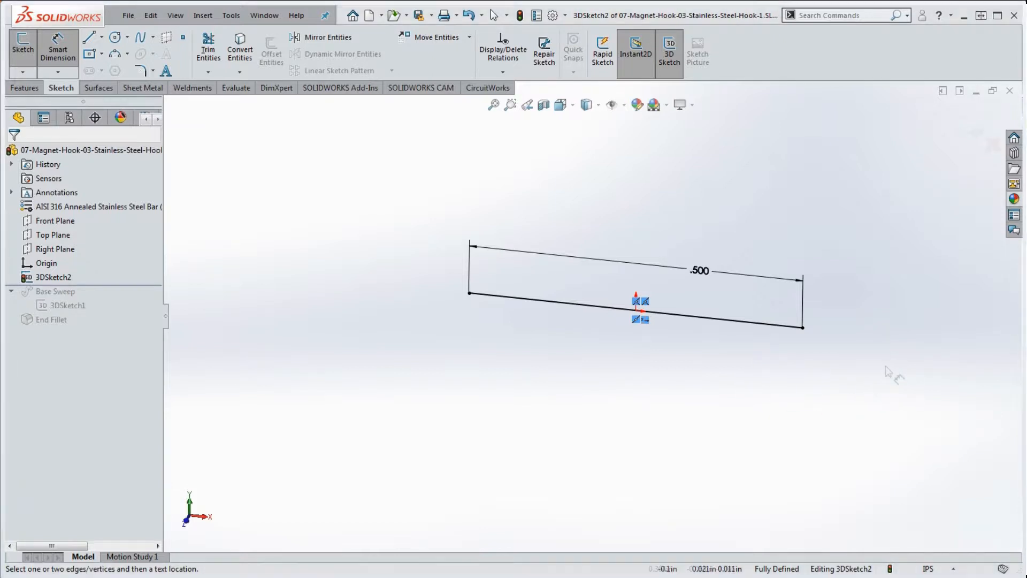
Draw a construction line about 0.74 in long straight down along Y from the .500 line's endpoint on the positive X side
drag(1026, 177, 576, 33)
scroll(814, 275, up, 3)
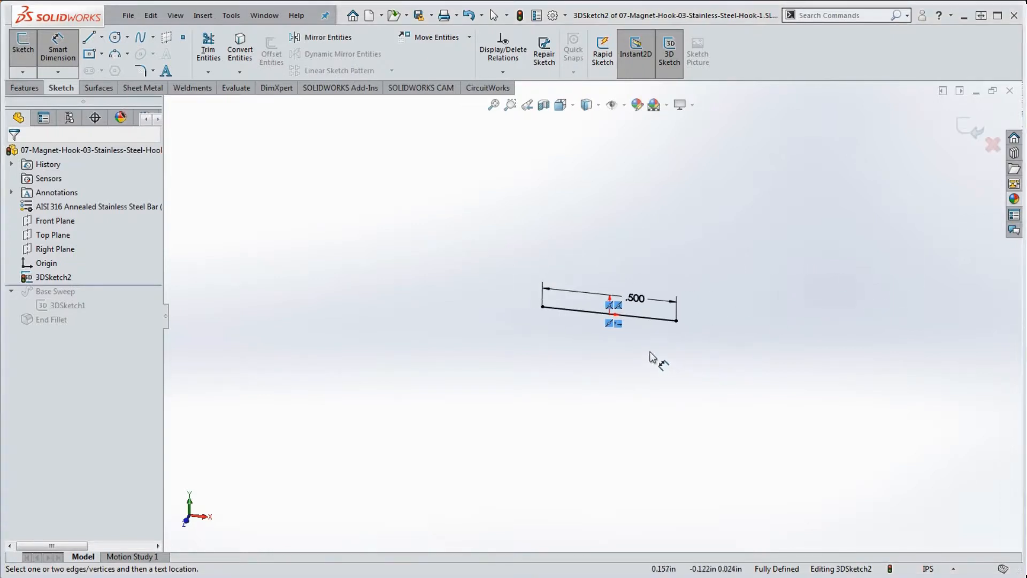
scroll(673, 275, up, 2)
scroll(633, 366, down, 2)
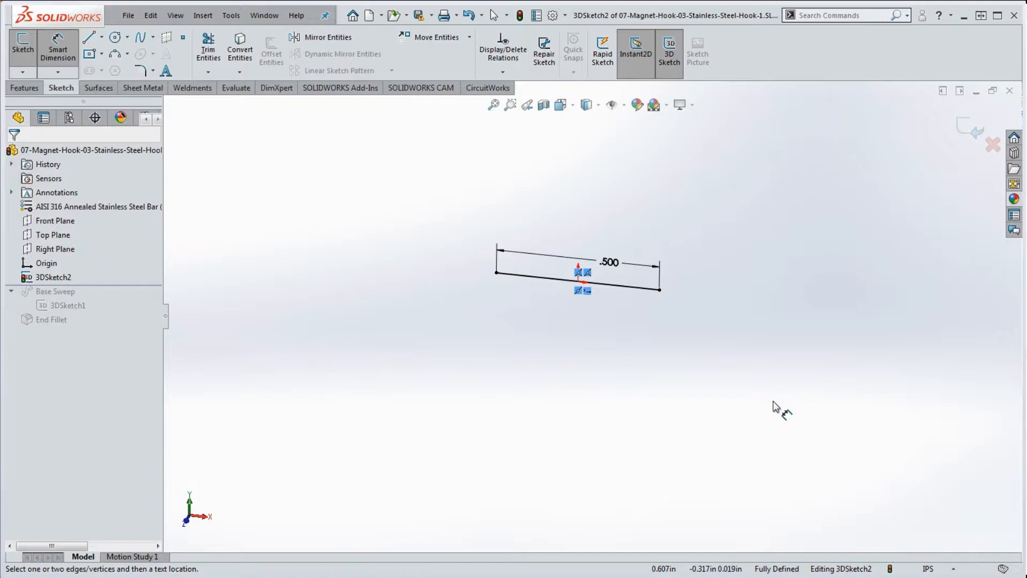
click(101, 37)
click(96, 69)
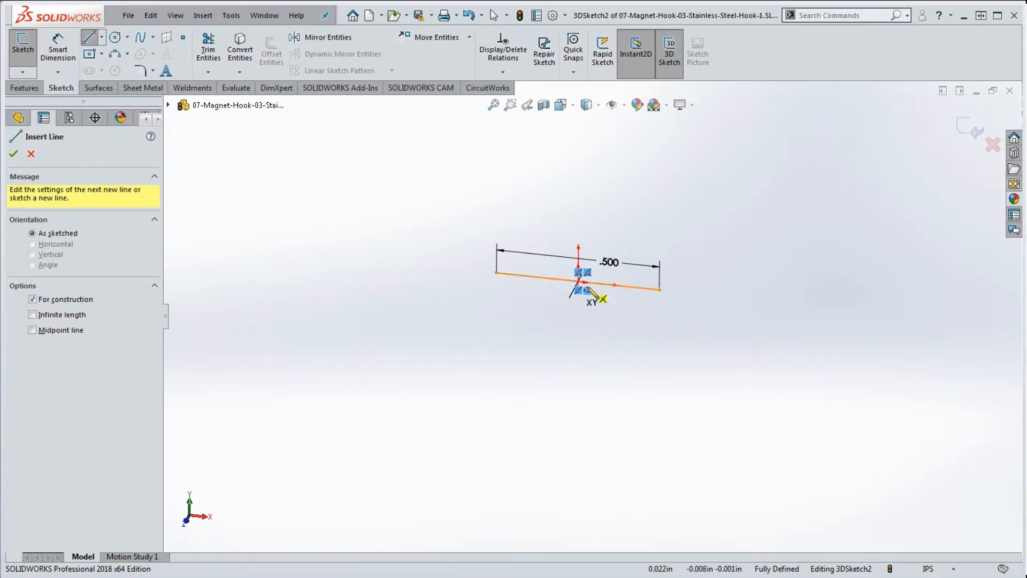
click(661, 292)
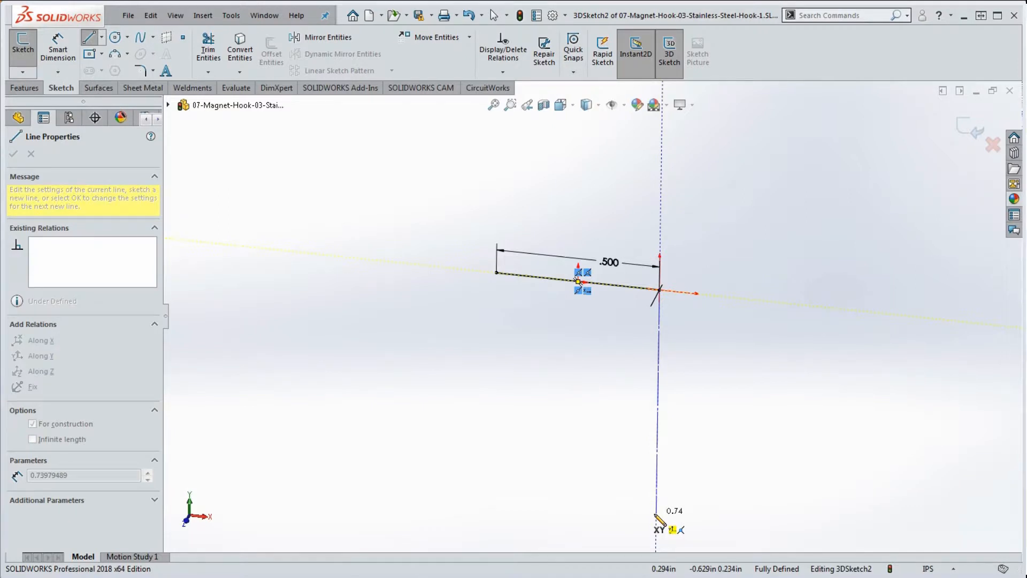
click(656, 514)
key(Escape)
Stretch the vertical construction line to about 1.22 in by moving its free lower endpoint downward
scroll(694, 377, up, 5)
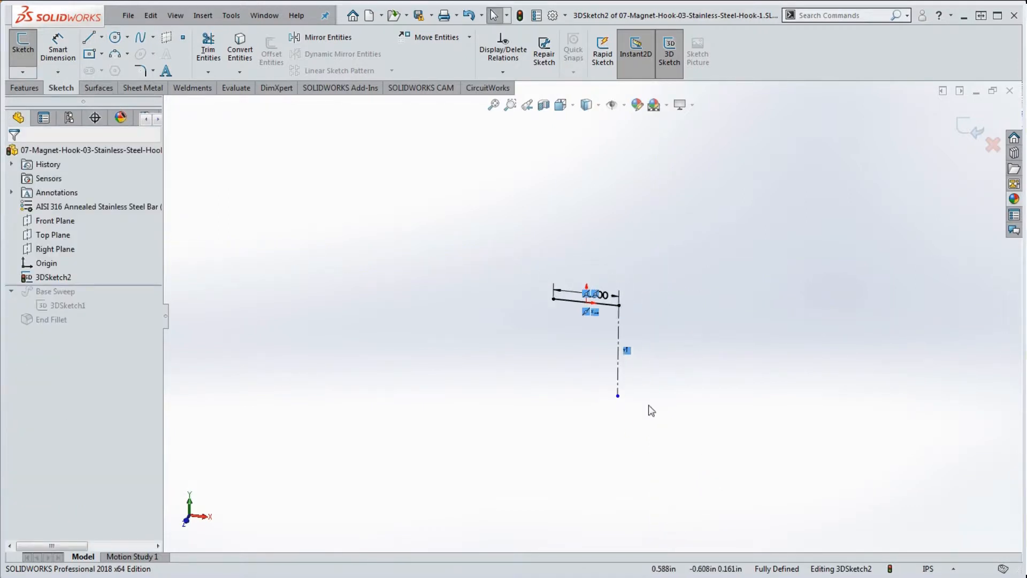
scroll(648, 410, down, 3)
drag(613, 380, 612, 482)
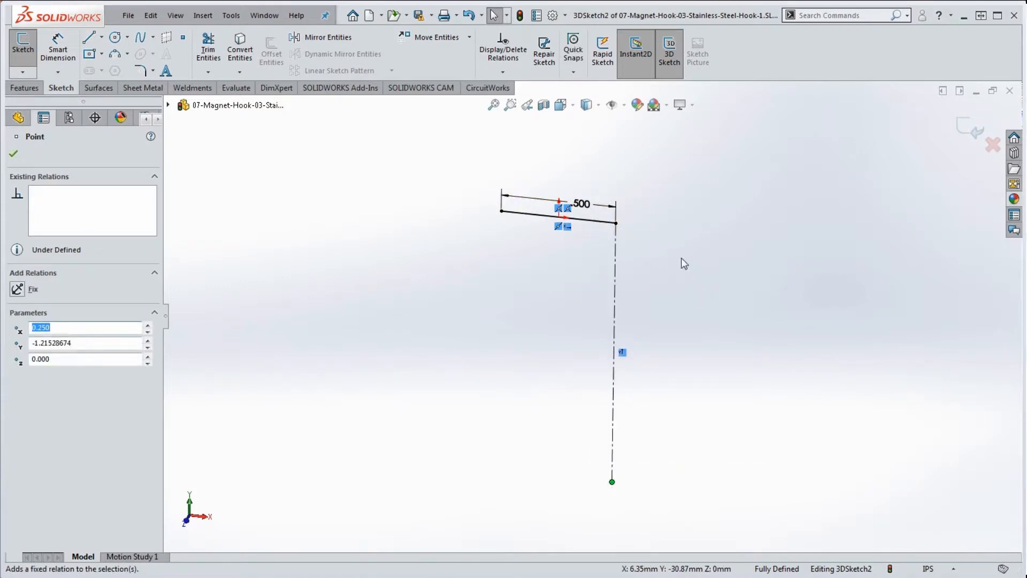
Draw a construction line about 0.83 in long along Z, starting at a point partway down the vertical construction line
middle_drag(681, 262, 672, 259)
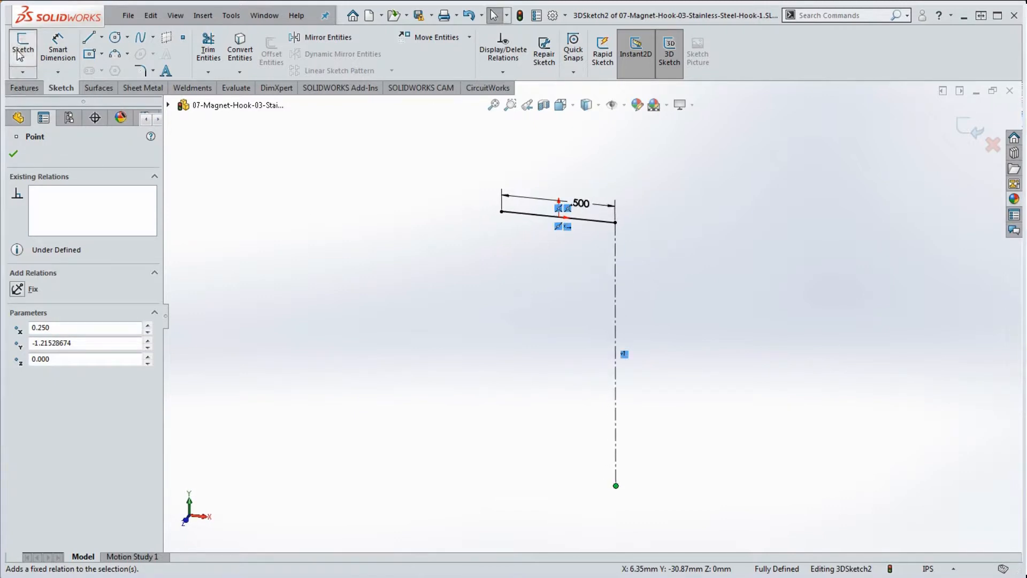
click(101, 37)
click(117, 66)
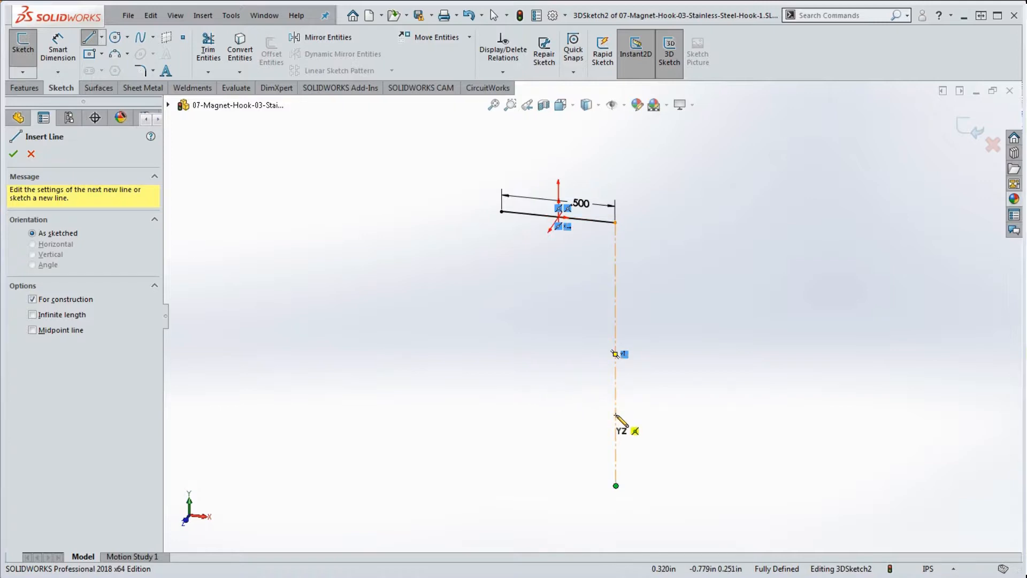
click(616, 415)
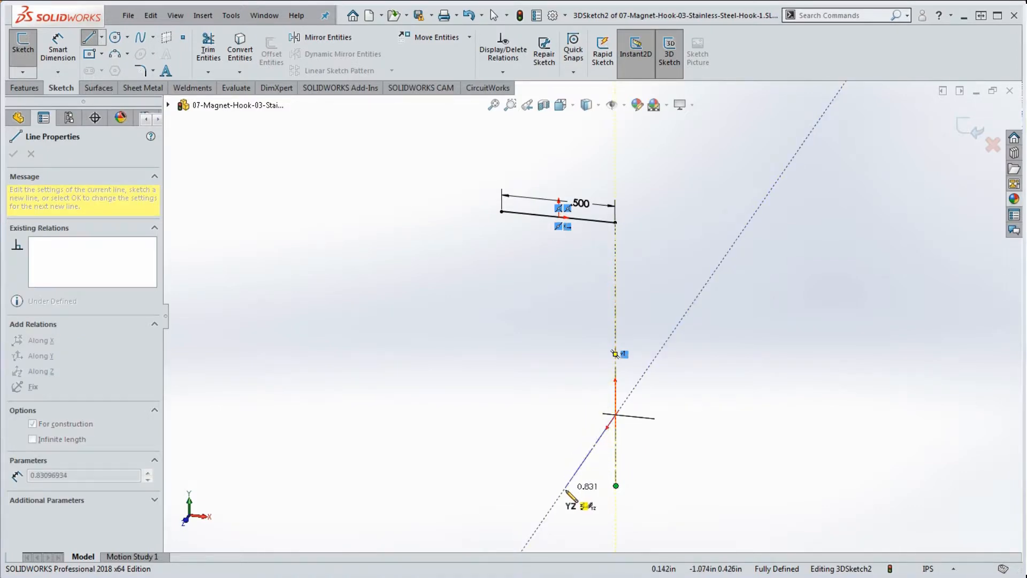
click(567, 488)
key(Escape)
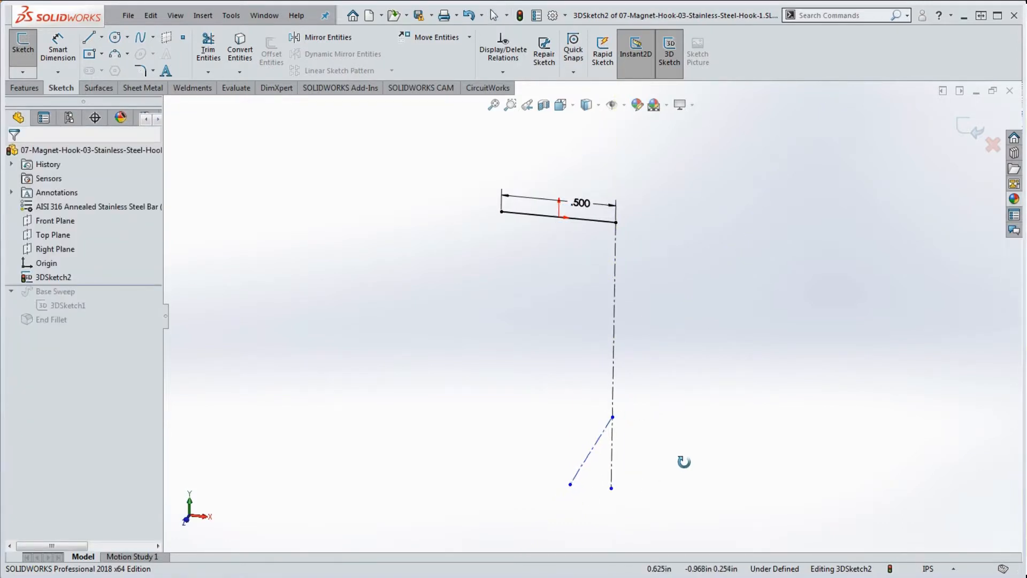
mouse_move(684, 462)
middle_down()
mouse_move(615, 406)
mouse_move(587, 418)
mouse_move(683, 424)
mouse_move(753, 412)
mouse_move(608, 413)
mouse_move(617, 383)
mouse_move(647, 416)
mouse_move(638, 408)
middle_up()
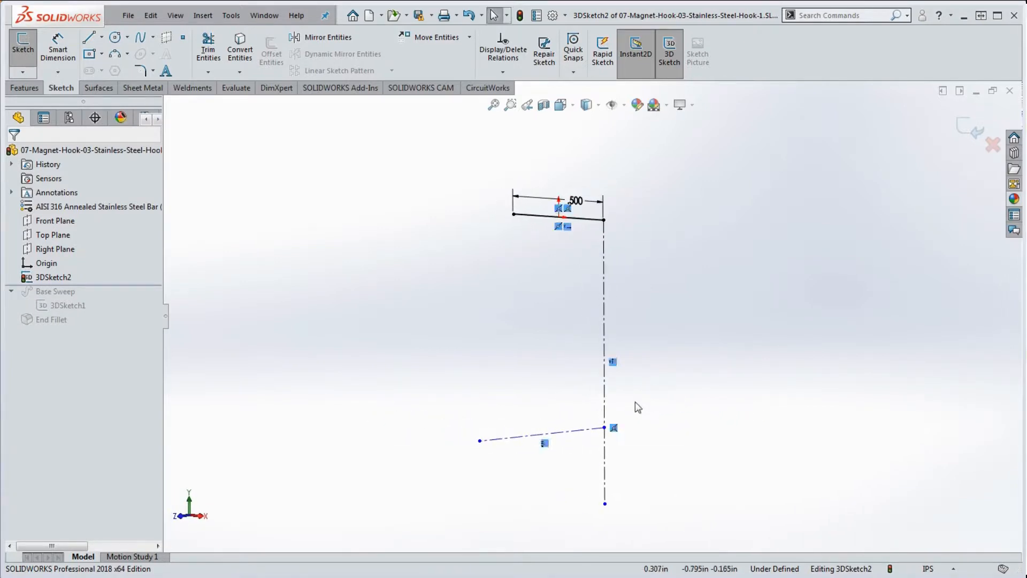
Dimension the distance from the .500 line to the start point of the Z-direction construction line and set it to .9 in
click(57, 49)
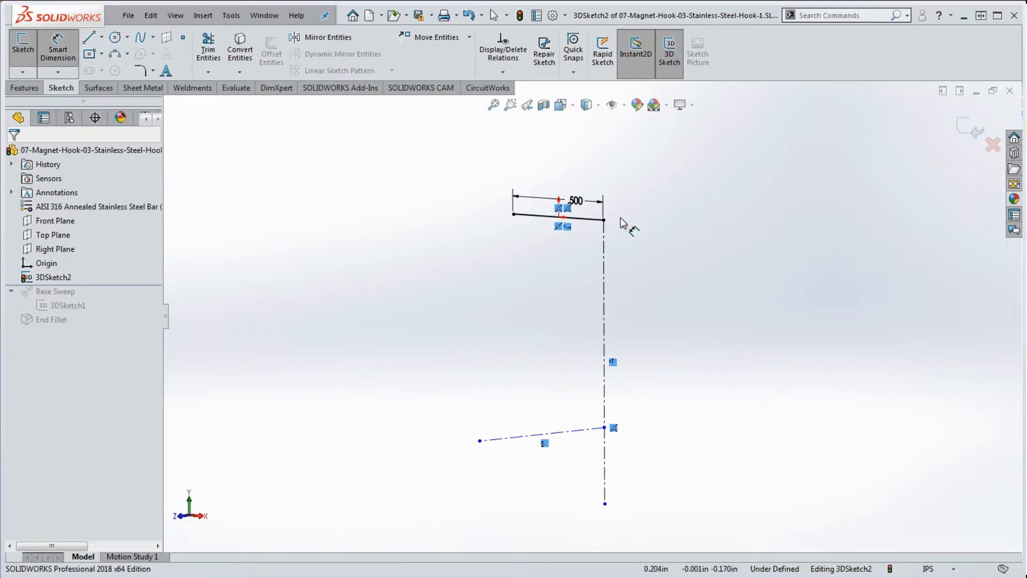
click(582, 220)
drag(588, 335, 562, 393)
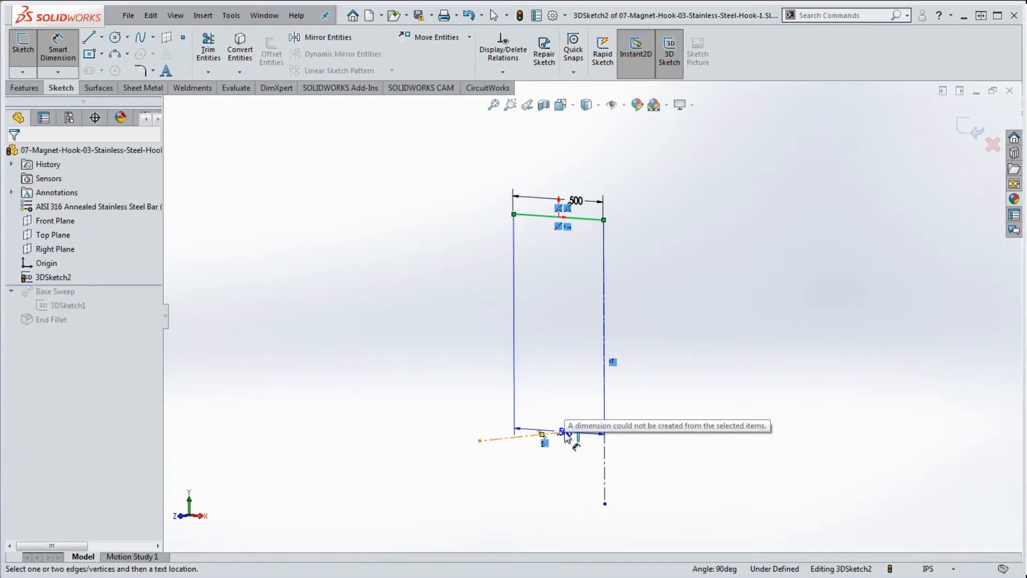
click(566, 432)
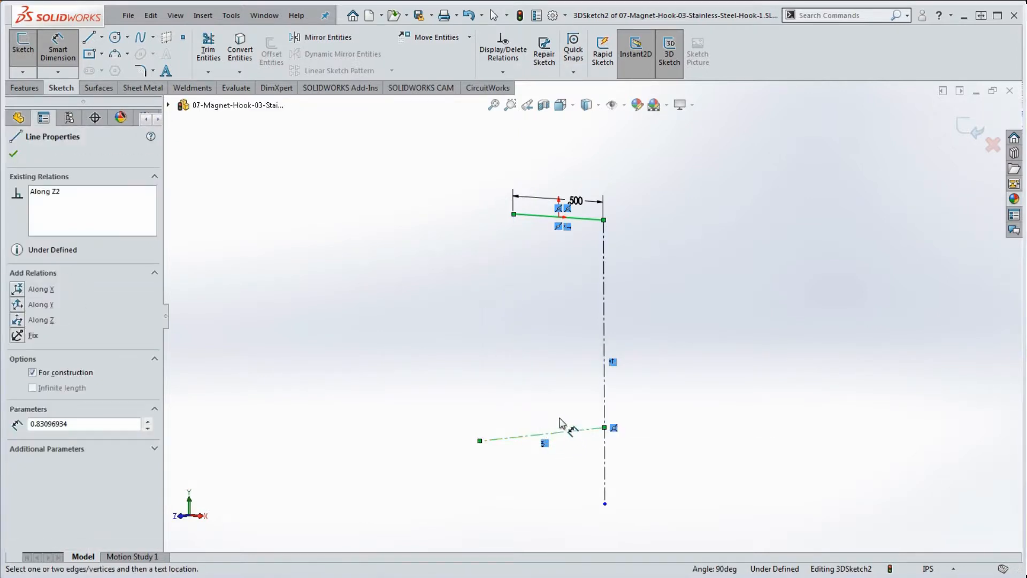
click(604, 427)
click(669, 354)
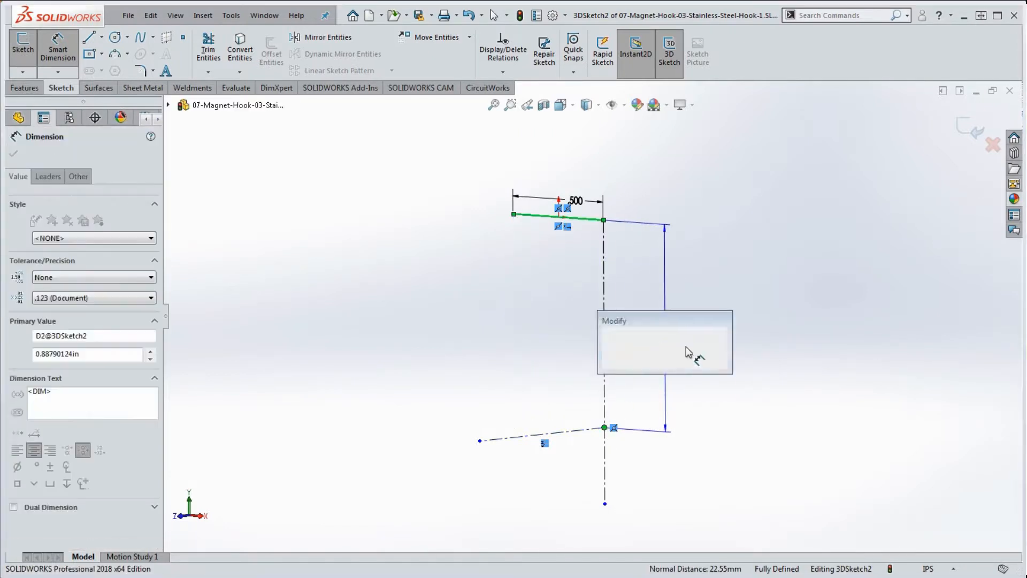
text(.9)
key(Return)
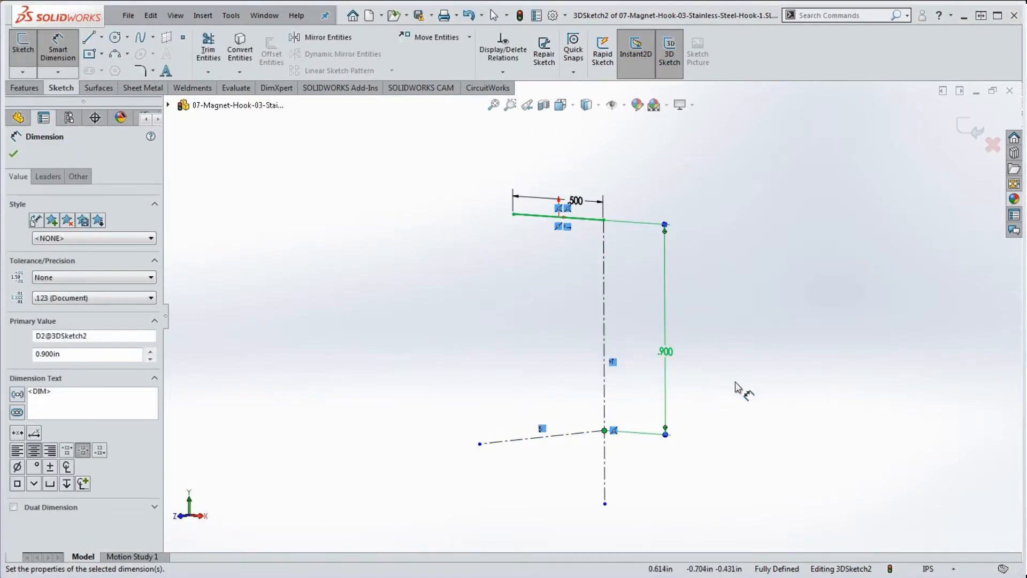
key(Escape)
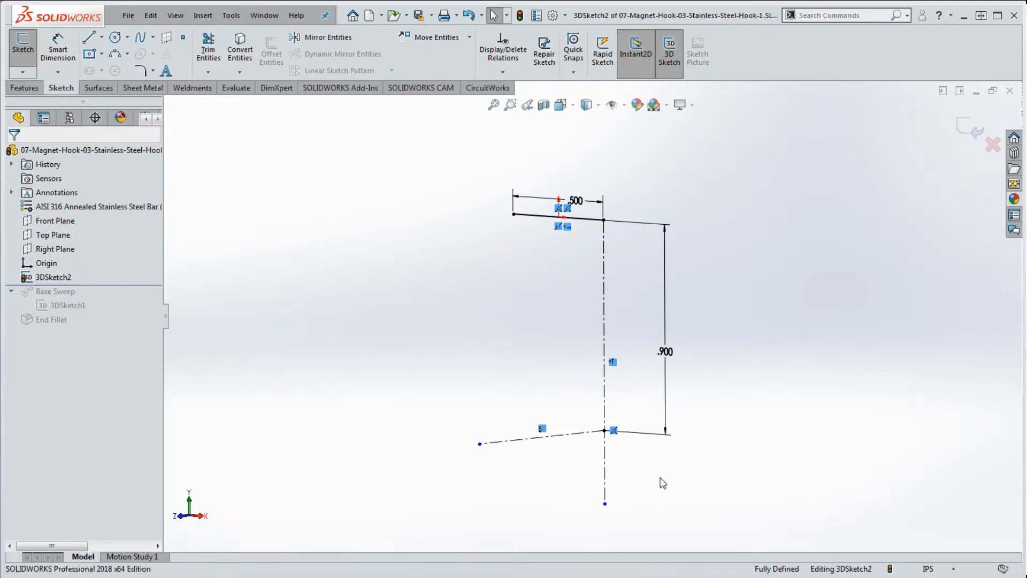
Delete the Z-direction construction line together with its associated dimension
middle_drag(665, 485, 677, 487)
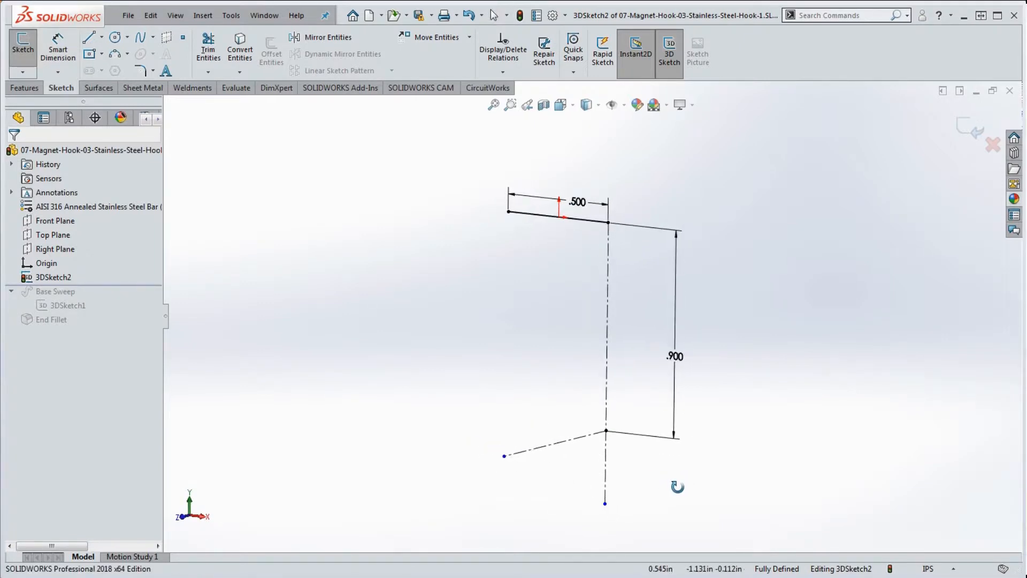
click(589, 440)
key(Delete)
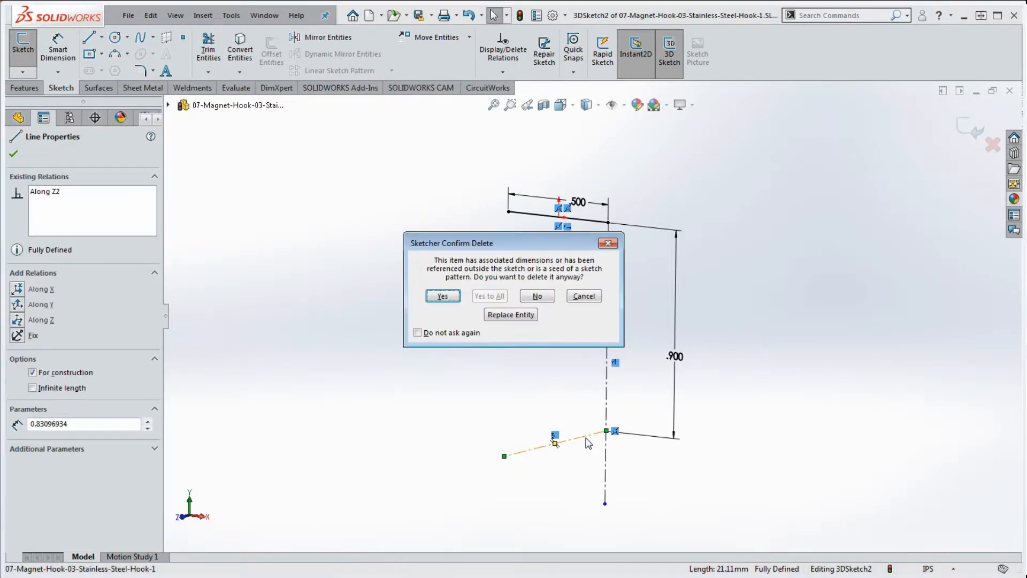
click(444, 297)
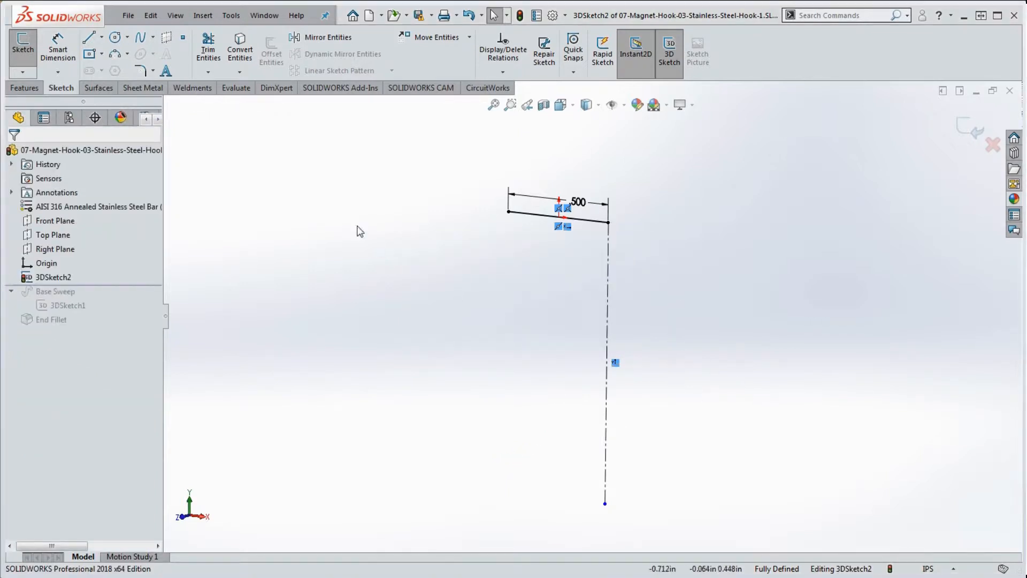
Draw a construction line about 1.30 in long along Z, extending to both sides of the vertical construction line near its lower part
click(101, 37)
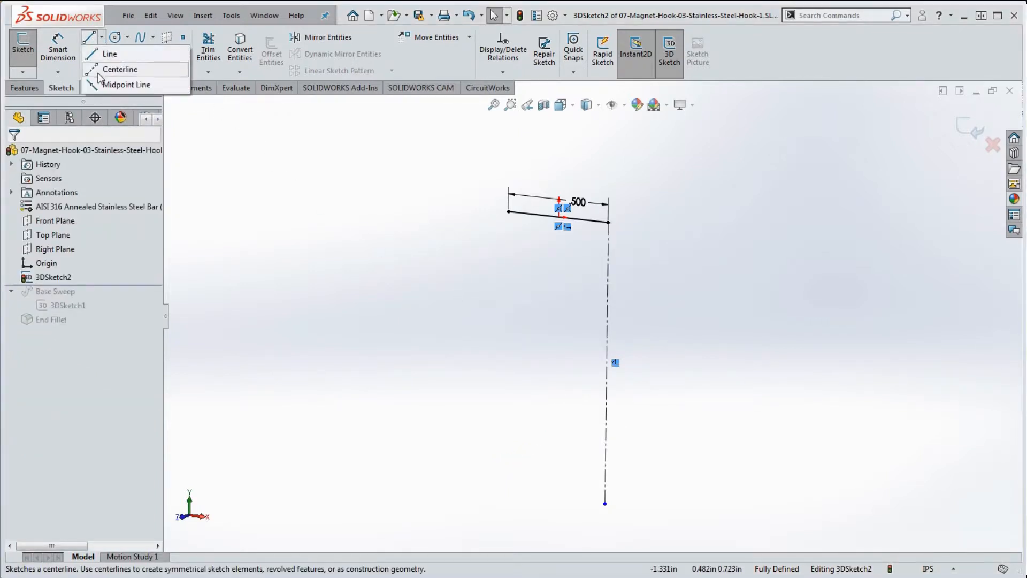
click(99, 73)
click(675, 392)
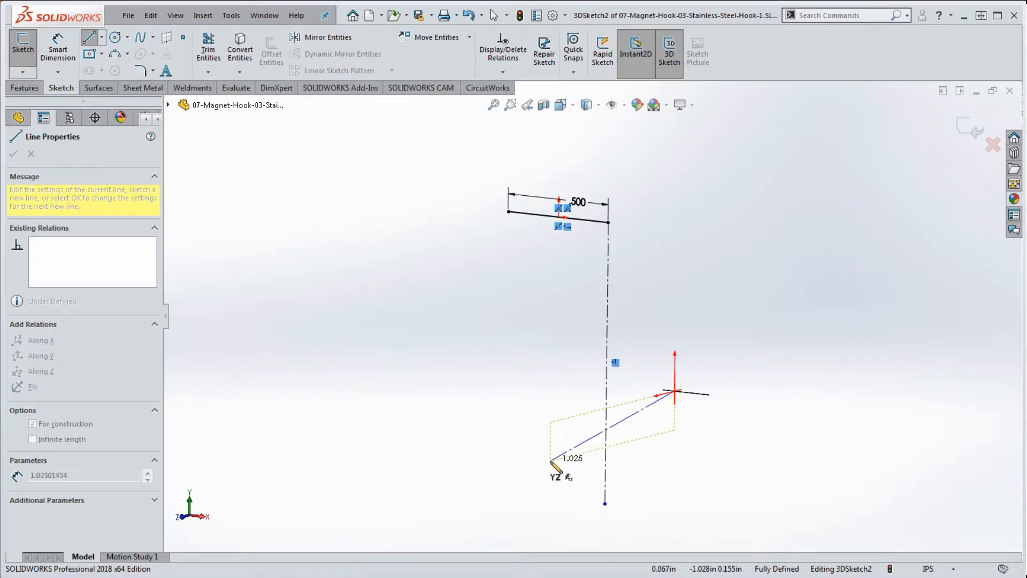
click(515, 430)
key(Escape)
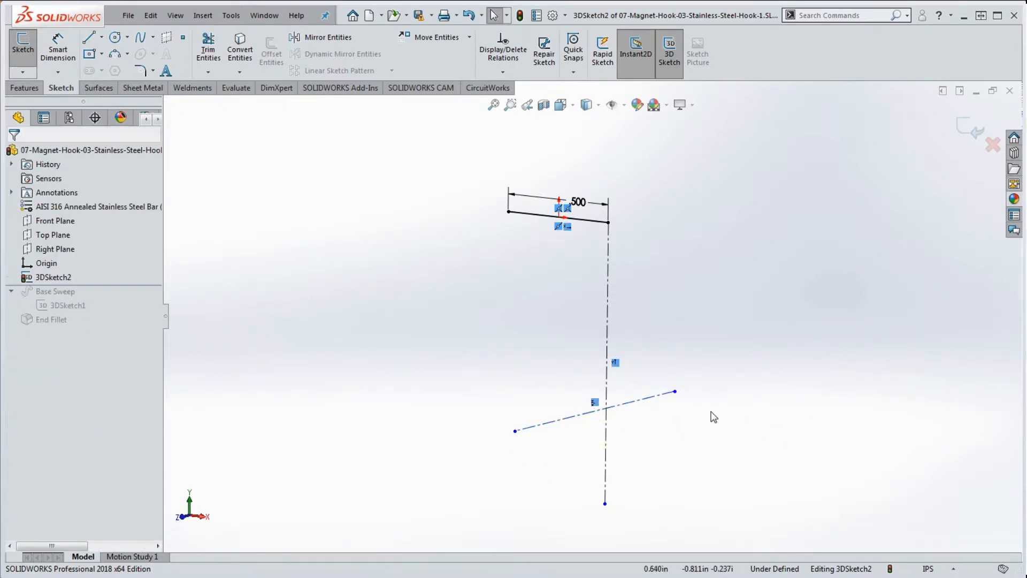
Make the midpoint of the Z-direction construction line coincident with the vertical construction line
right_click(632, 404)
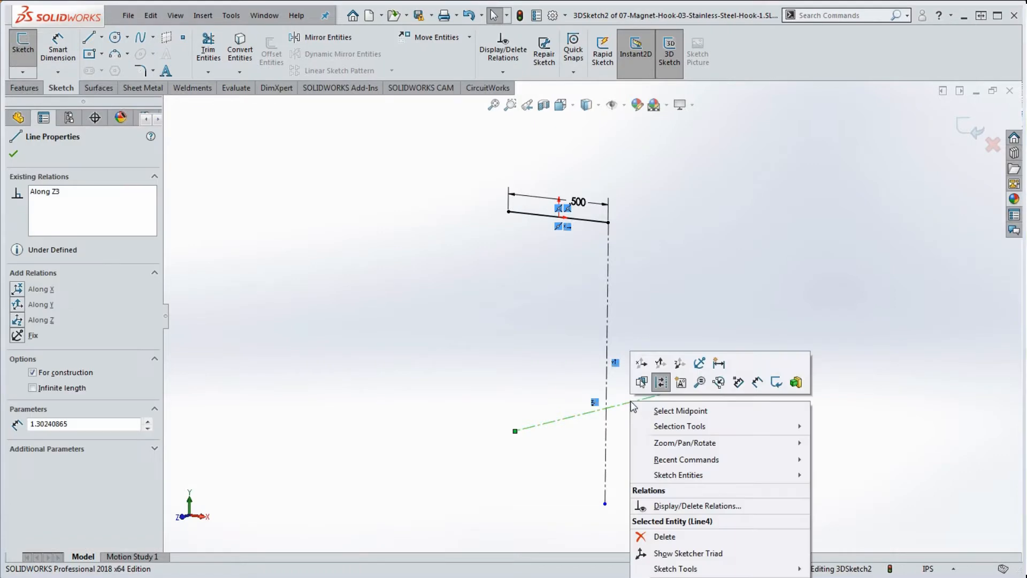
click(687, 412)
ctrl+click(606, 452)
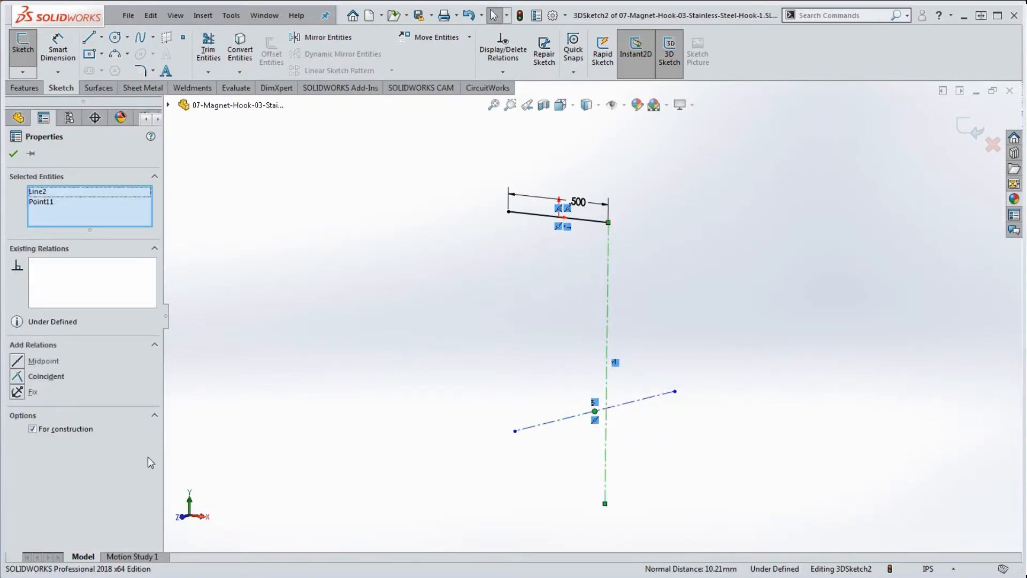
click(46, 376)
click(332, 380)
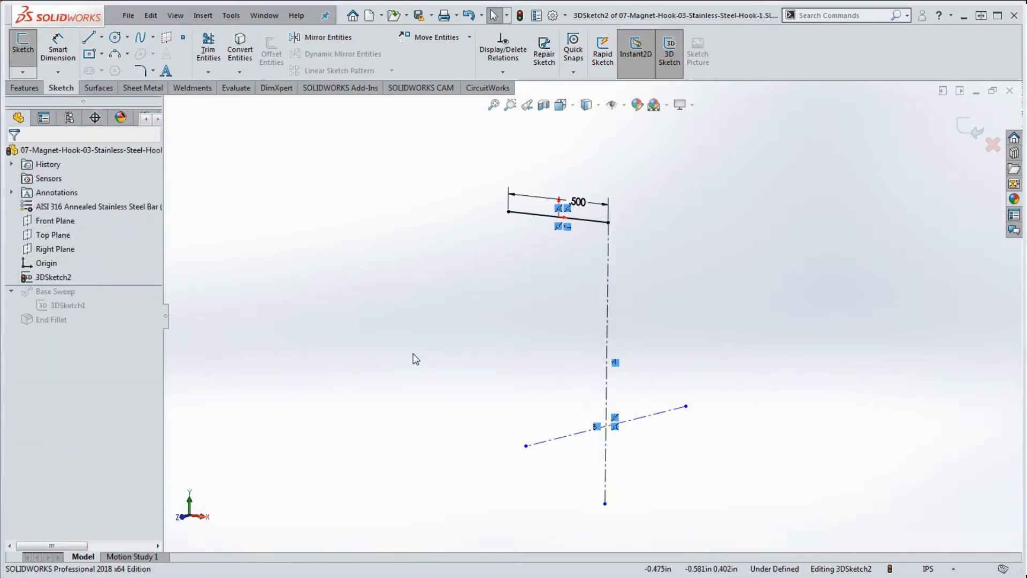
Place a sketch point on the Z-direction construction line and make it coincident with the vertical construction line
click(183, 37)
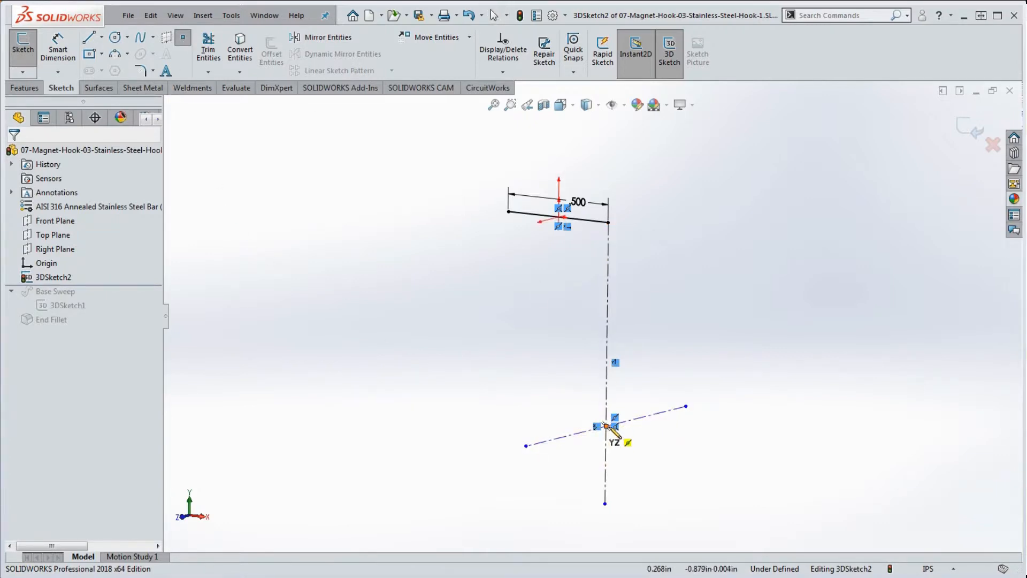
click(646, 416)
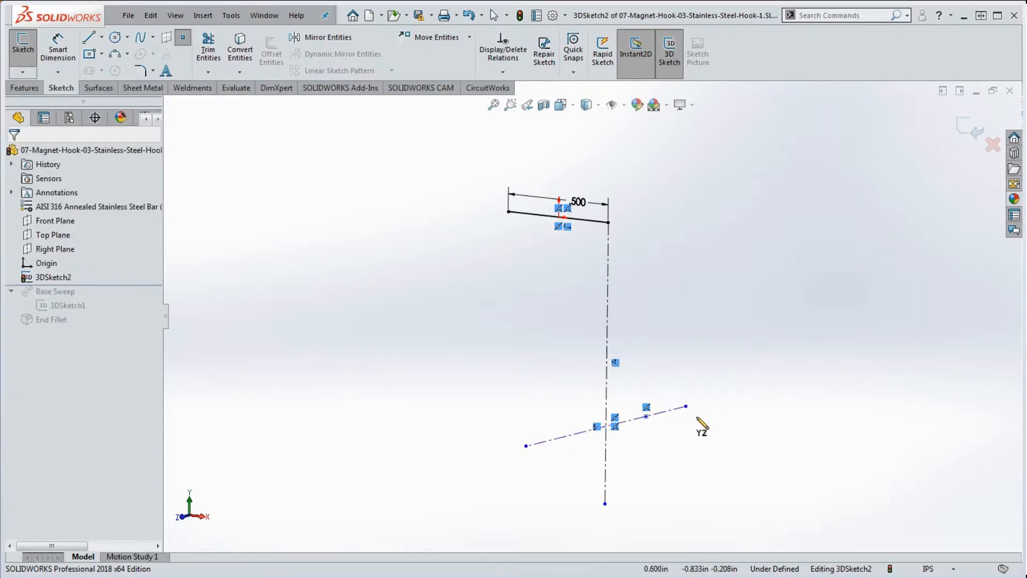
key(Escape)
click(646, 416)
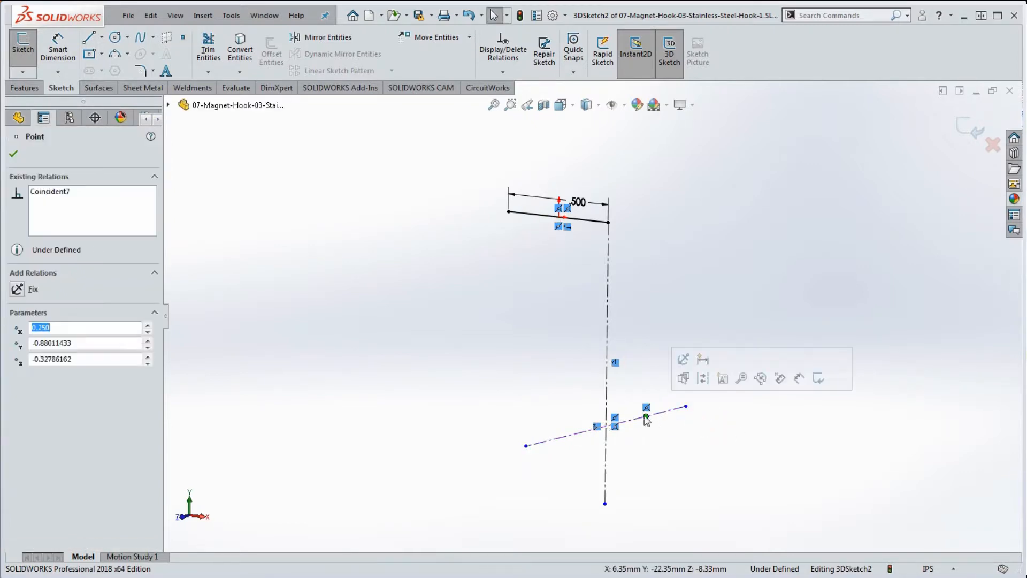
ctrl+click(608, 395)
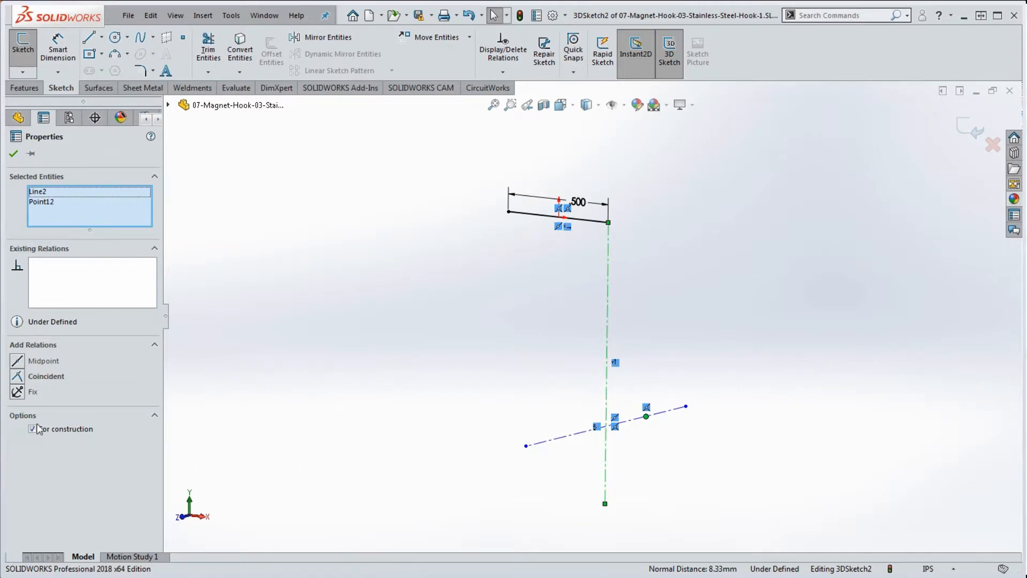
click(18, 379)
click(241, 374)
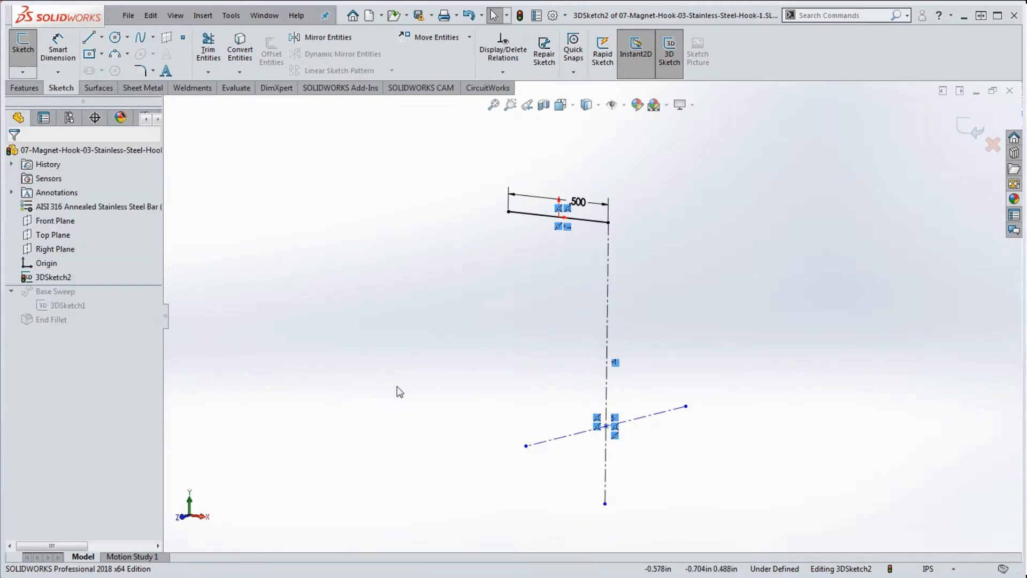
middle_drag(653, 486, 658, 488)
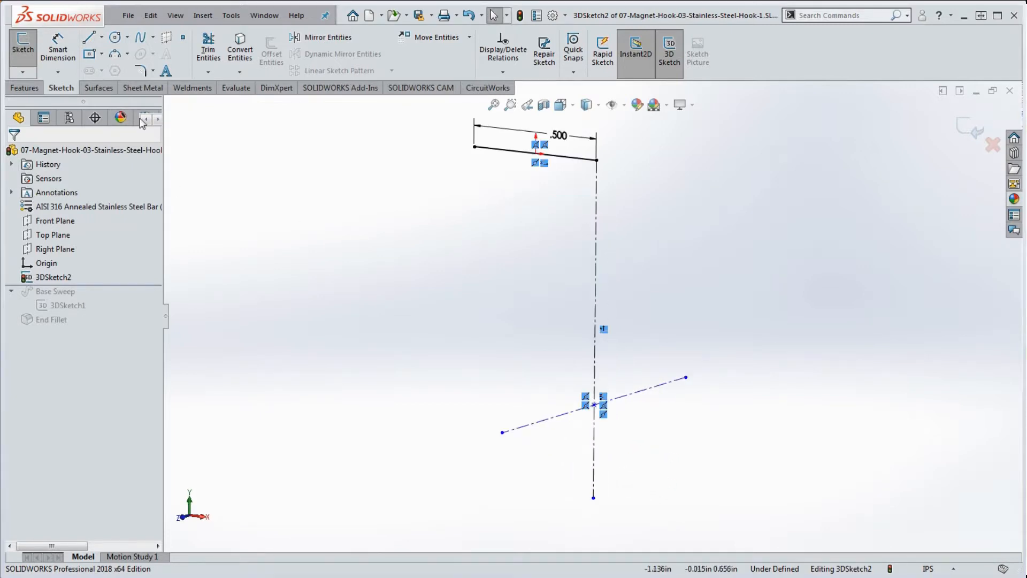
click(58, 50)
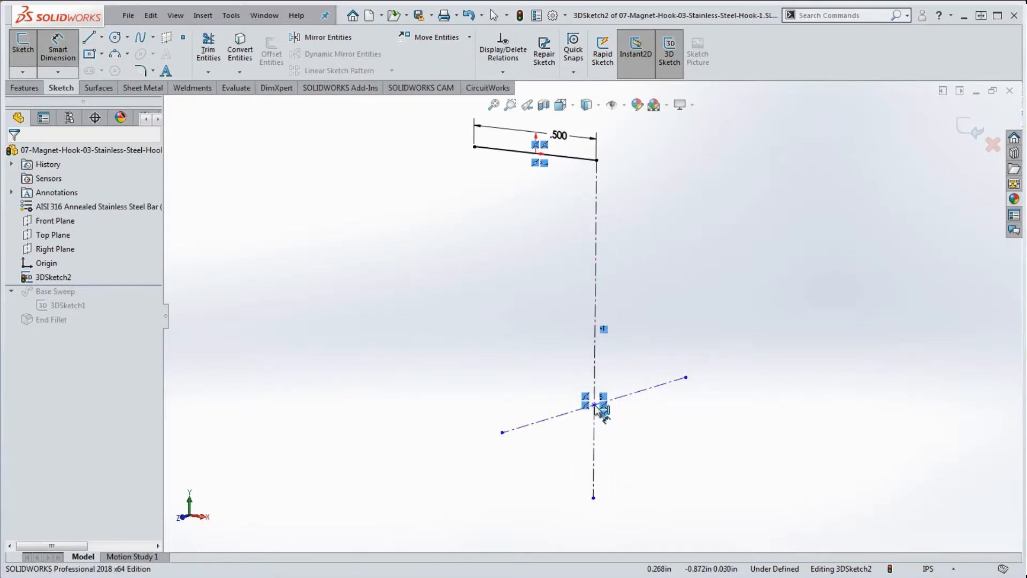
middle_drag(595, 406, 631, 434)
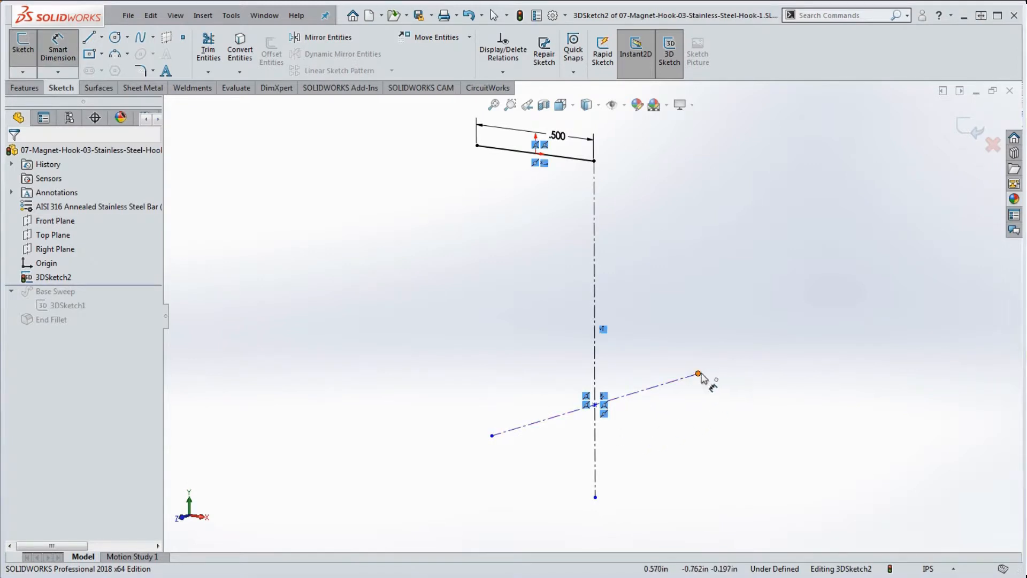
click(699, 374)
click(578, 162)
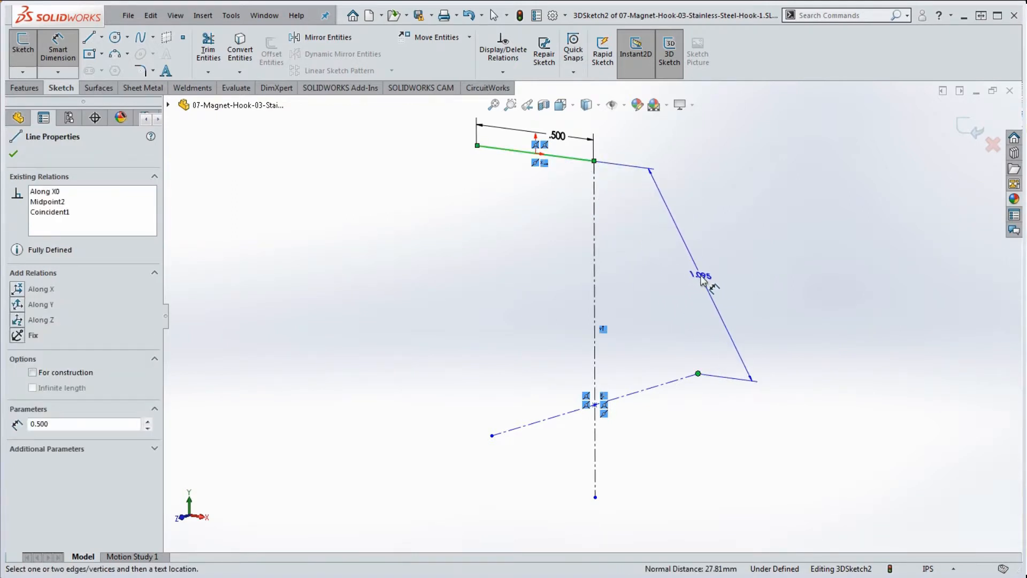
key(Escape)
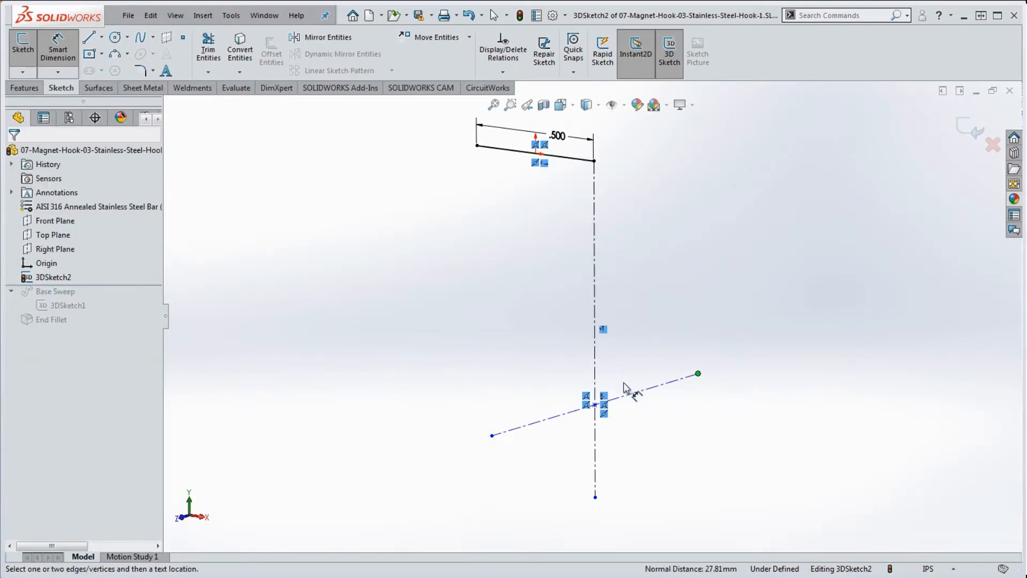
Dimension the distance from the Z-direction construction line's rear endpoint to its midpoint, and delete that dimension
click(596, 405)
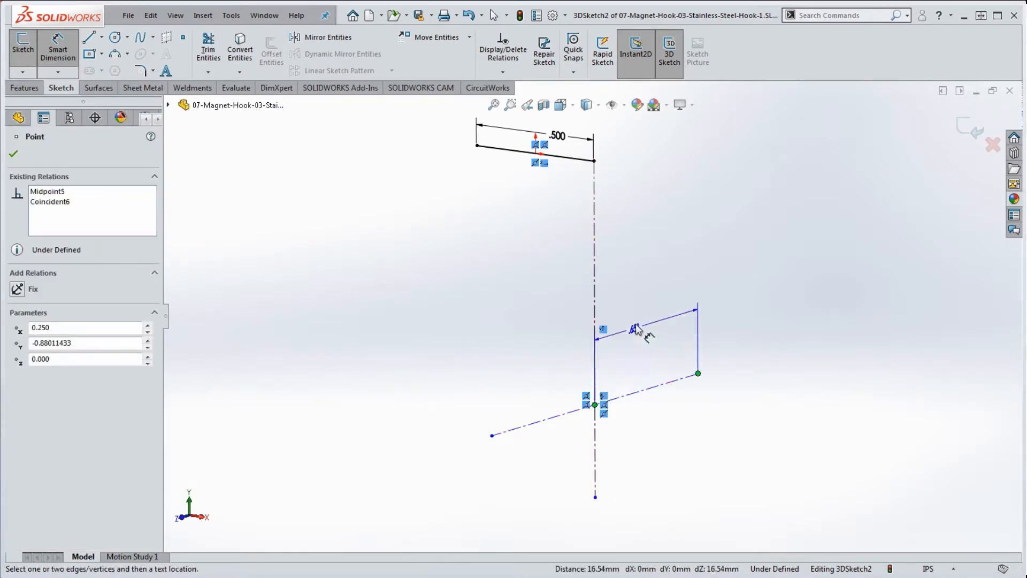
click(571, 163)
key(Return)
key(Escape)
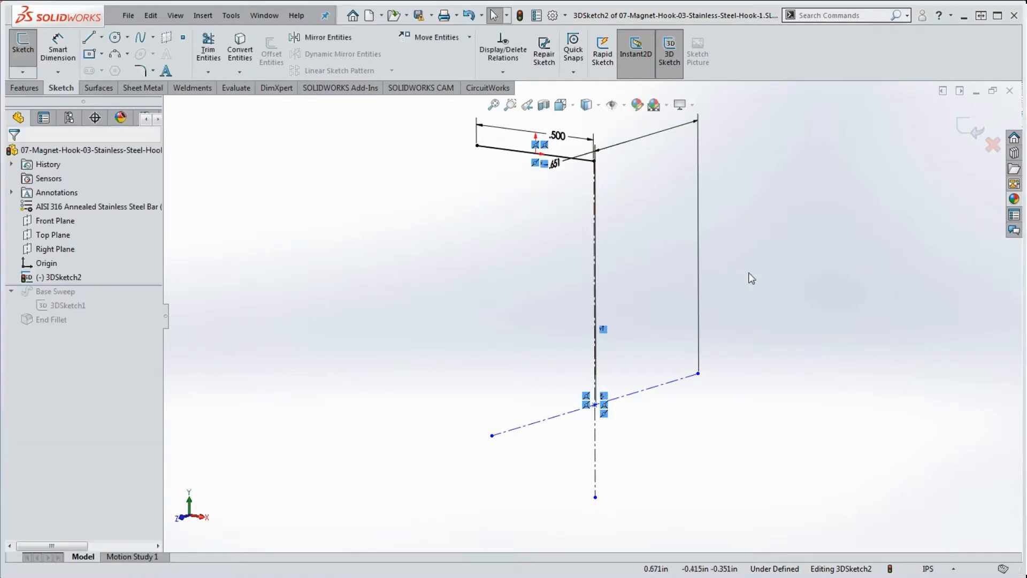
drag(763, 308, 680, 253)
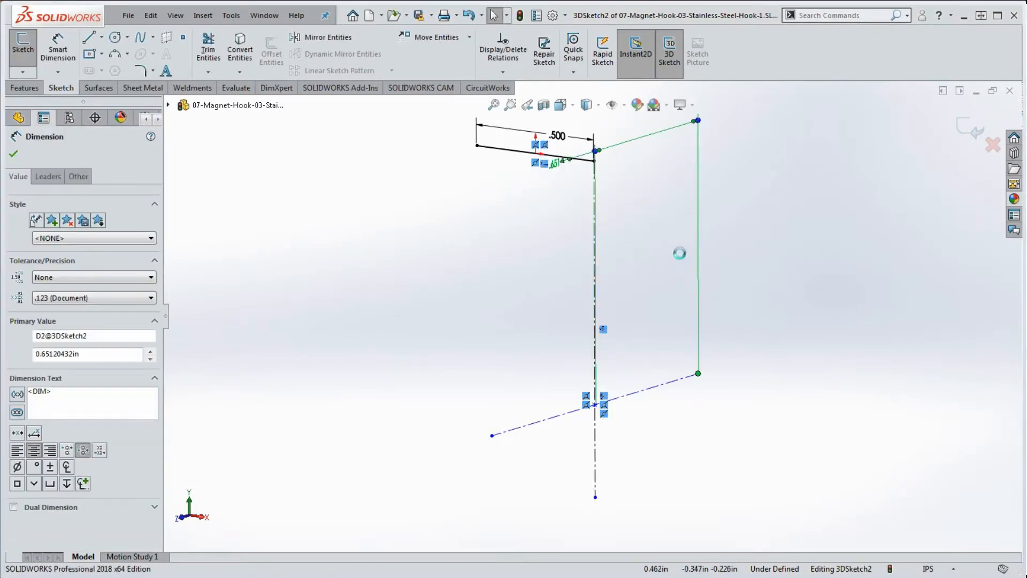
key(Delete)
Dimension the vertical distance from the midpoint of the Z-direction construction line to the 0.500 in horizontal line as 0.9 in
click(58, 51)
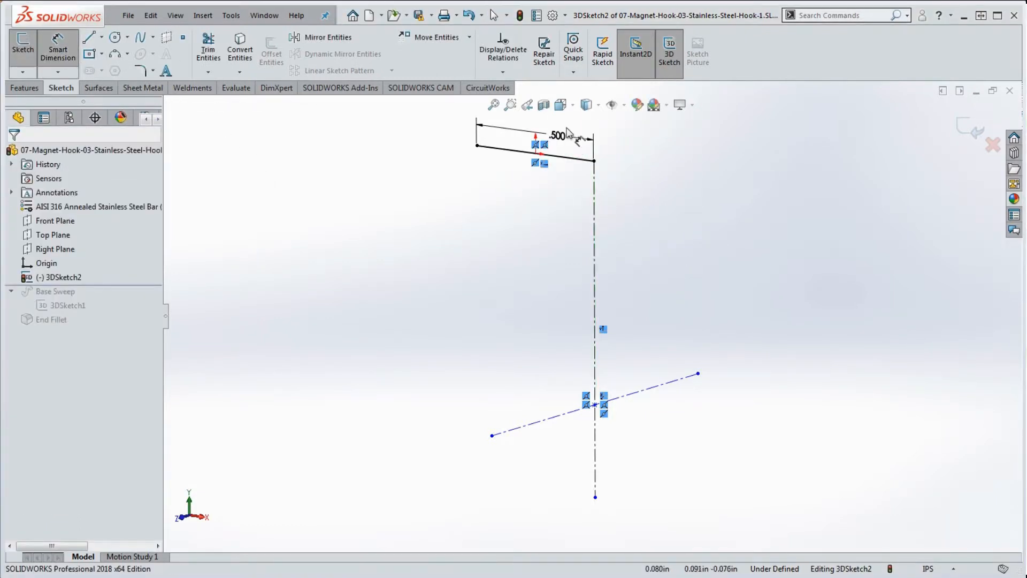
click(596, 405)
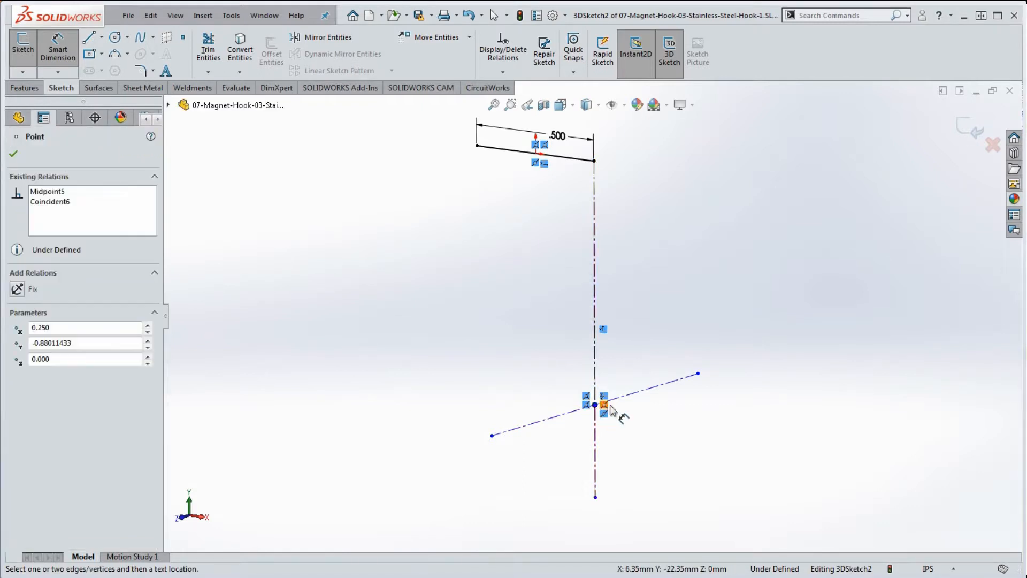
click(573, 159)
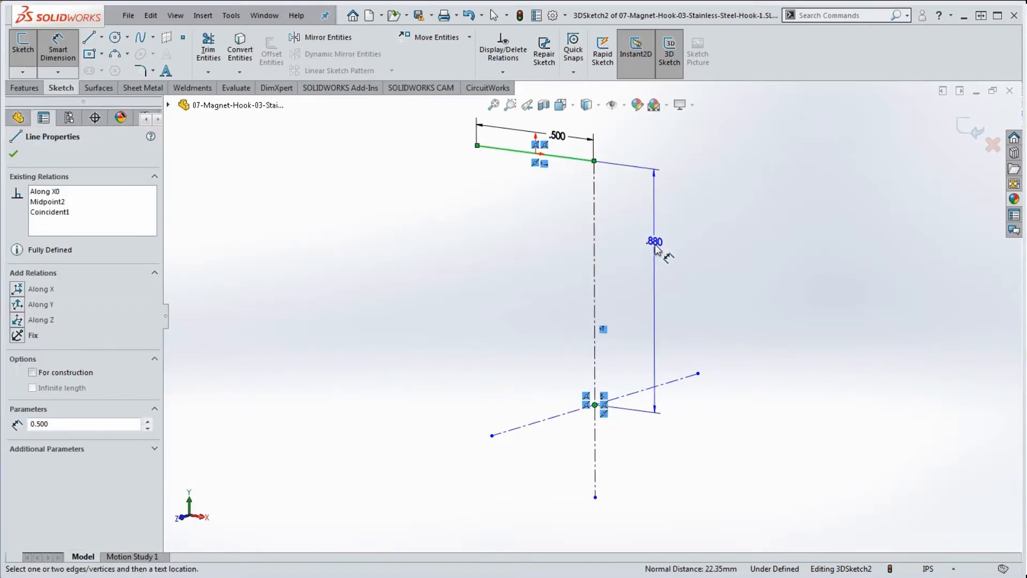
click(661, 257)
text(.9)
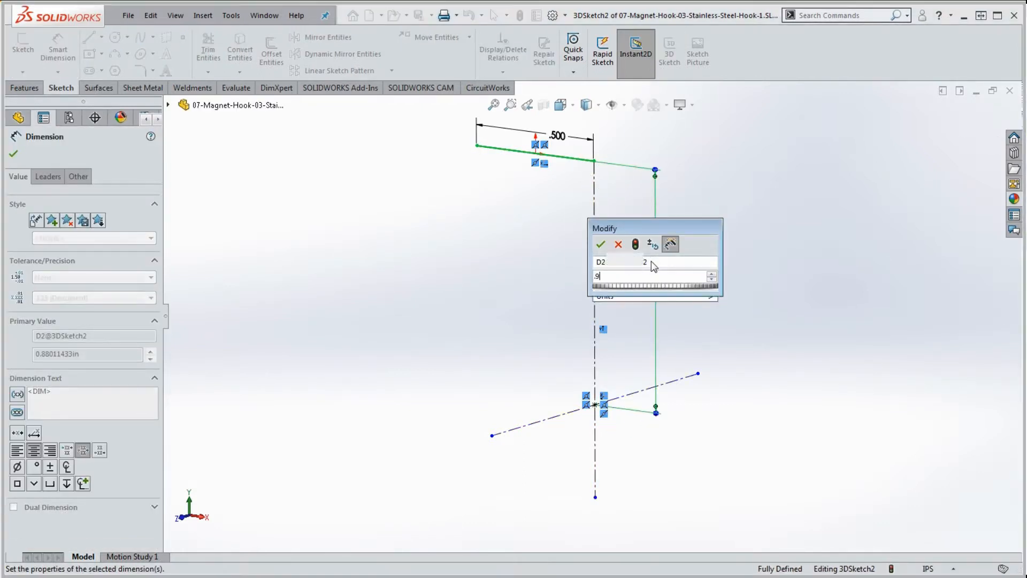
key(Return)
scroll(628, 426, down, 2)
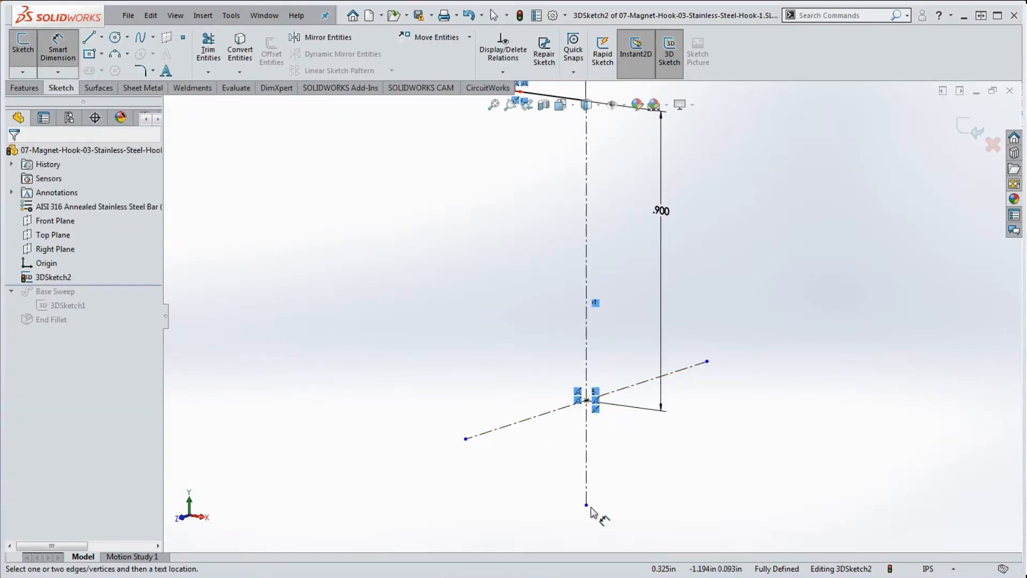
Consult the Snipping Tool reference image of the finished hook sketch, and move it out of the way
scroll(637, 483, up, 3)
scroll(584, 307, down, 2)
scroll(584, 312, up, 2)
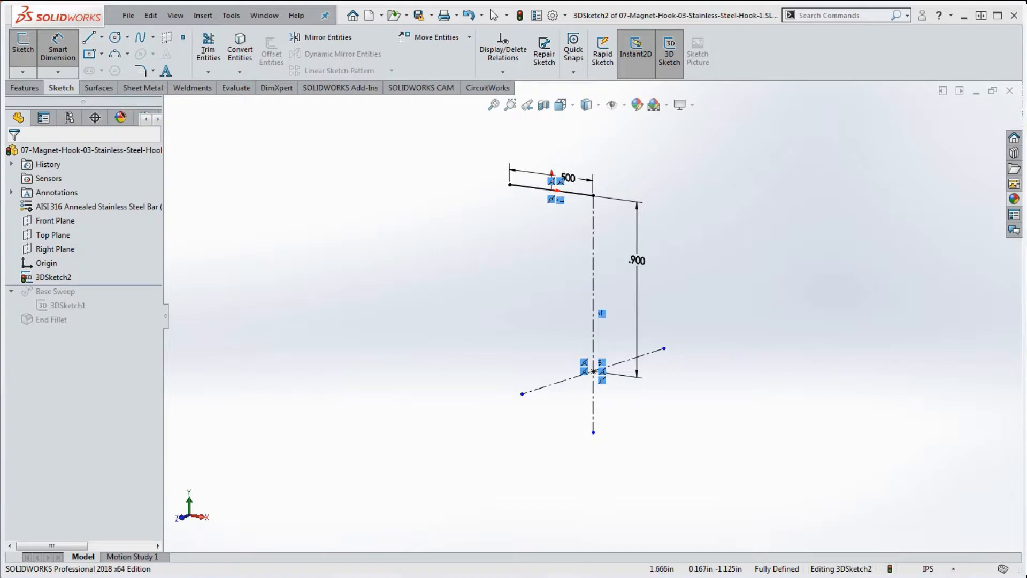
mouse_move(1026, 102)
mouse_down()
mouse_move(726, 48)
mouse_move(582, 37)
mouse_up()
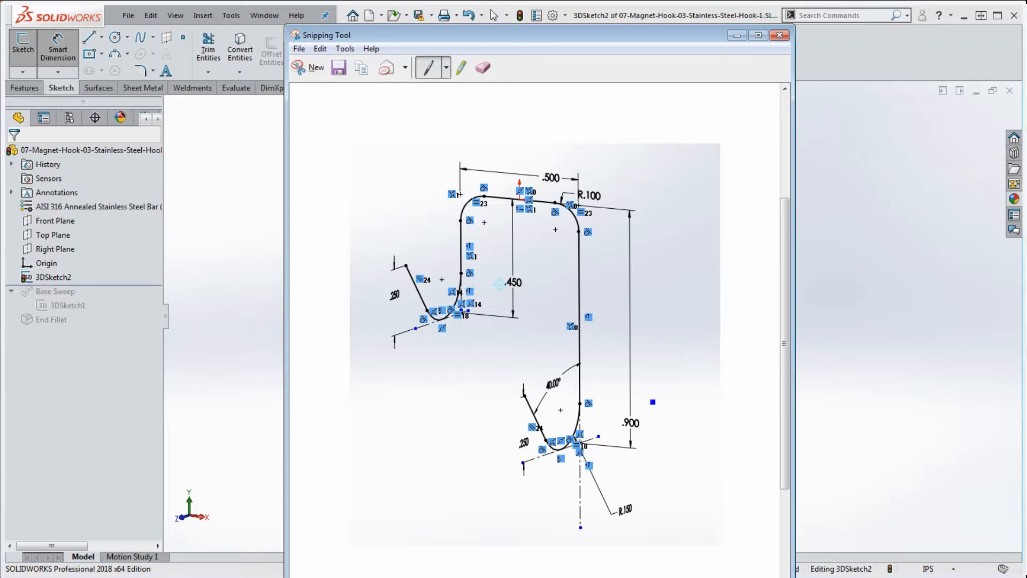
mouse_move(628, 31)
mouse_down()
mouse_move(903, 62)
mouse_move(1026, 63)
mouse_up()
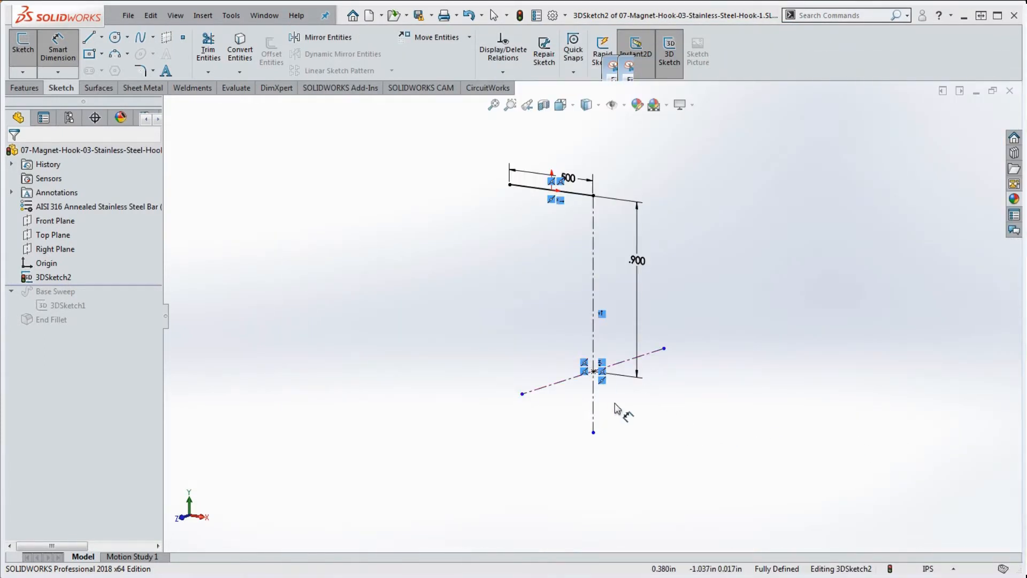
mouse_move(614, 409)
middle_down()
mouse_move(603, 403)
mouse_move(613, 410)
middle_up()
key(Escape)
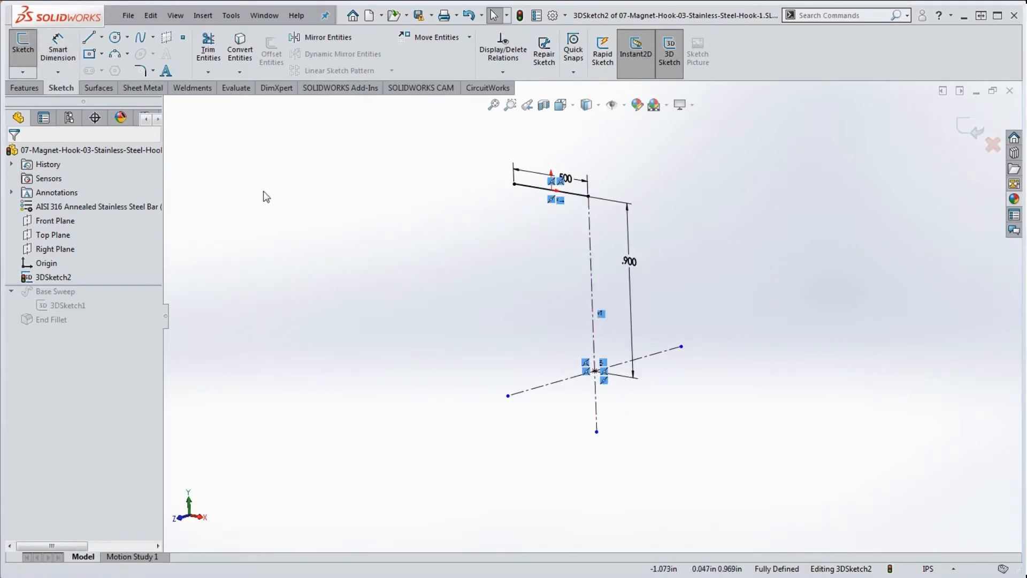
Sketch a circle of about 0.24 in radius on the YZ plane, just above the Z-direction construction line's front half
click(115, 38)
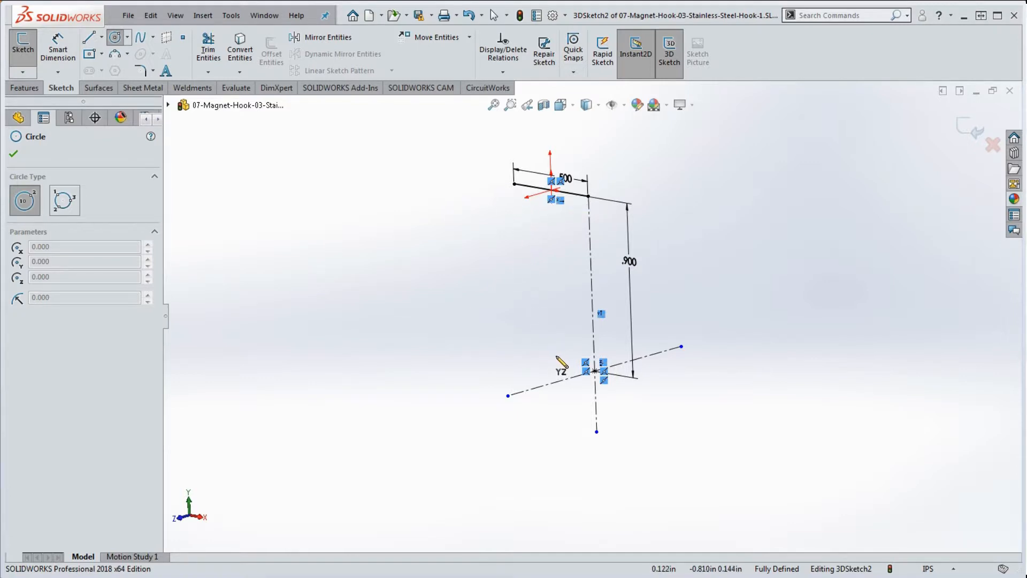
click(557, 328)
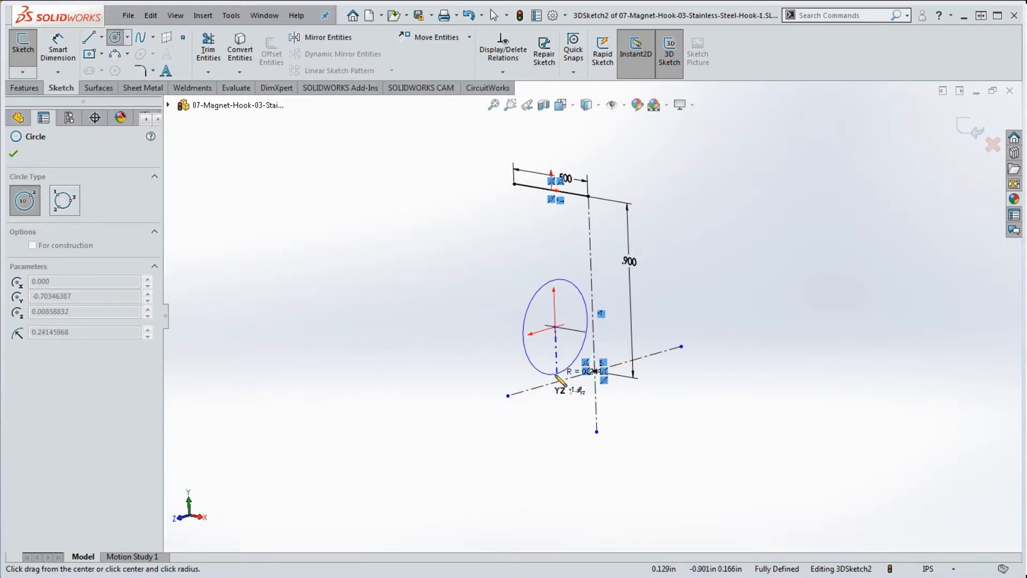
click(556, 376)
key(Escape)
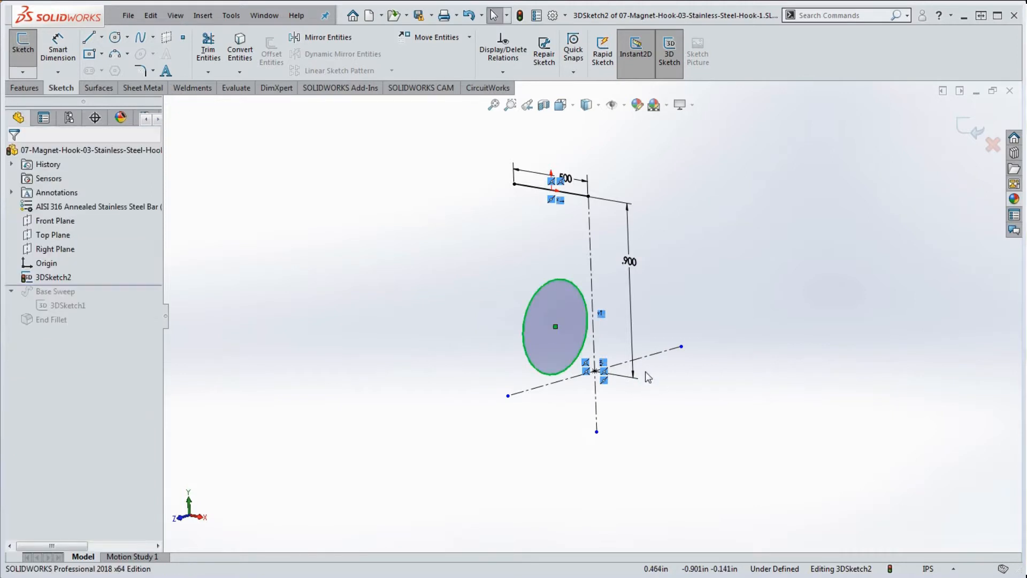
Make the circle tangent to both the vertical construction line and the Z-direction construction line
click(589, 329)
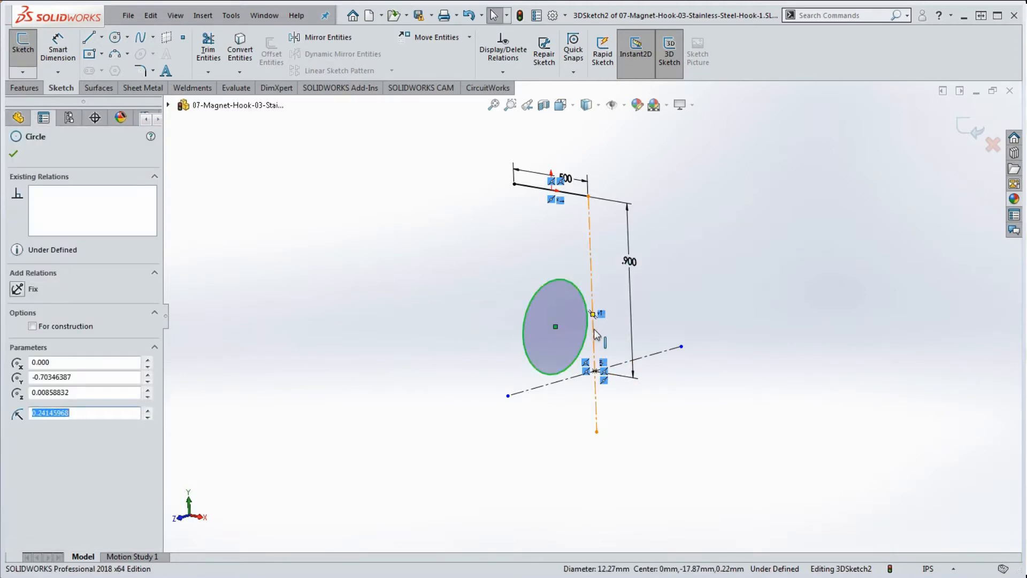
click(595, 353)
ctrl+click(582, 351)
click(17, 361)
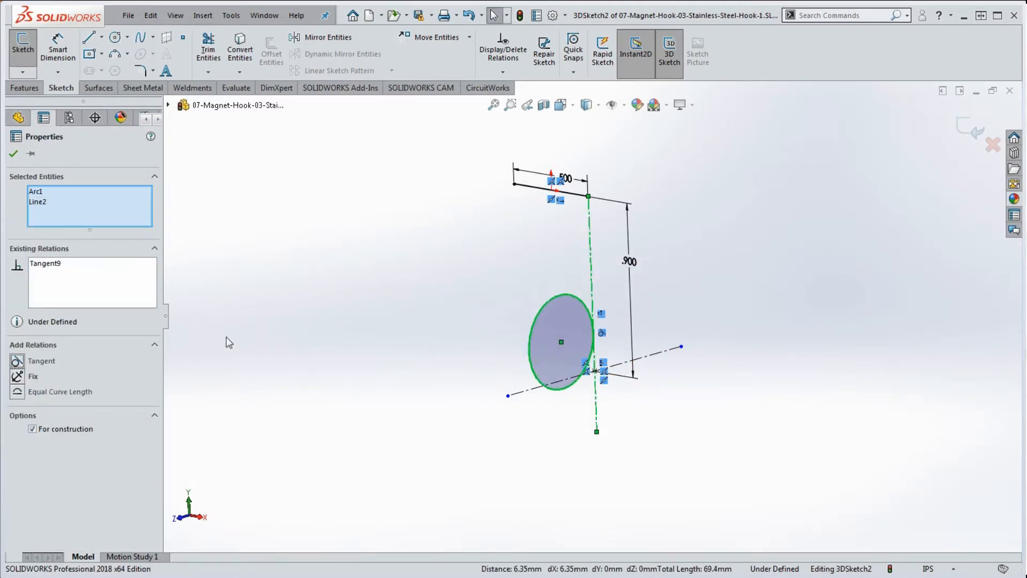
key(Escape)
click(569, 387)
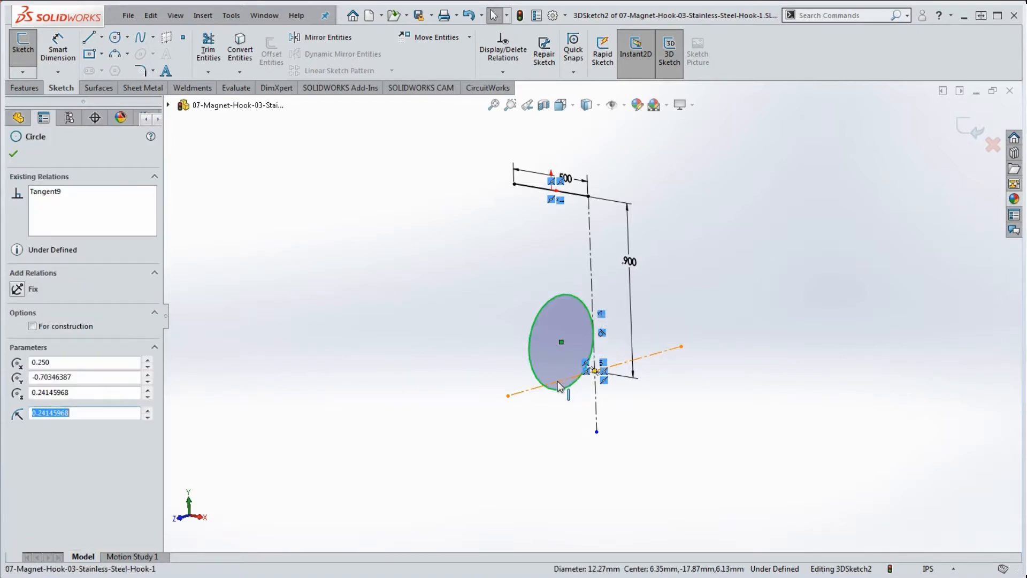
ctrl+click(595, 408)
click(17, 362)
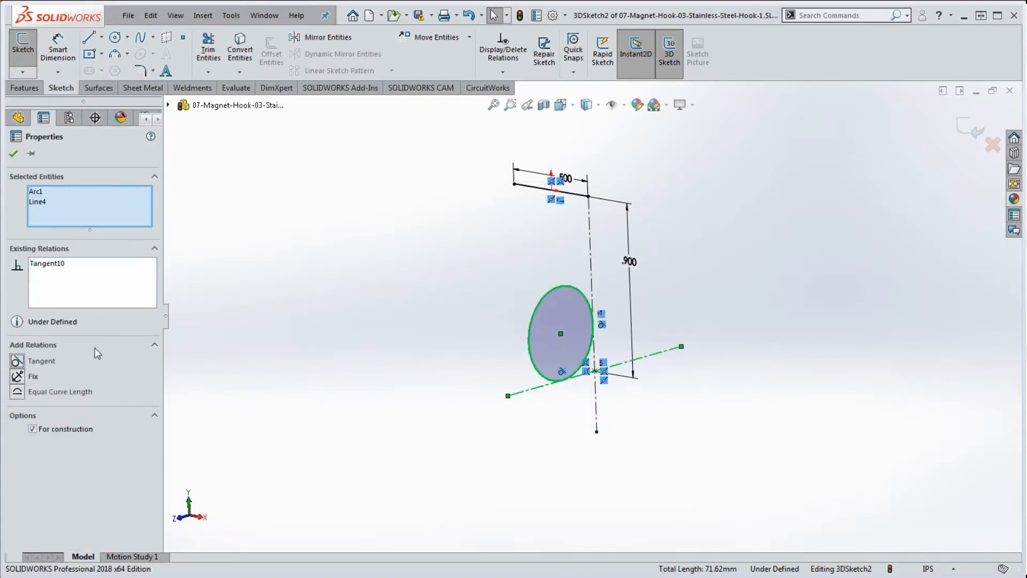
click(367, 316)
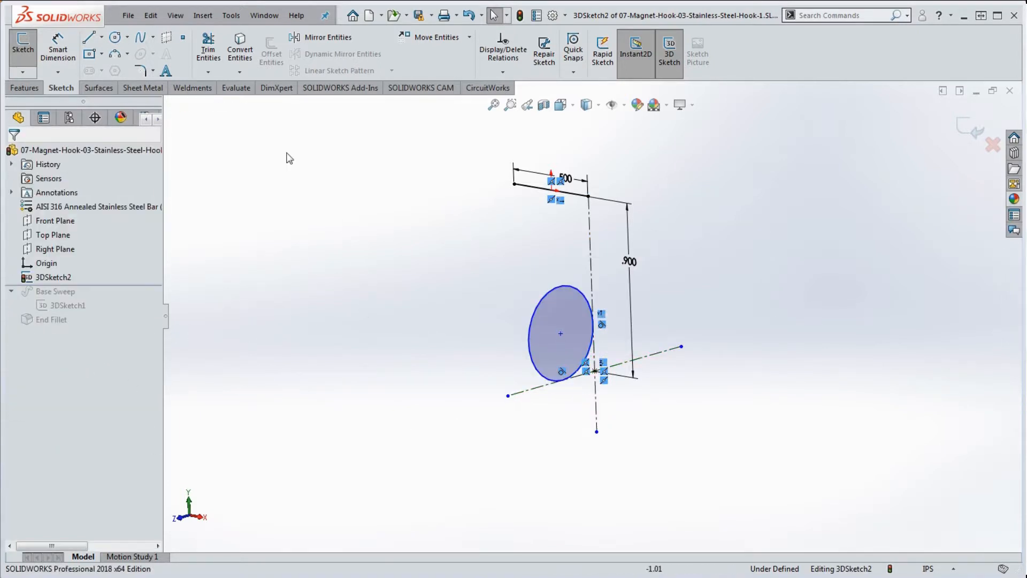
Dimension the circle's diameter as 0.3 in
click(57, 51)
click(534, 314)
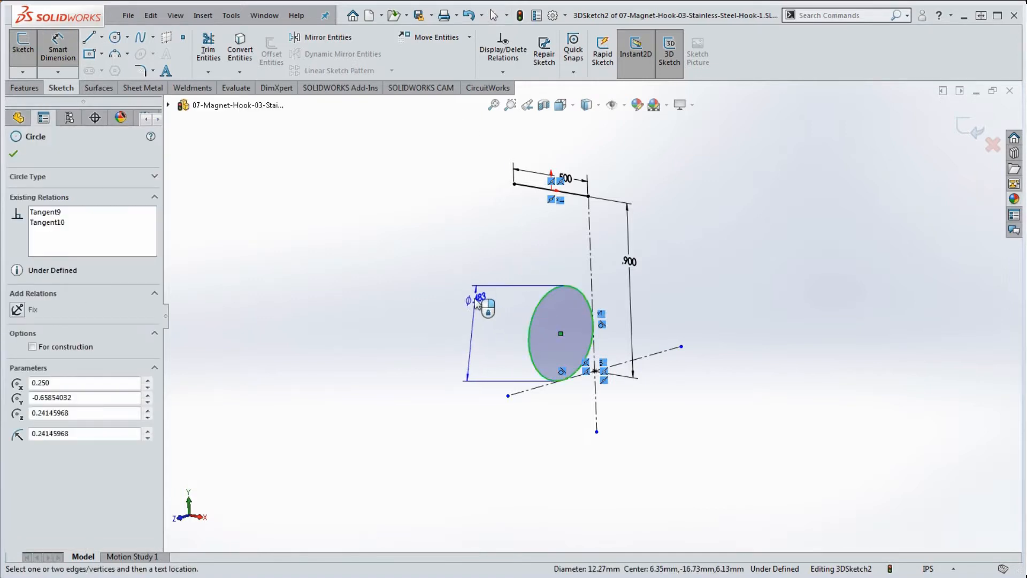
click(496, 274)
text(.3)
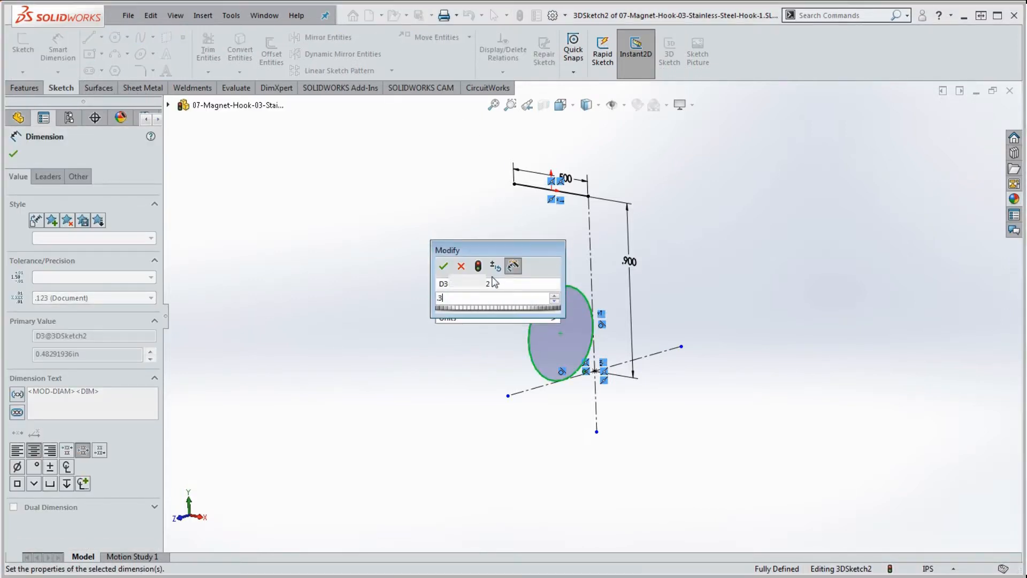
key(Return)
scroll(593, 360, down, 5)
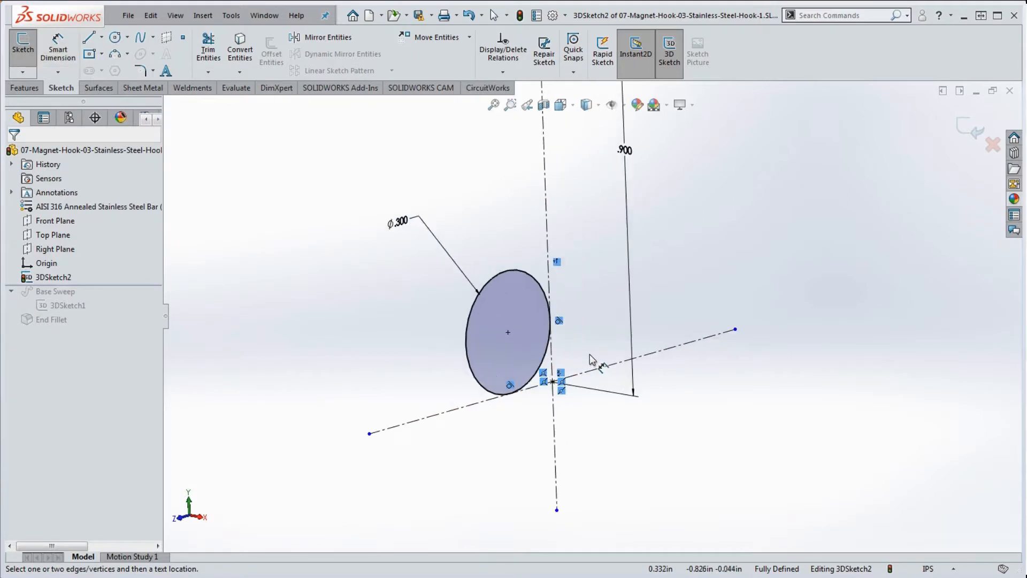
Draw a slanted line about 0.27 in long on the YZ plane, from the circle's front side up and outward
click(89, 37)
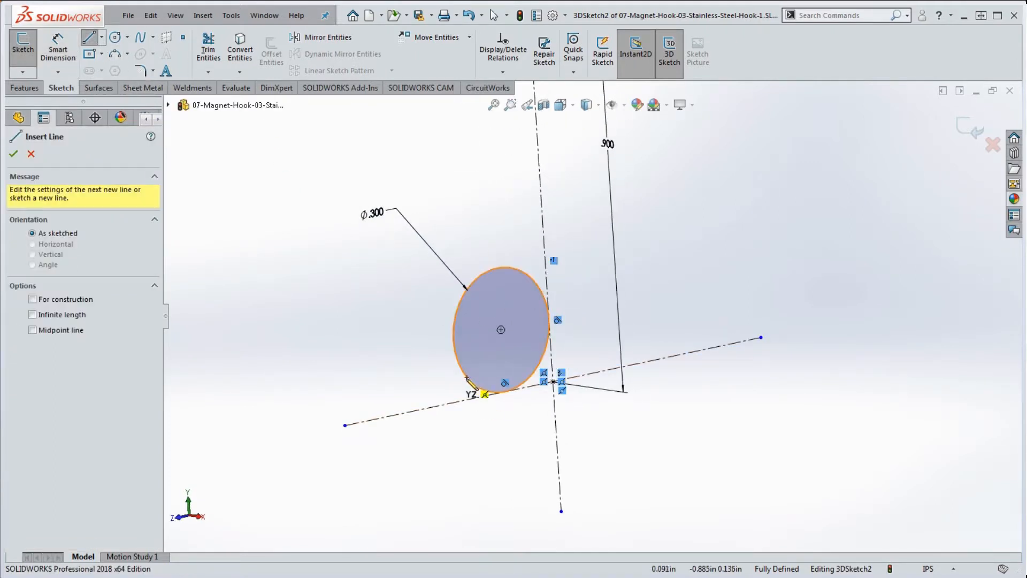
scroll(471, 382, up, 3)
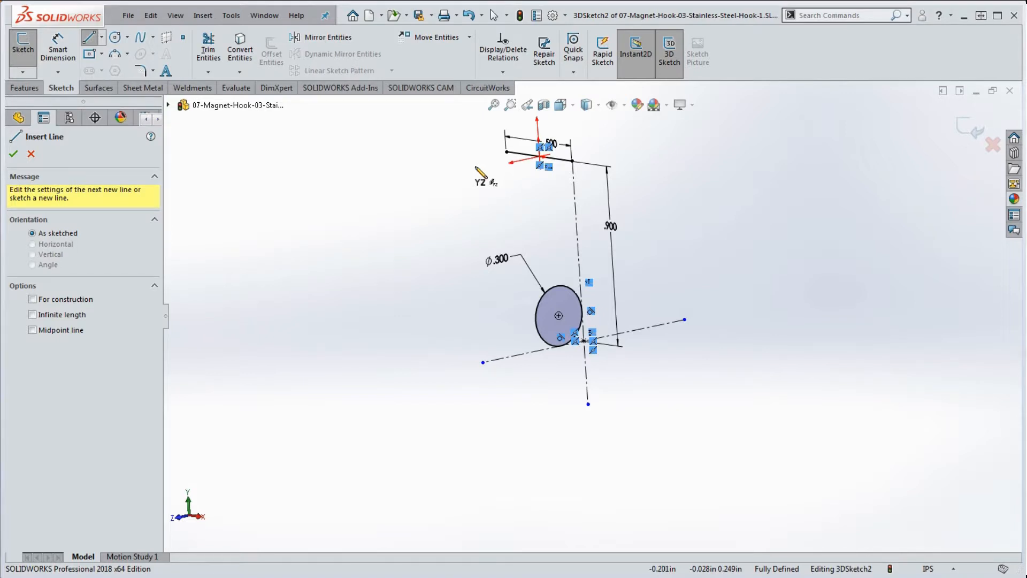
click(541, 338)
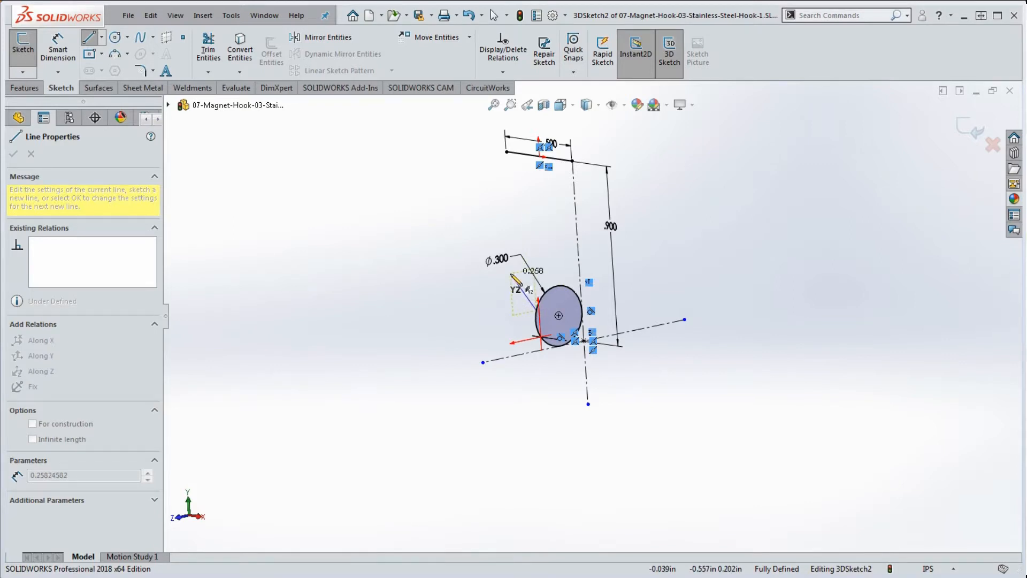
click(509, 273)
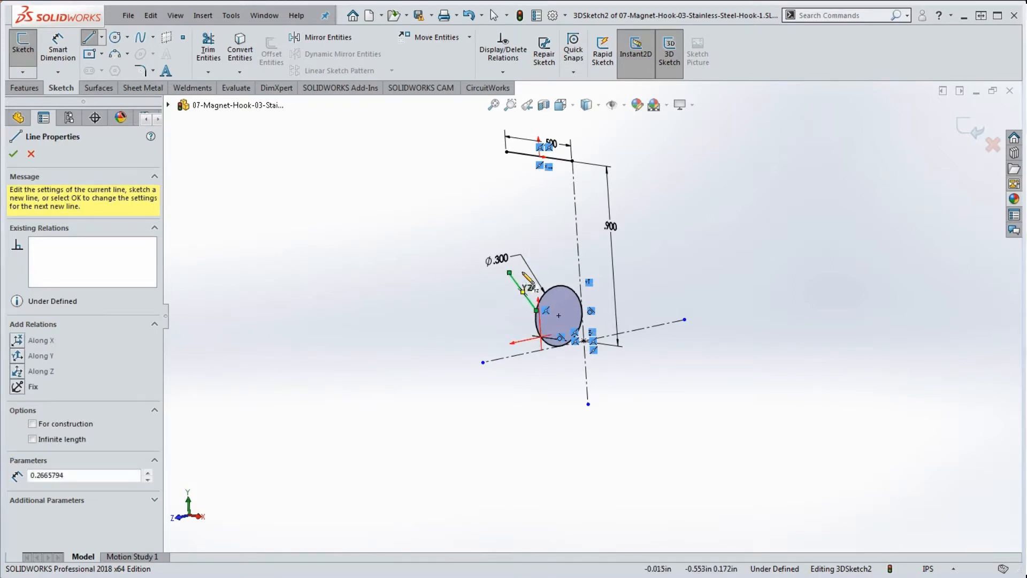
key(Escape)
Make the slanted line tangent to the circle
scroll(535, 308, down, 5)
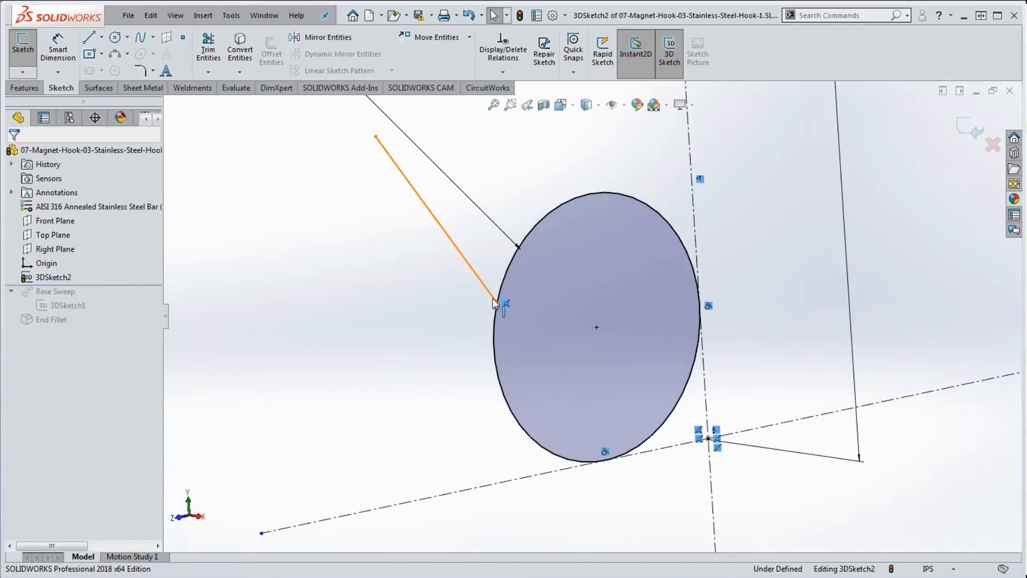
click(493, 297)
ctrl+click(498, 369)
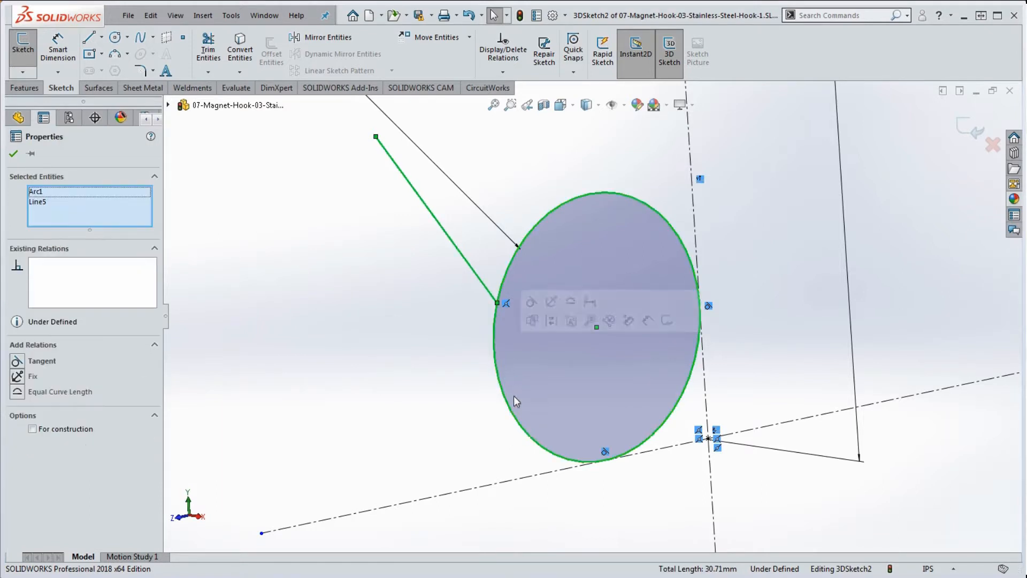
click(16, 360)
click(340, 337)
Dimension the angle between the slanted line and the vertical construction line as 40 degrees
scroll(498, 313, up, 3)
mouse_move(498, 313)
middle_down()
mouse_move(506, 330)
mouse_move(498, 323)
middle_up()
click(60, 45)
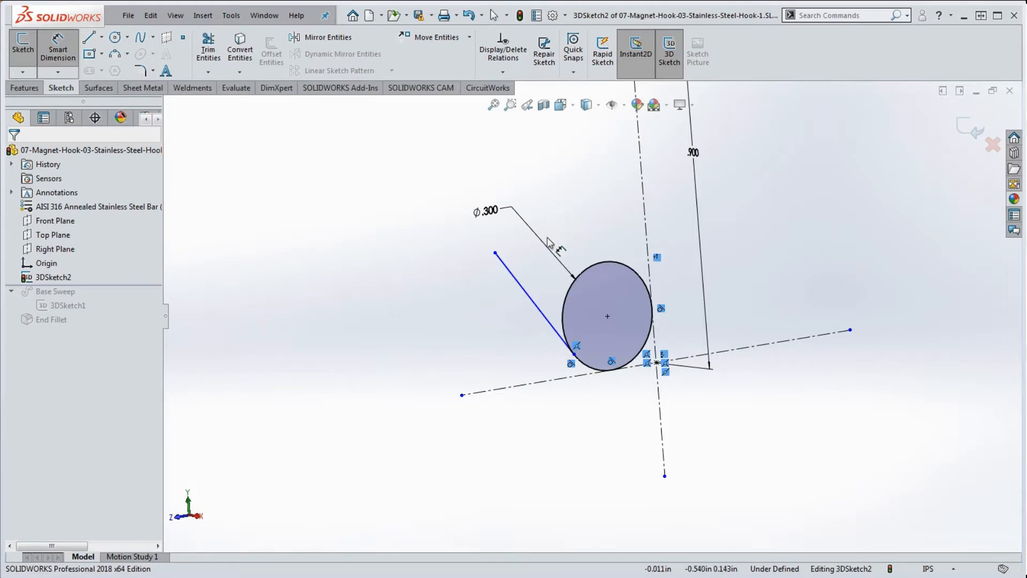
click(528, 295)
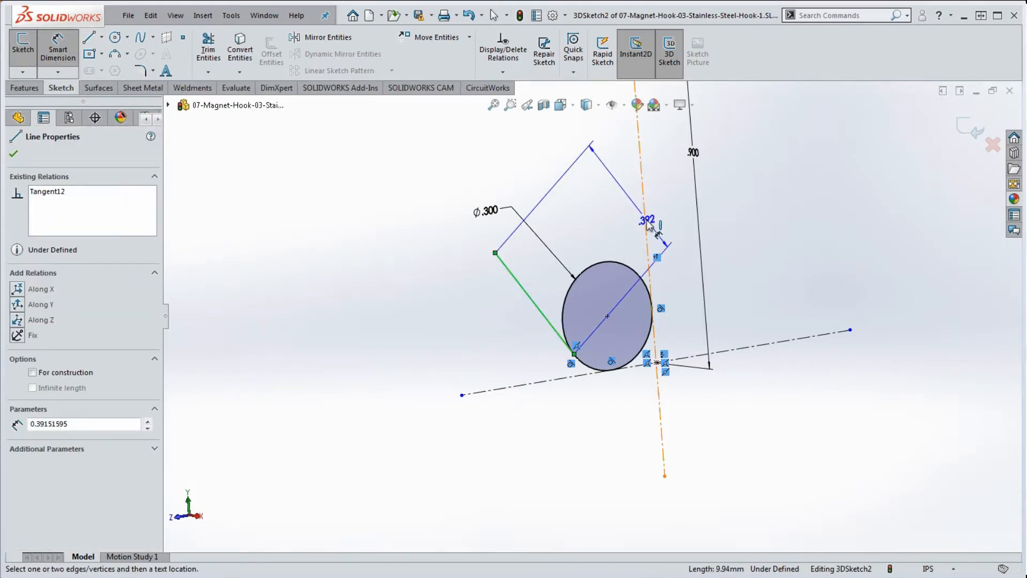
click(645, 224)
click(581, 210)
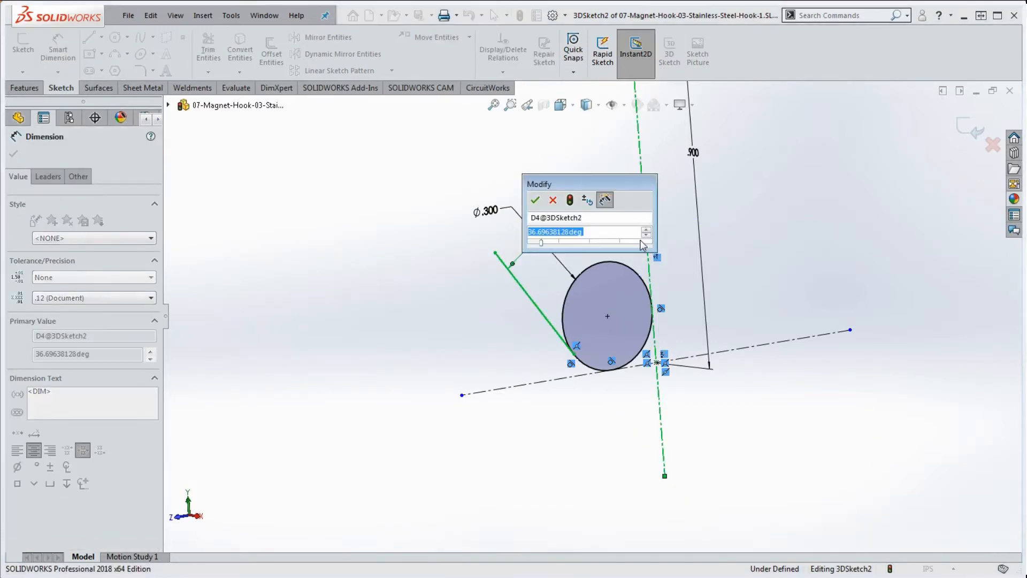
text(40)
key(Return)
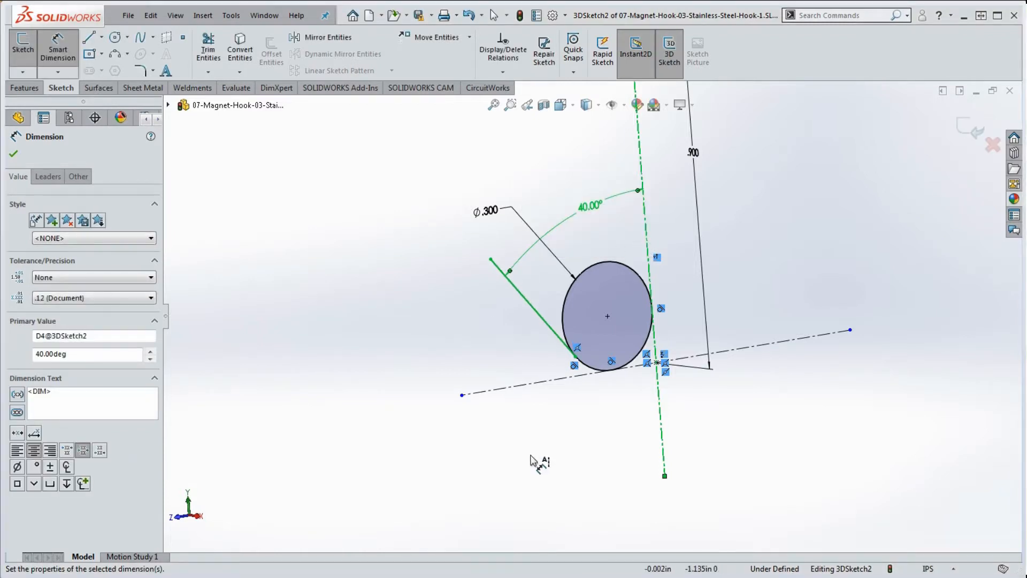
click(608, 438)
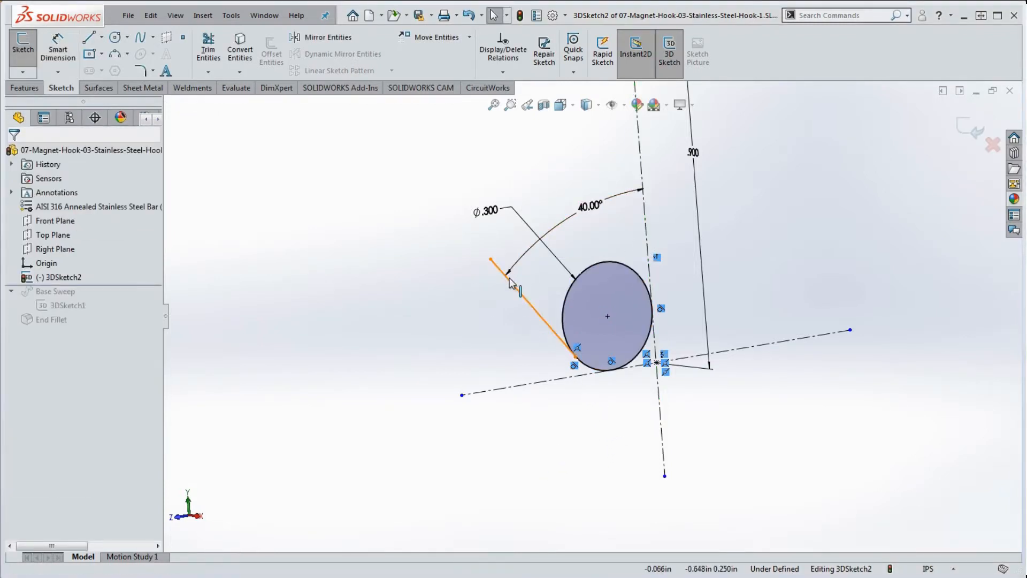
Shorten the slanted line at its free end, and draw a vertical construction line from that end down to the Z-direction construction line
drag(491, 260, 515, 288)
click(509, 368)
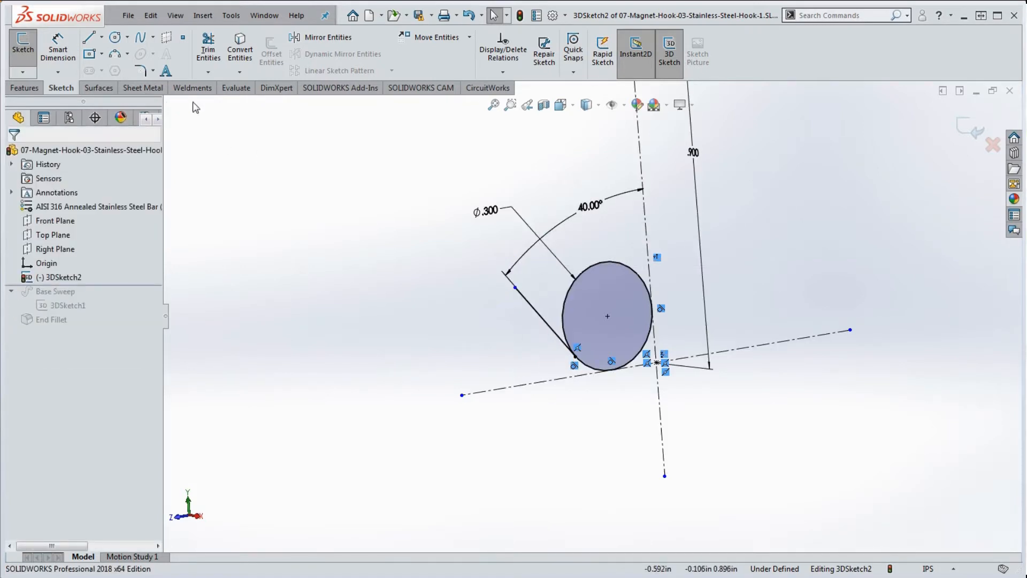
click(101, 37)
click(94, 70)
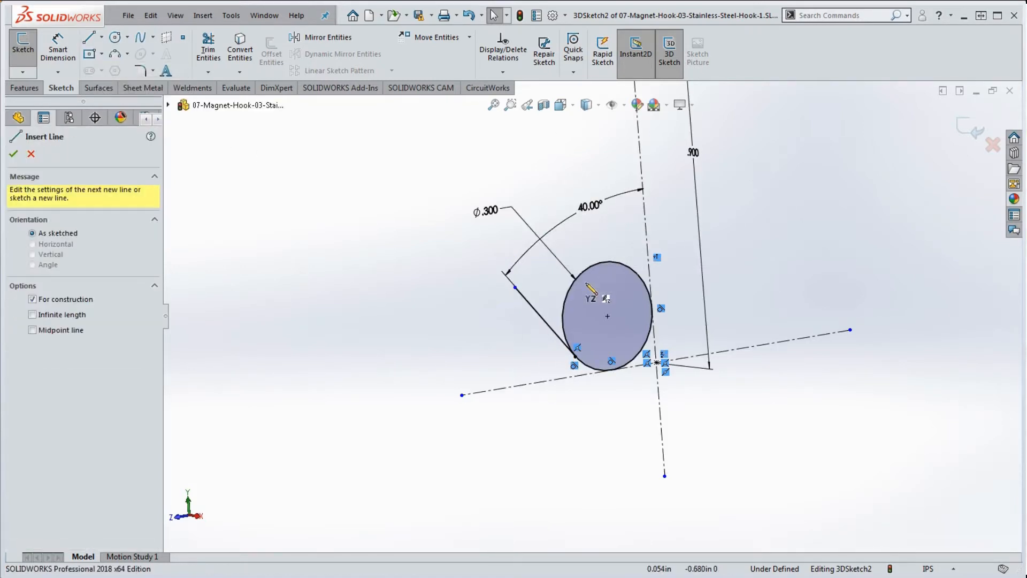
click(516, 287)
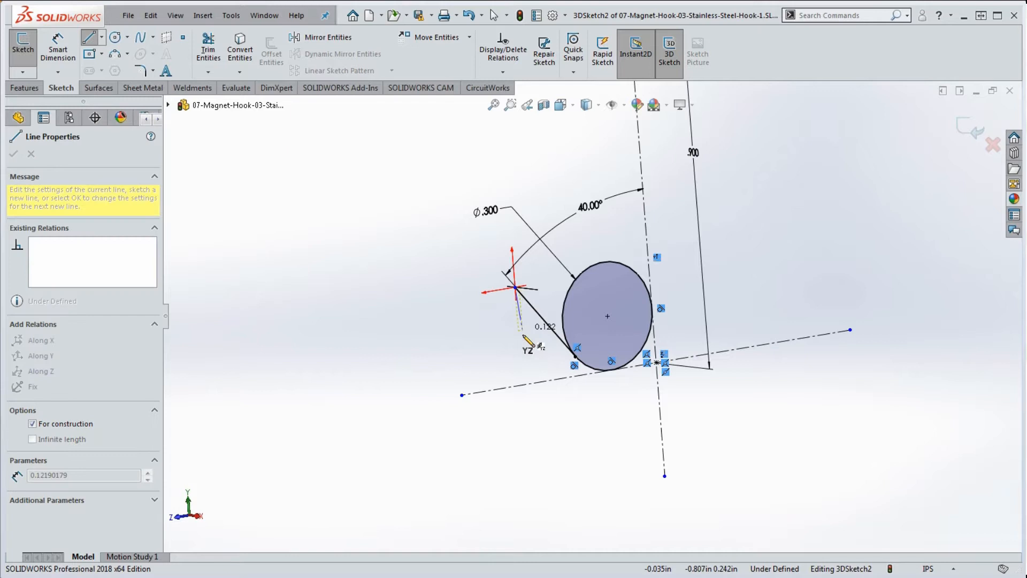
click(523, 385)
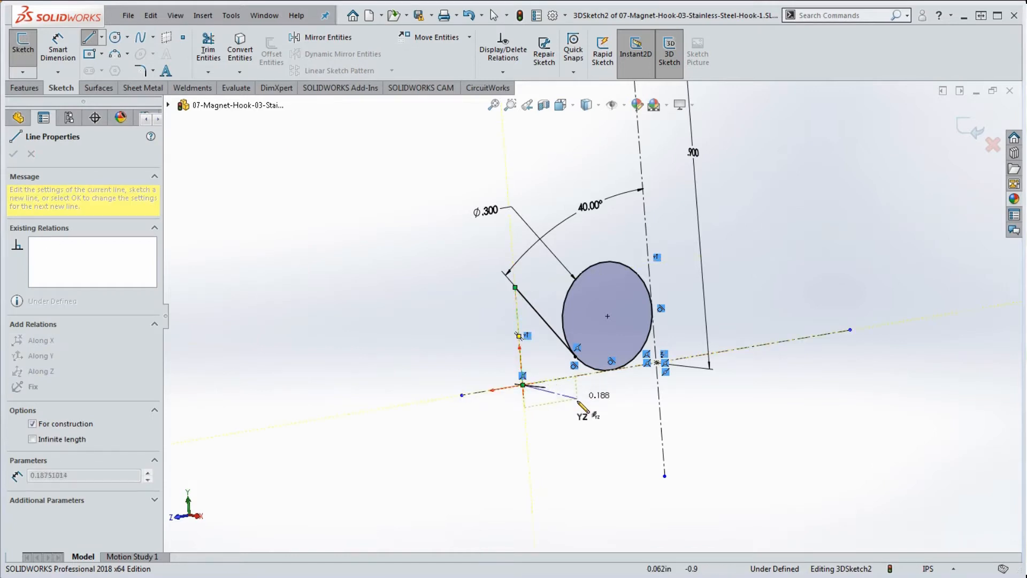
Dimension the vertical construction line below the slanted line's free end as 0.25 in
key(Escape)
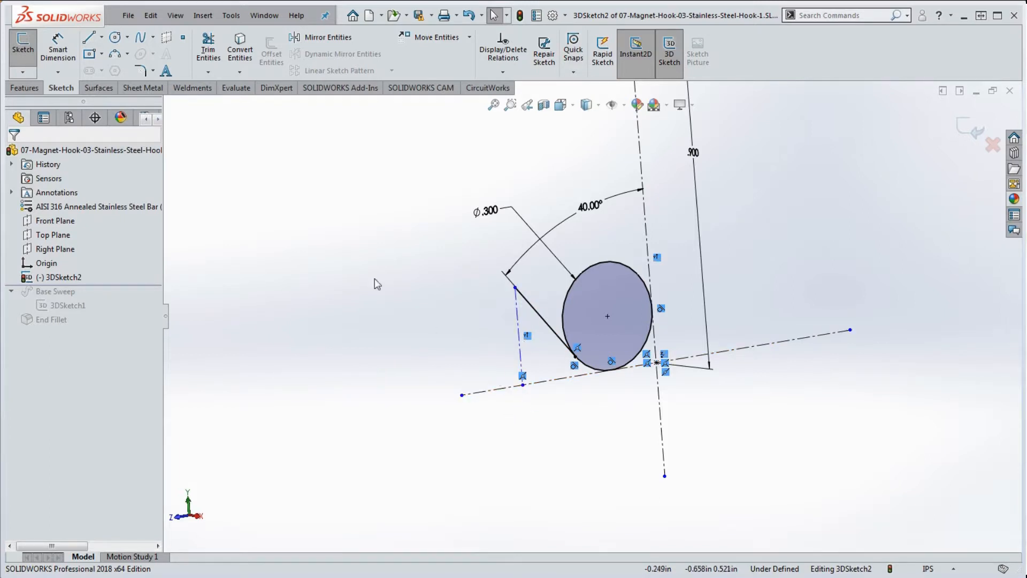
click(510, 316)
click(58, 49)
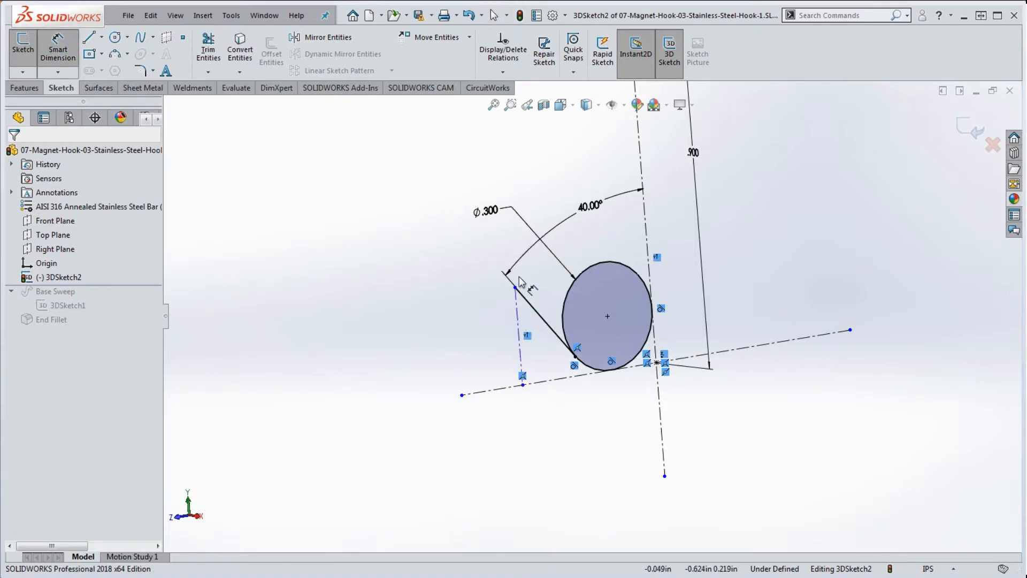
click(519, 336)
click(488, 338)
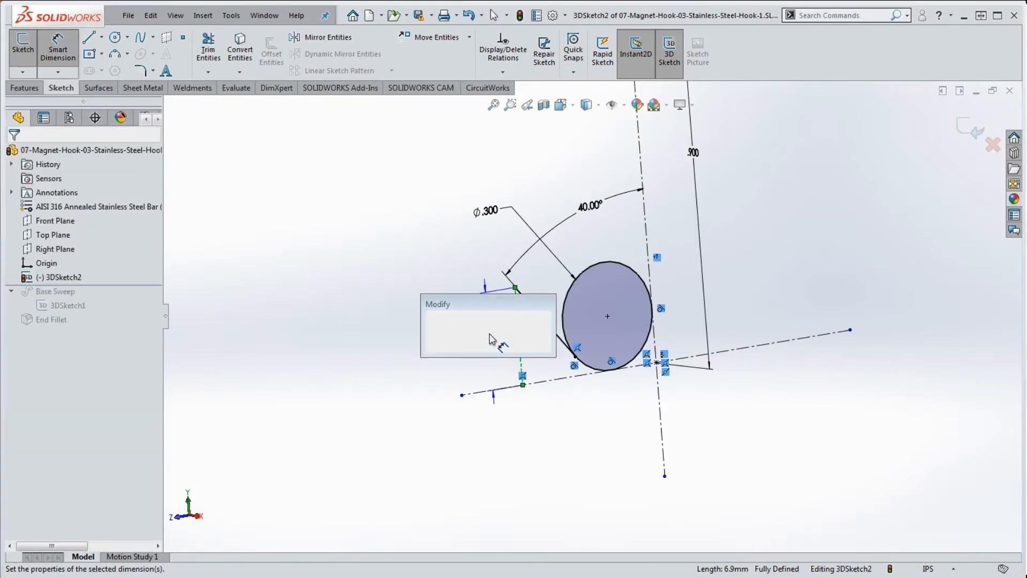
text(.25)
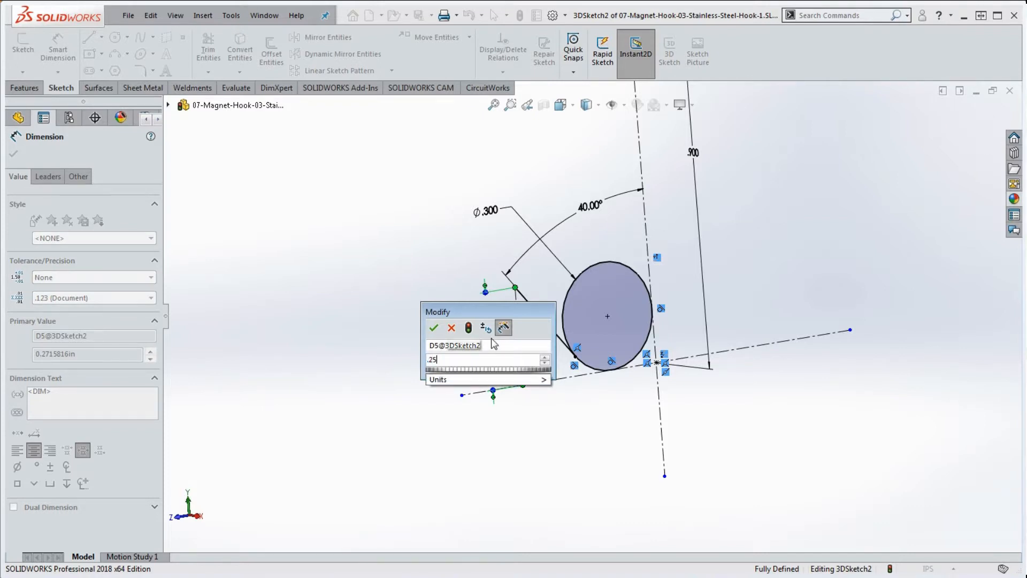
key(Return)
click(602, 426)
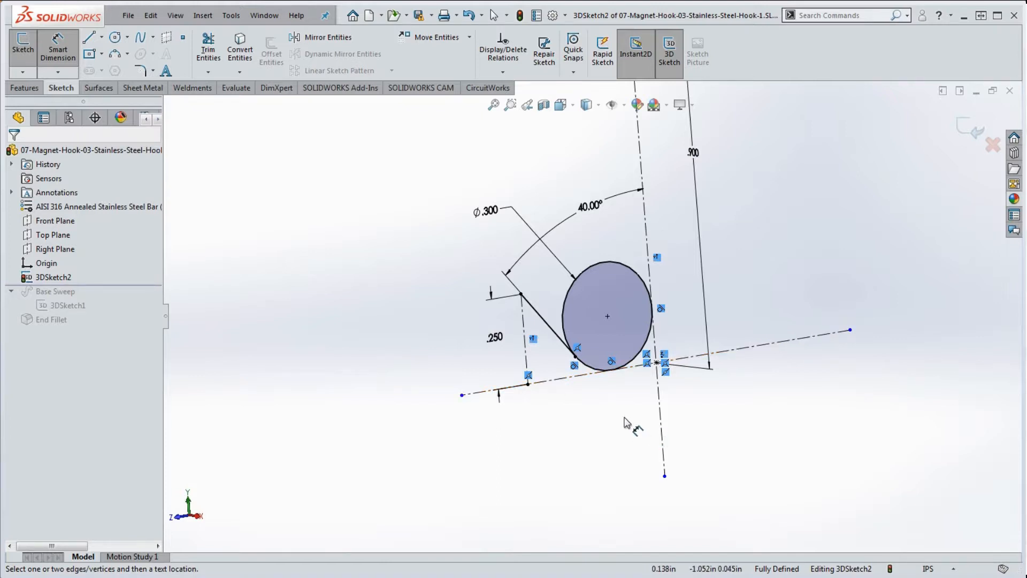
middle_drag(621, 423, 626, 415)
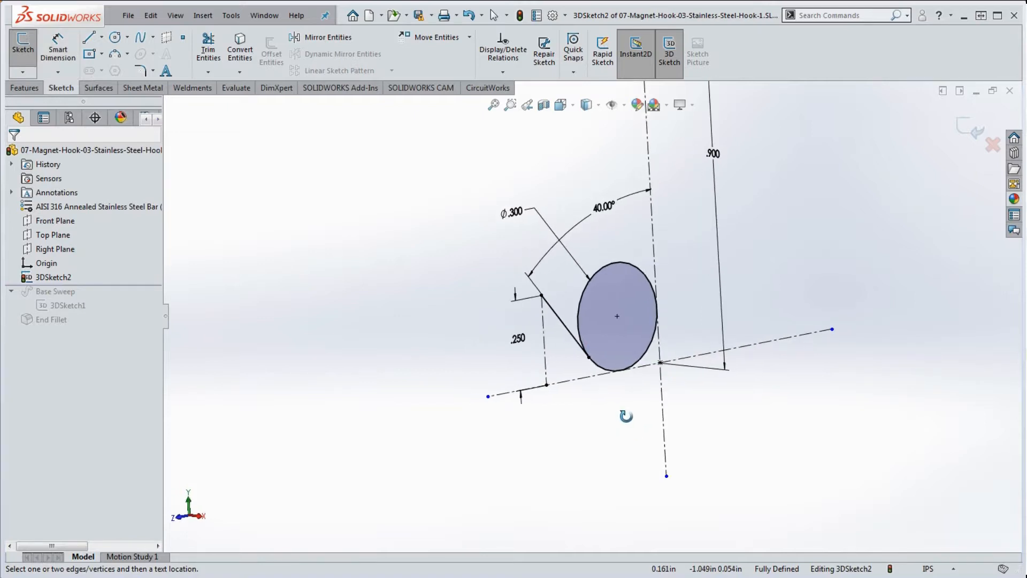
scroll(630, 418, up, 3)
key(Escape)
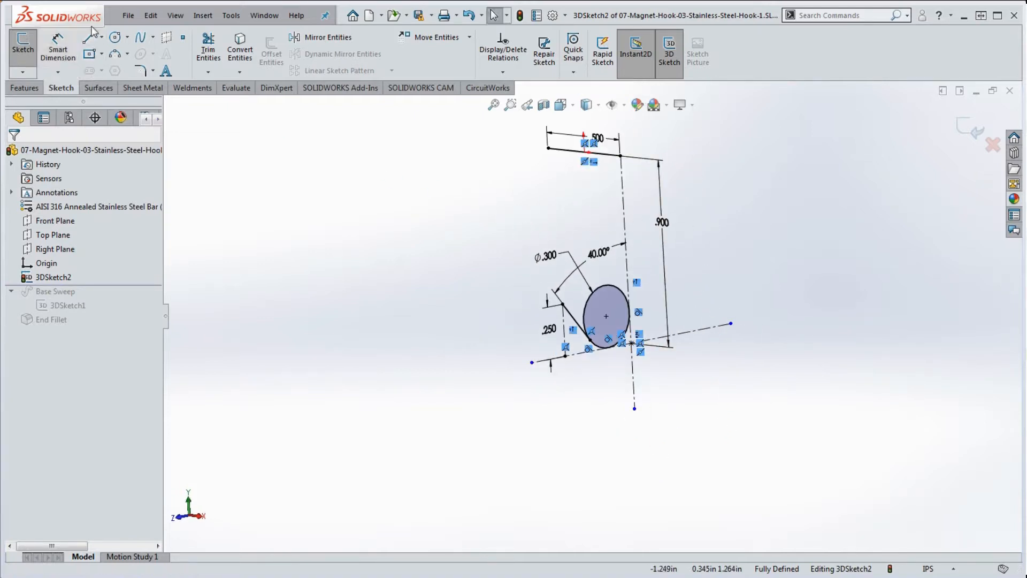
Draw a solid line about 0.70 in long from the inner end of the 0.500 in line down to the circle
click(93, 32)
scroll(619, 128, down, 5)
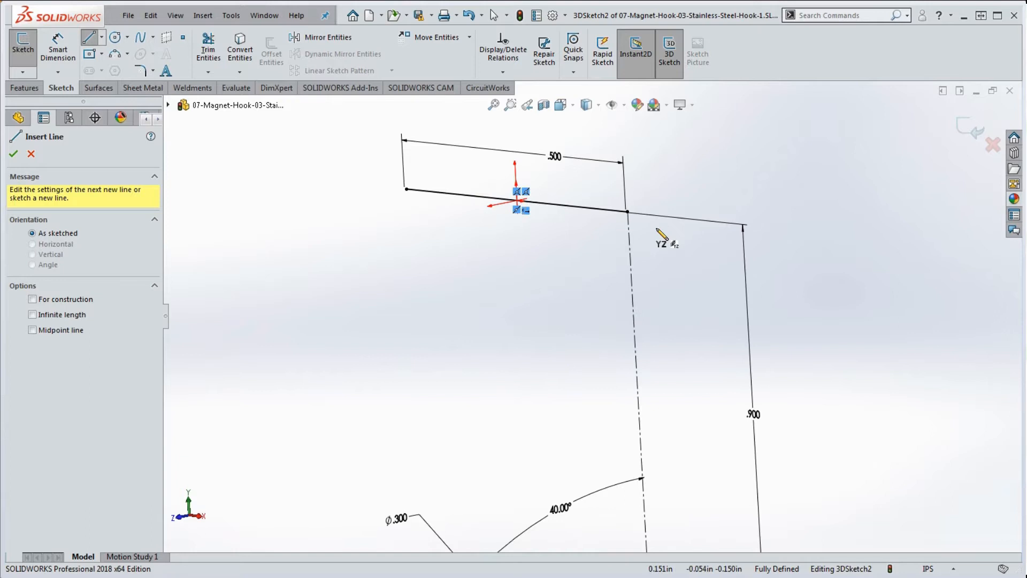
click(628, 212)
scroll(653, 179, up, 6)
scroll(617, 431, down, 4)
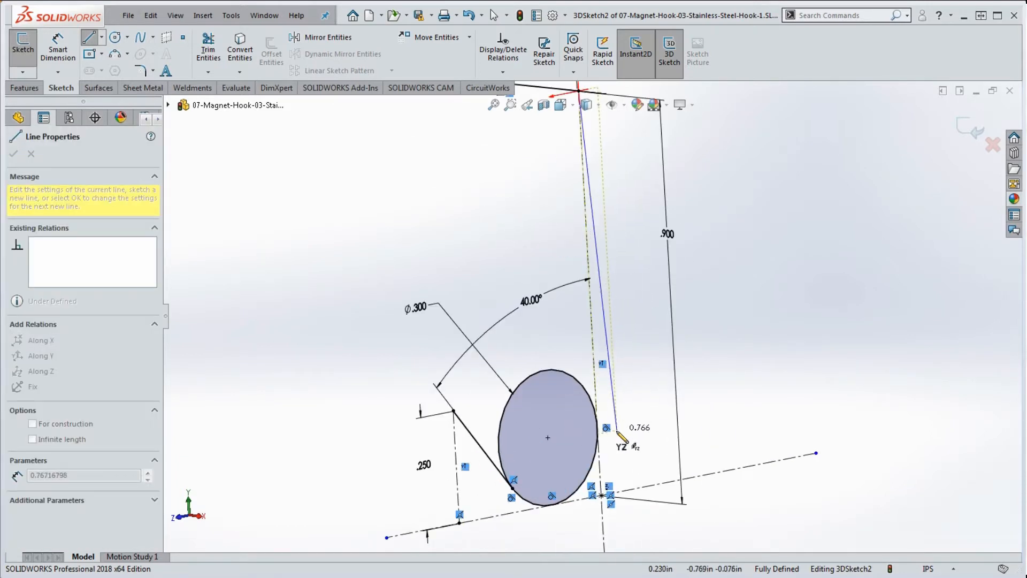
scroll(620, 452, down, 3)
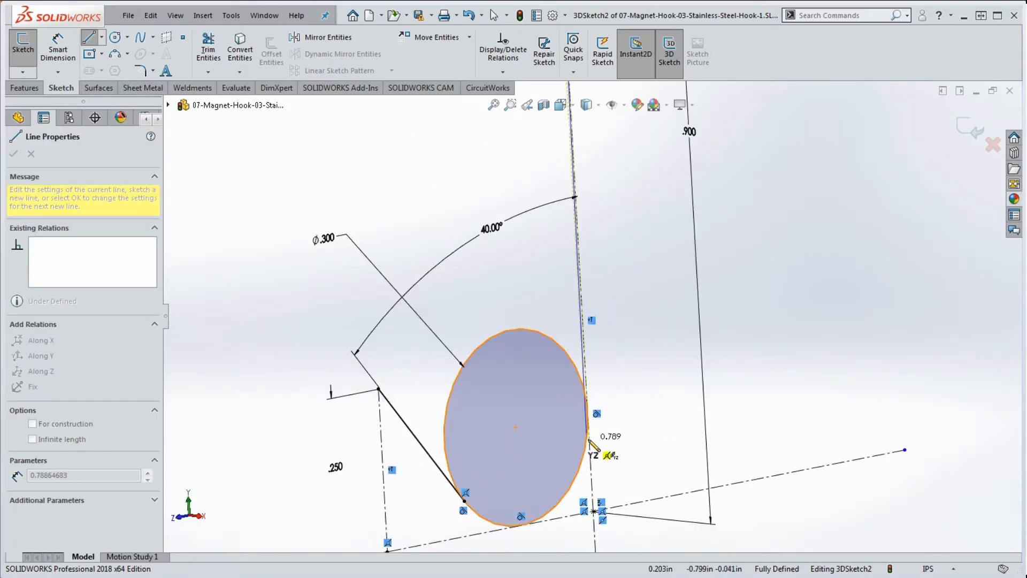
double_click(596, 409)
scroll(586, 393, down, 5)
key(Escape)
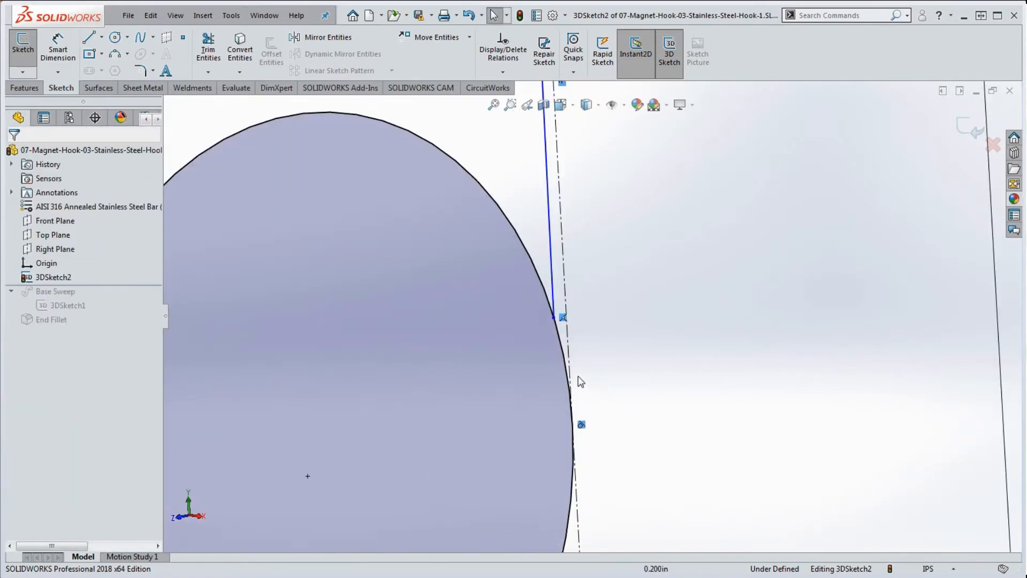
scroll(599, 318, up, 5)
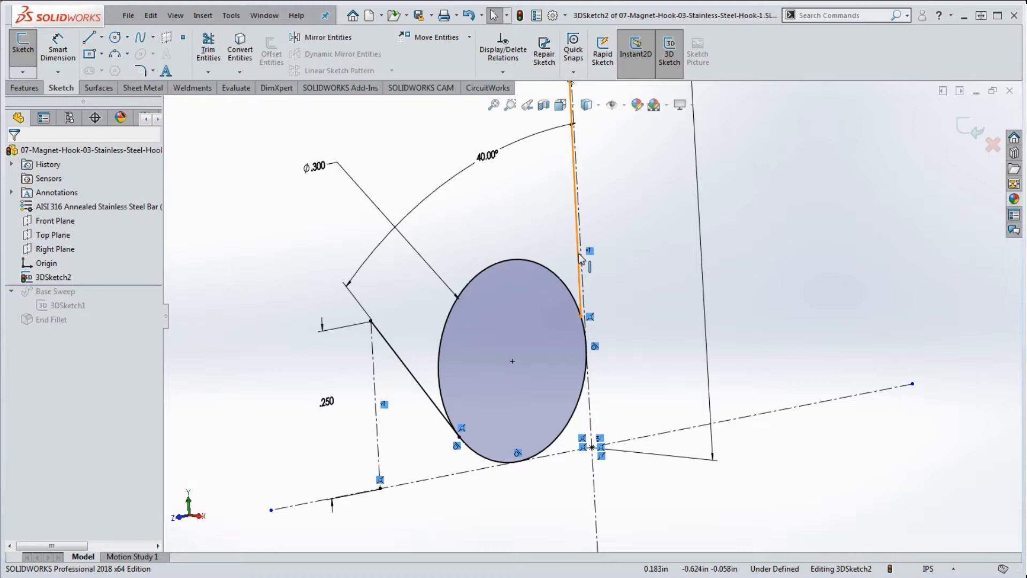
Add an Along Y relation to the new solid line between the 0.500 in line and the circle
click(577, 261)
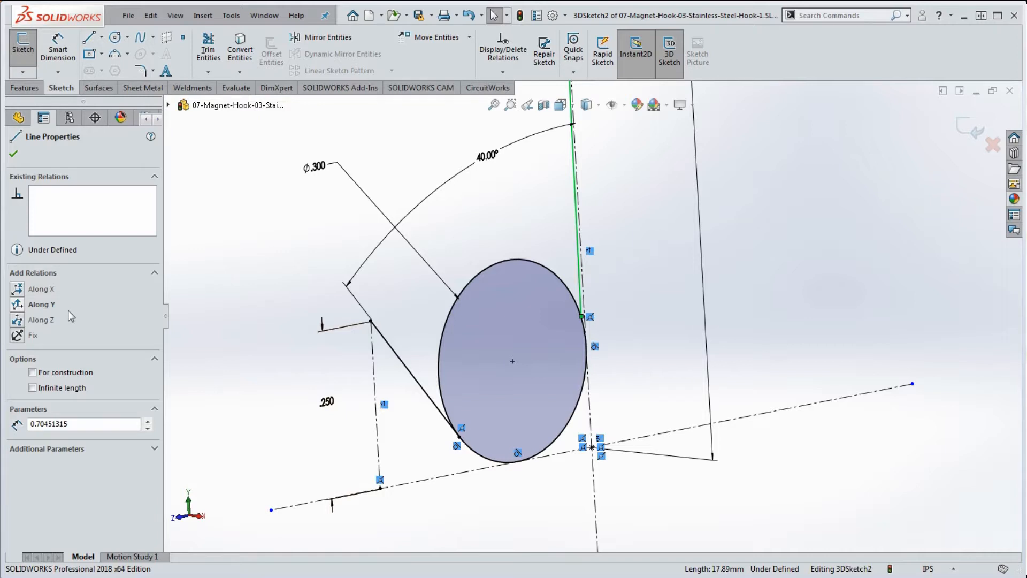
click(18, 307)
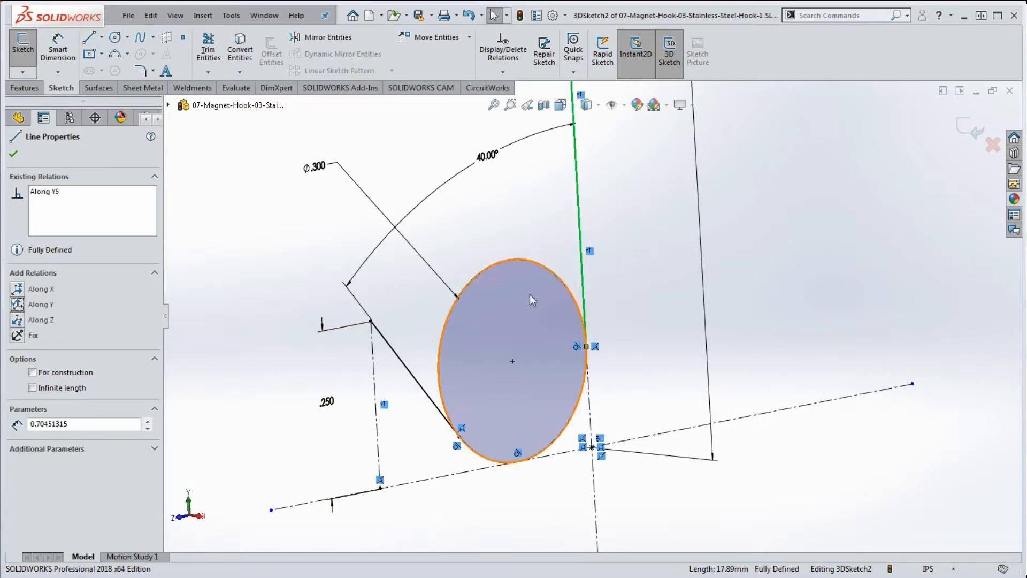
key(Escape)
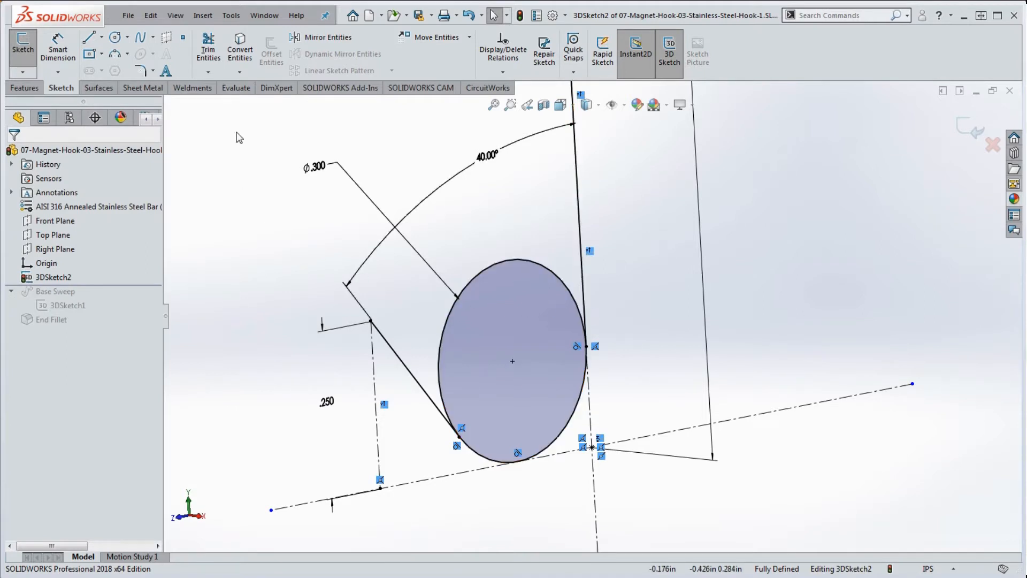
Trim away the upper part of the circle, keeping the lower arc between the slanted and vertical lines
click(208, 51)
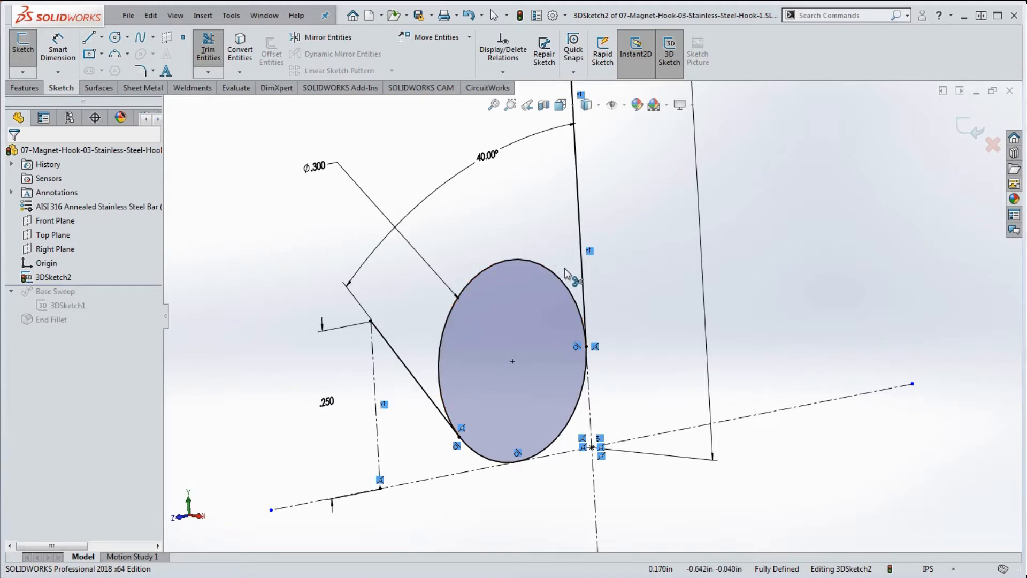
click(517, 259)
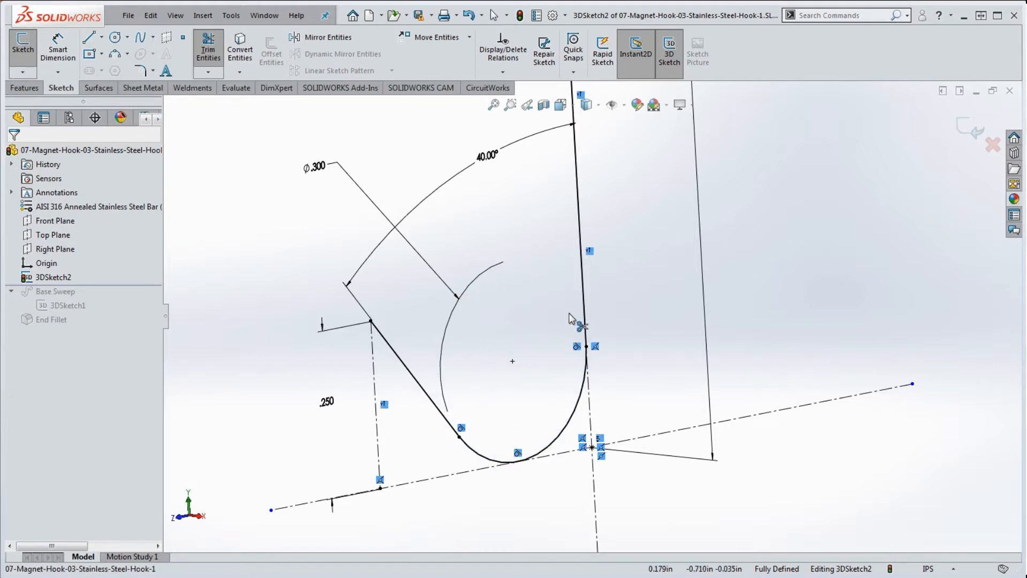
key(Escape)
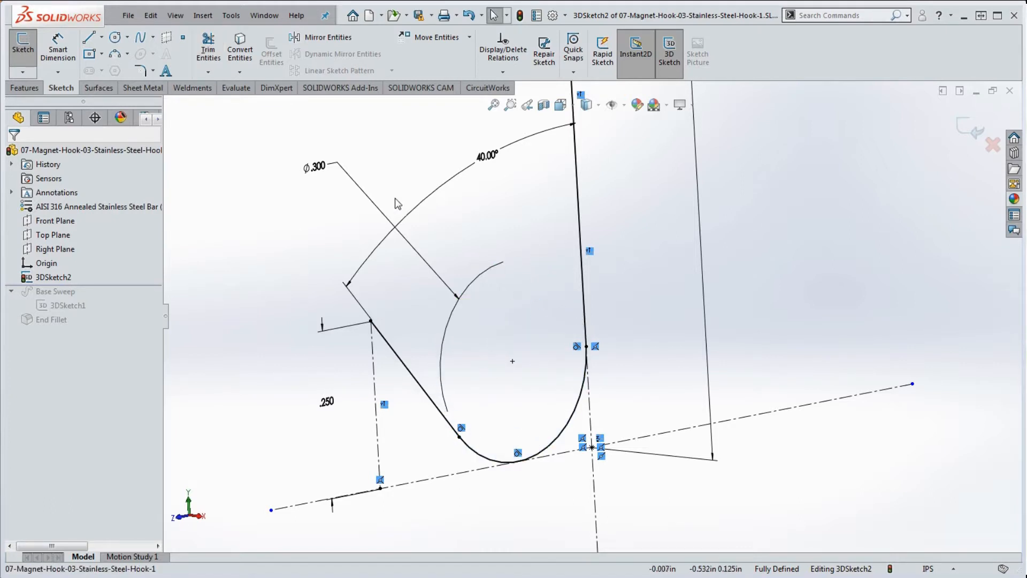
Replace the trimmed circle's diameter dimension with a 0.15 in radius dimension on the remaining arc
click(352, 179)
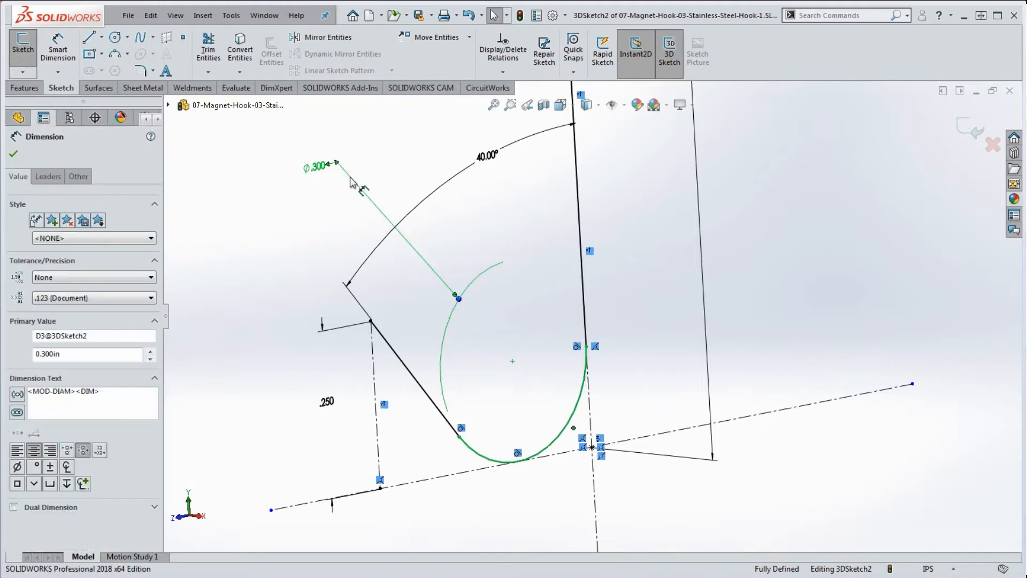
key(Delete)
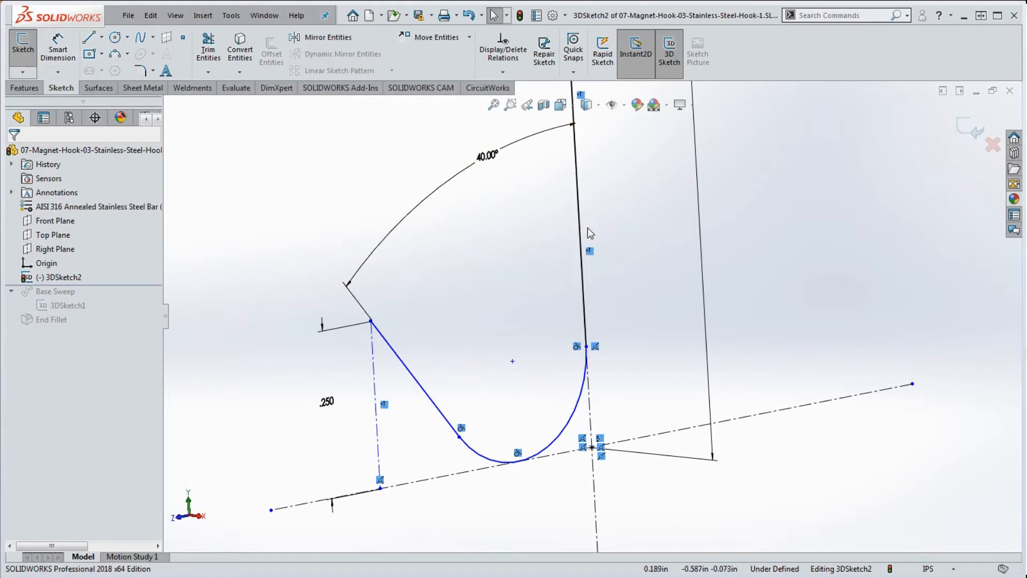
click(59, 49)
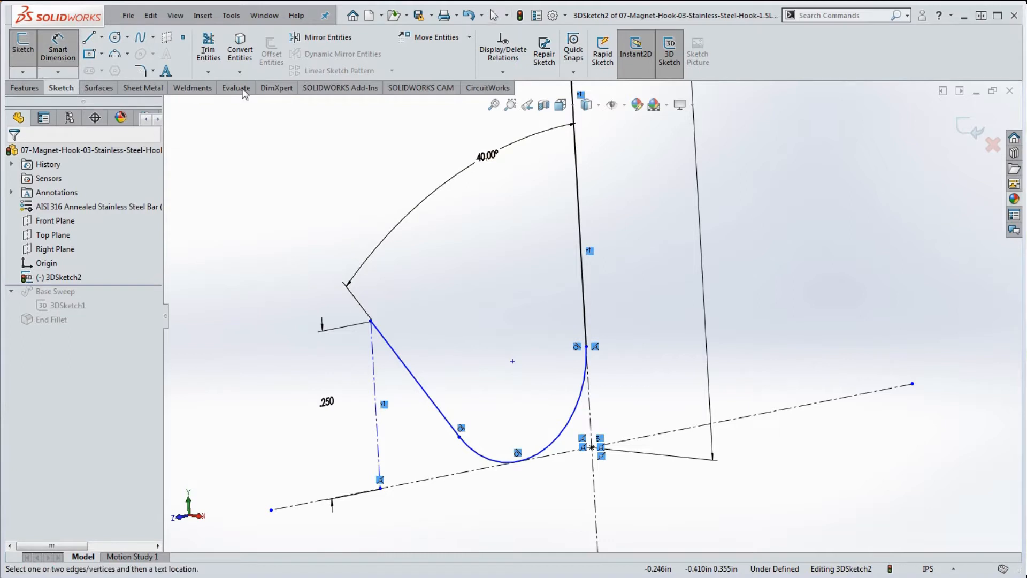
click(560, 440)
click(607, 474)
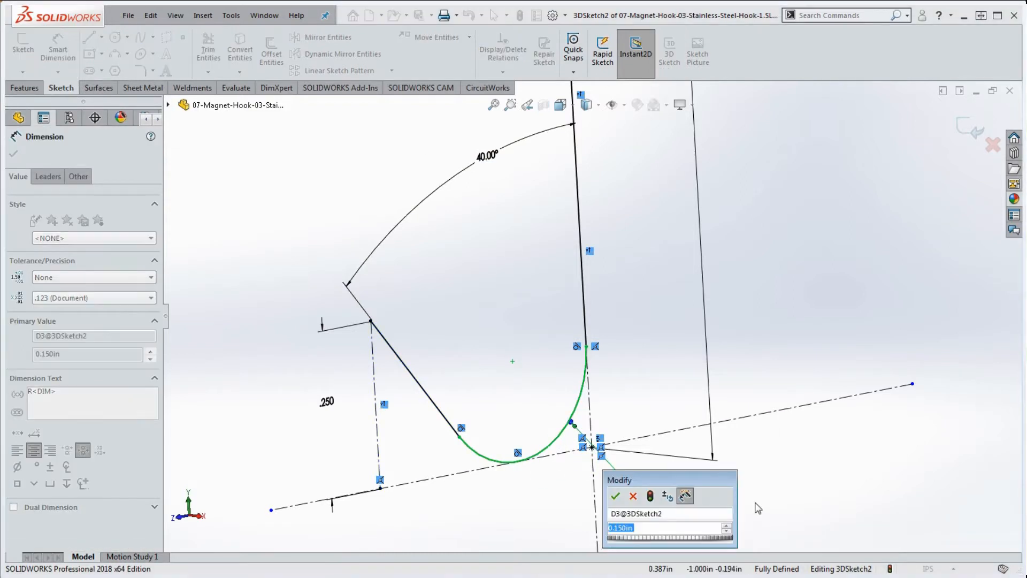
text(.15)
key(Return)
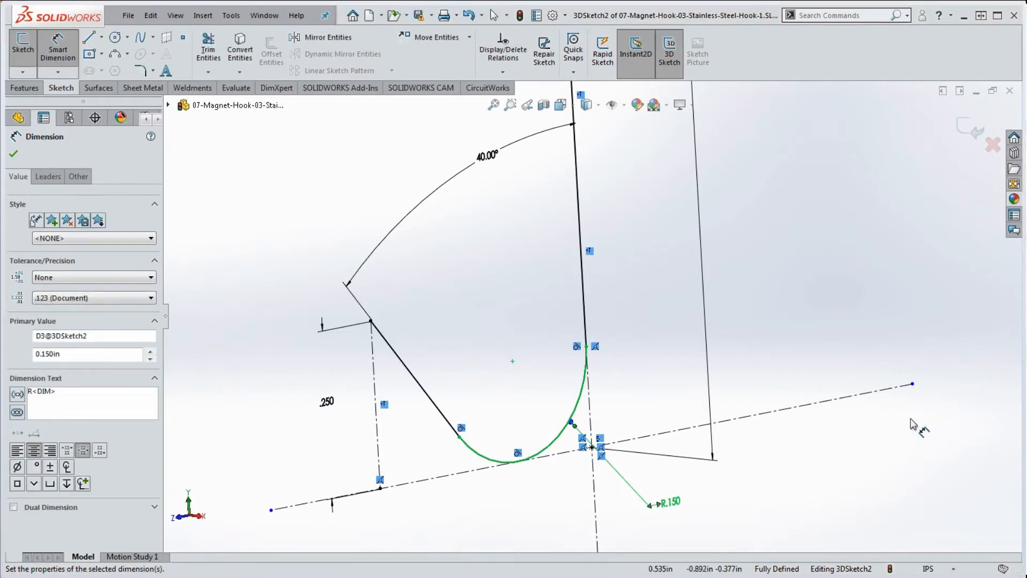
key(Escape)
Compare the lower hook sketch with the reference image in Snipping Tool, checking the shape and dimensions of the upper hook
scroll(805, 415, up, 5)
scroll(596, 288, down, 4)
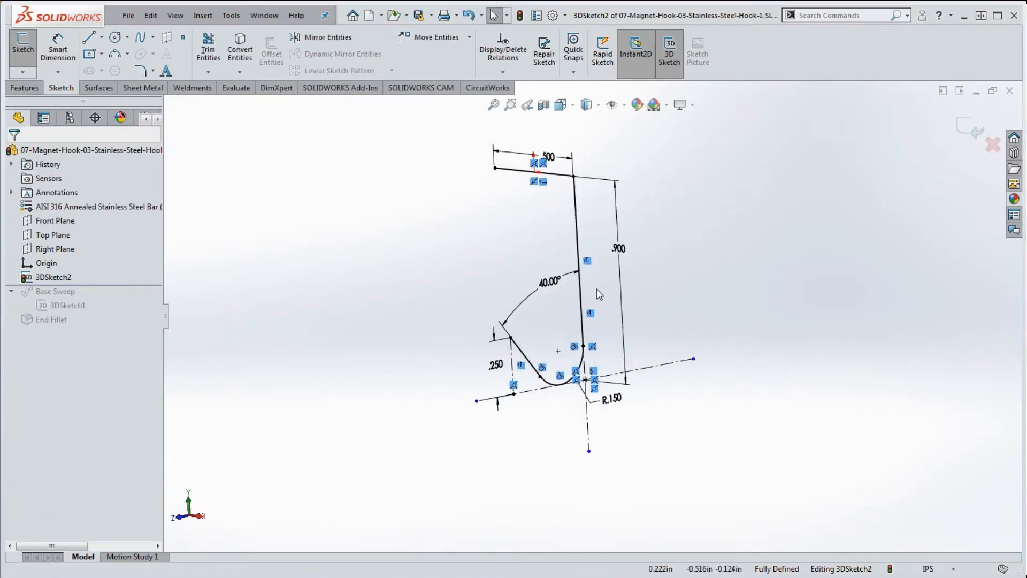
scroll(586, 305, up, 3)
scroll(557, 182, down, 3)
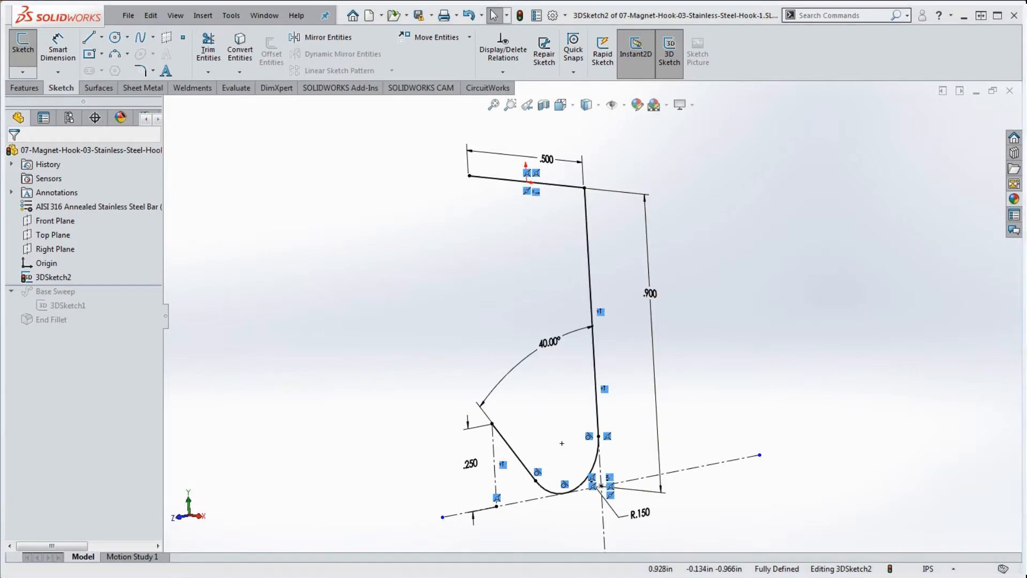
mouse_move(1026, 107)
mouse_down()
mouse_move(754, 104)
mouse_move(511, 21)
mouse_up()
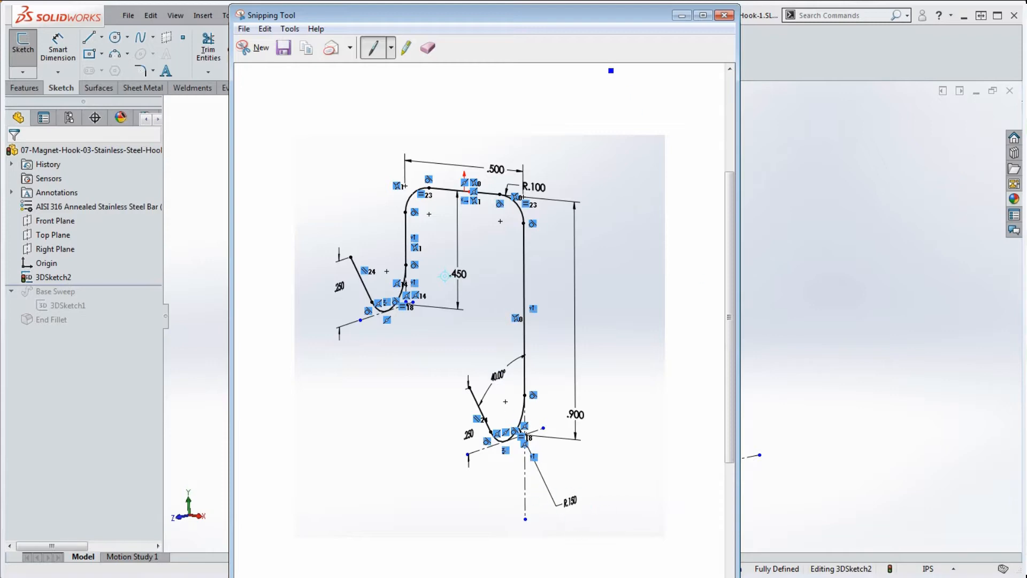
drag(575, 20, 1026, 32)
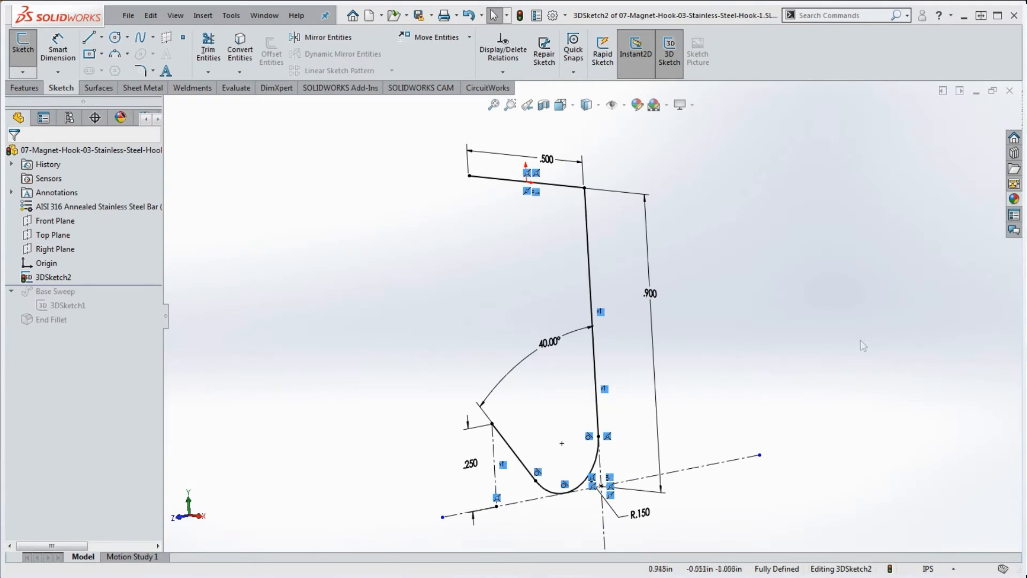
drag(1026, 18, 542, 16)
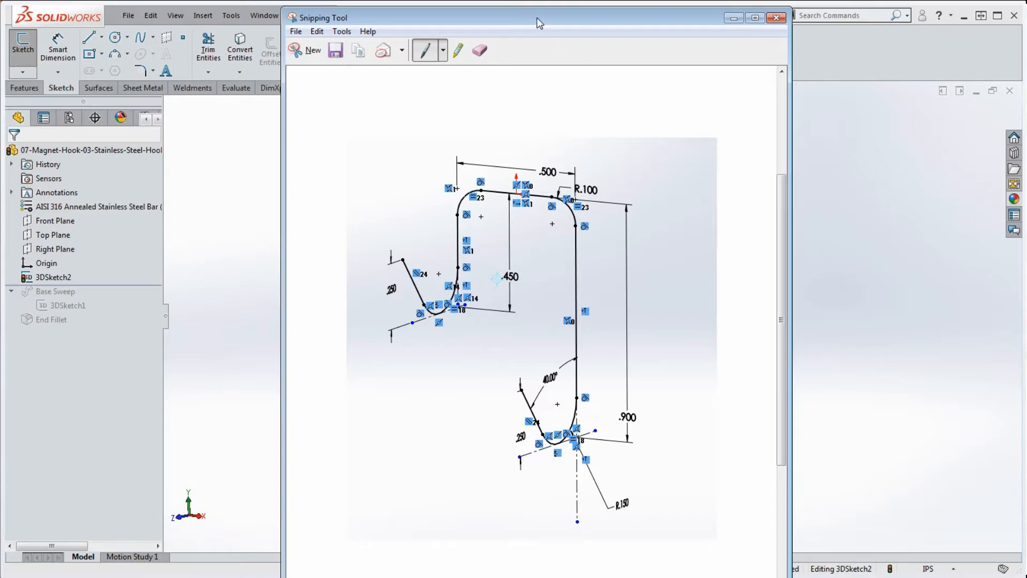
drag(539, 20, 1026, 107)
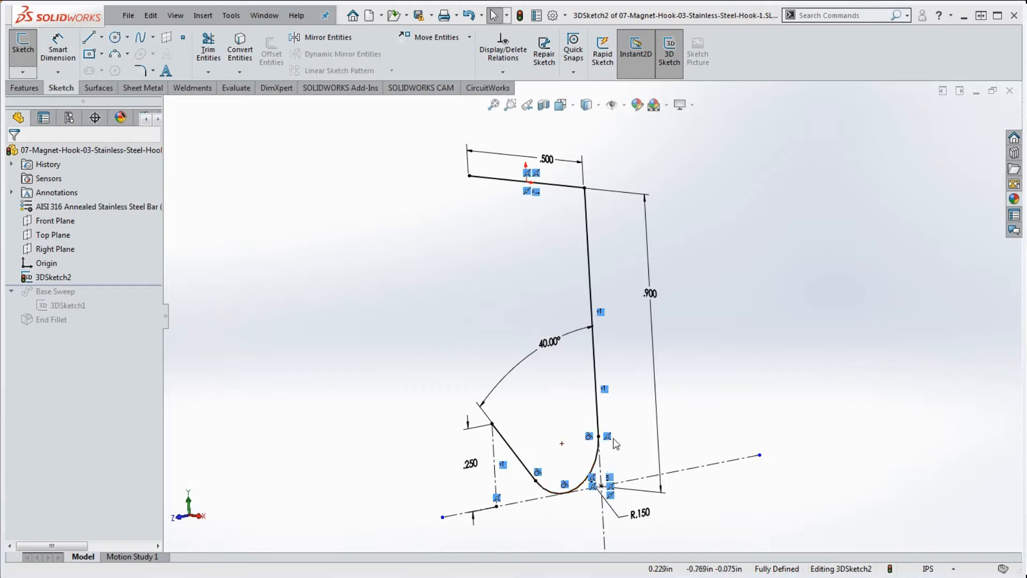
Draw a vertical construction line about 0.54 in long down from the free end of the 0.500 in line
mouse_move(718, 342)
middle_down()
mouse_move(489, 287)
mouse_move(523, 282)
mouse_move(526, 292)
middle_up()
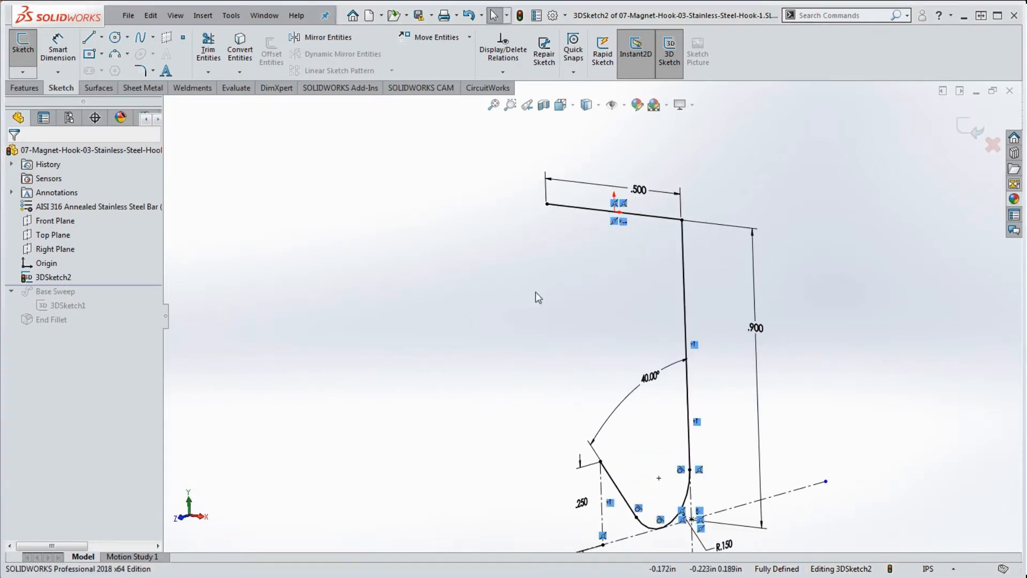
click(101, 38)
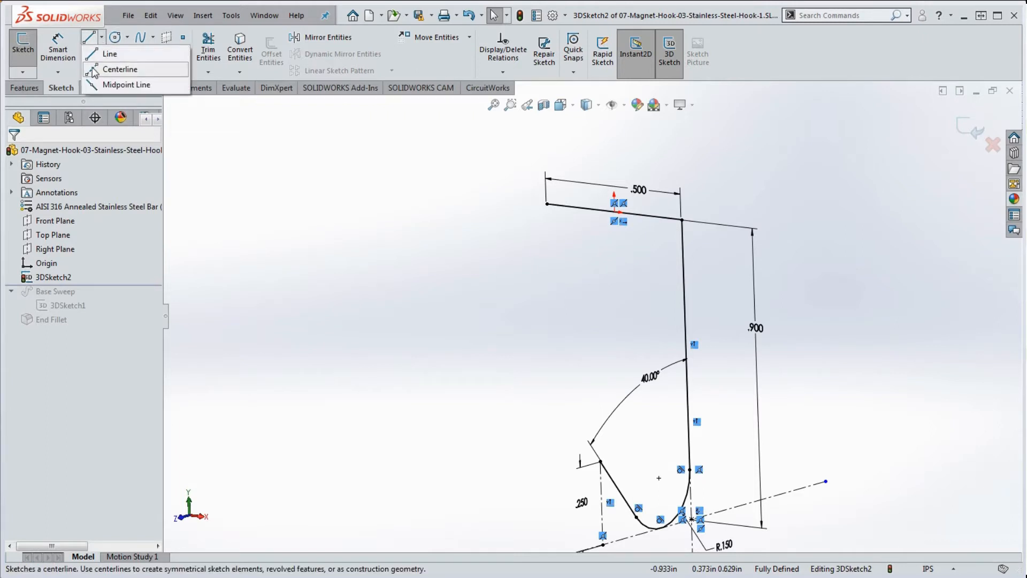
click(120, 69)
click(547, 204)
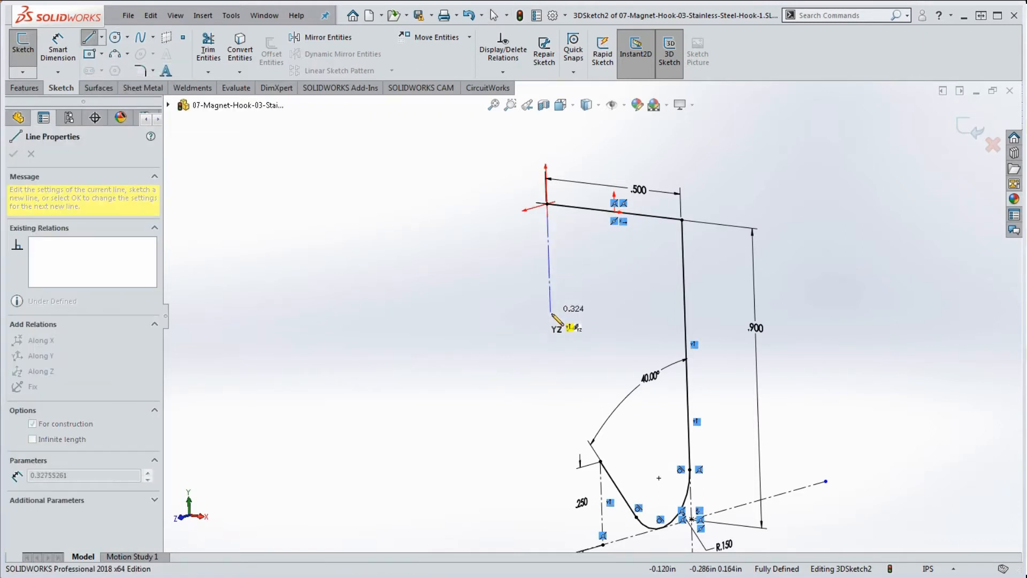
click(552, 385)
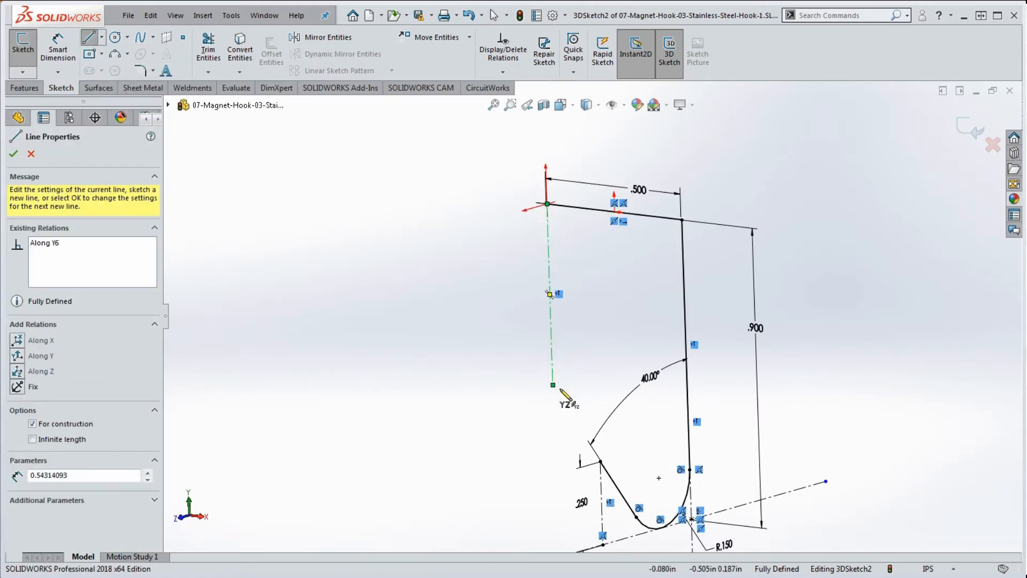
Draw a construction line about 0.60 in long along the Z axis, starting on the vertical construction line
click(551, 333)
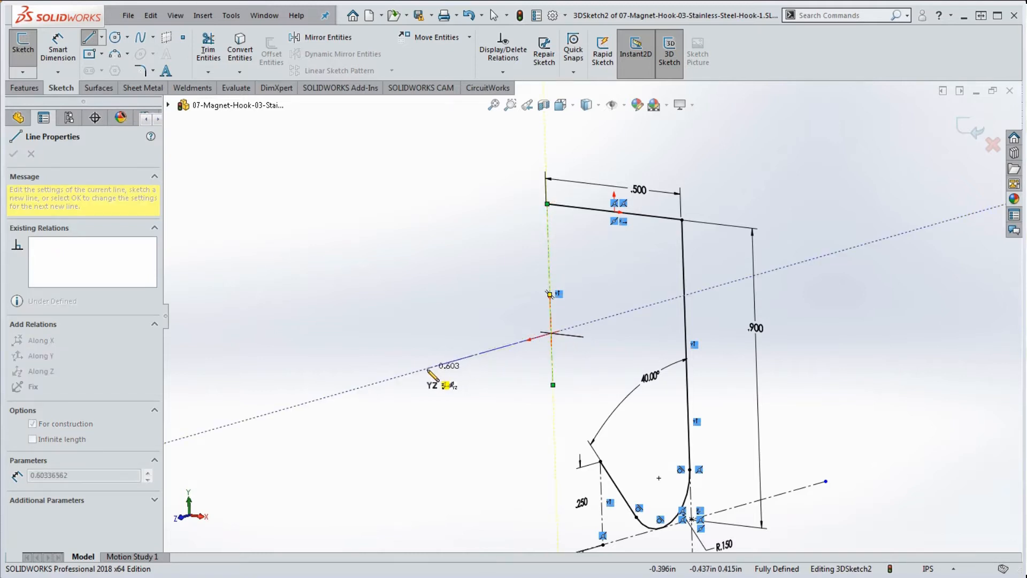
key(Tab)
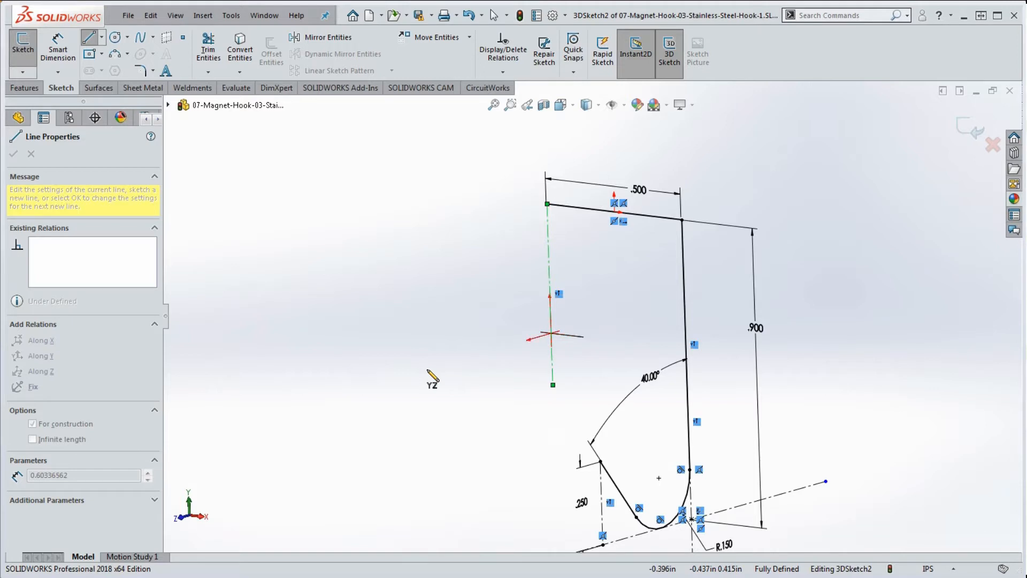
click(428, 369)
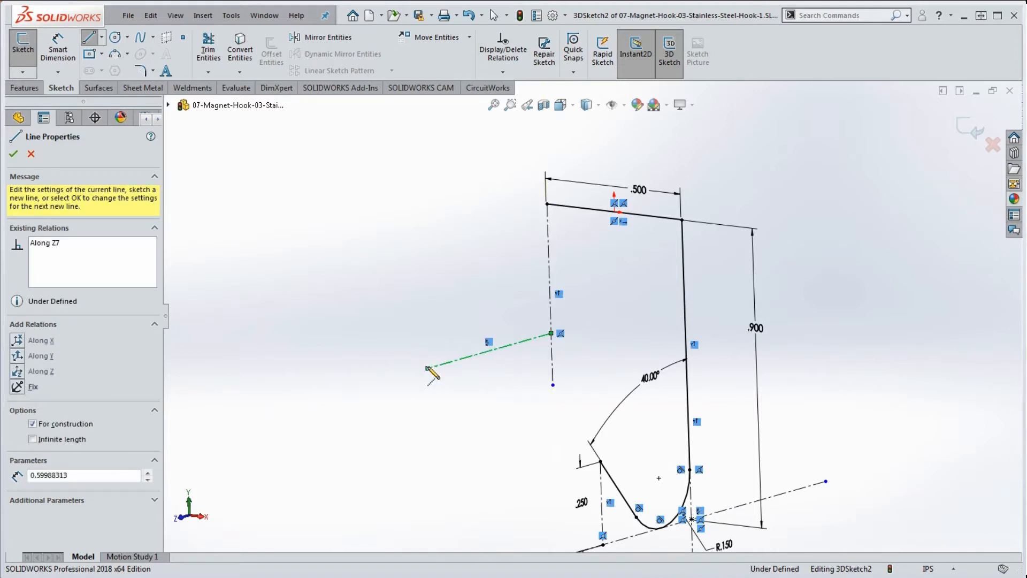
key(Escape)
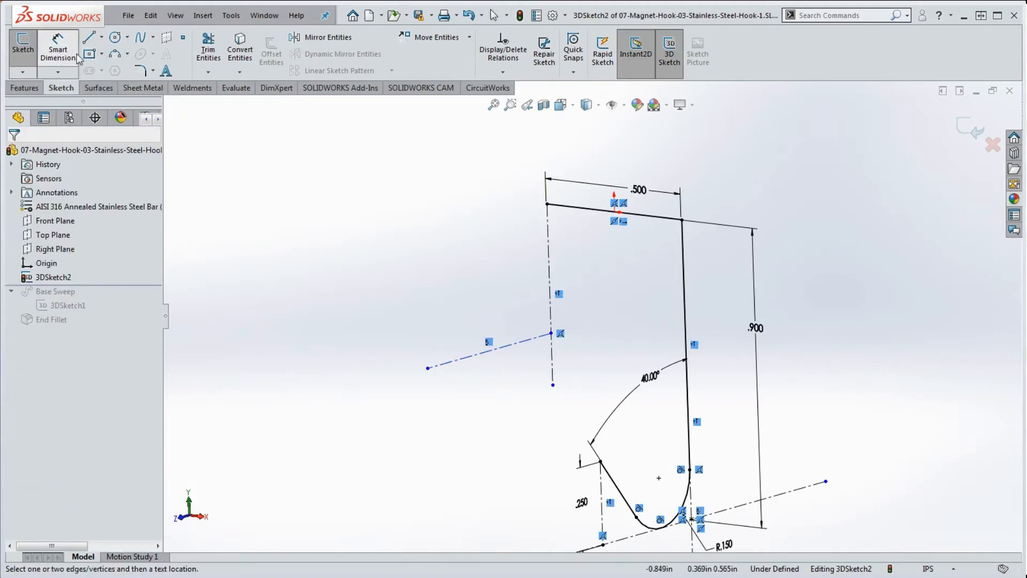
Dimension the start point of the Z-direction construction line 0.45 in below the 0.500 in line
click(58, 49)
click(552, 333)
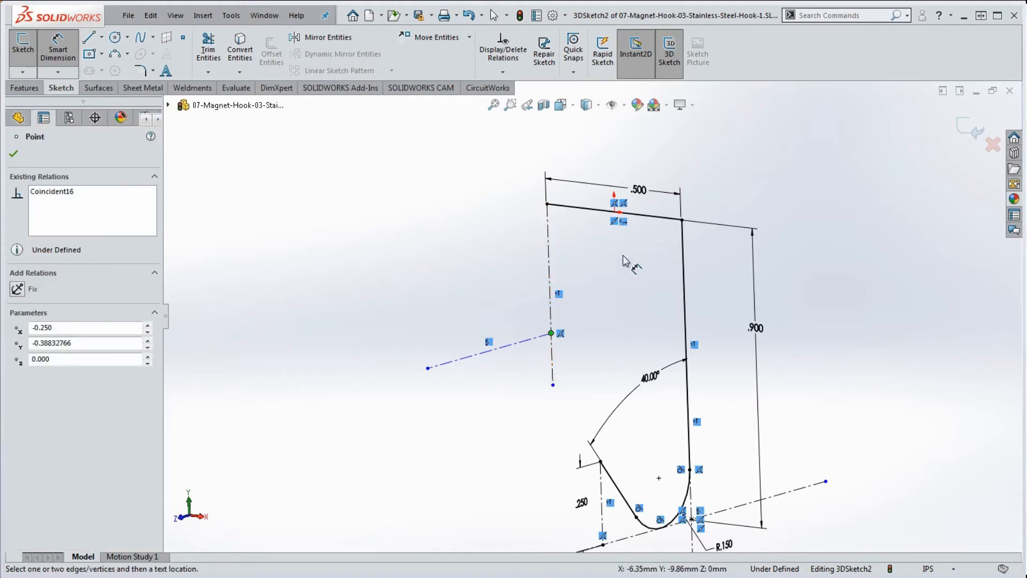
click(598, 211)
click(599, 289)
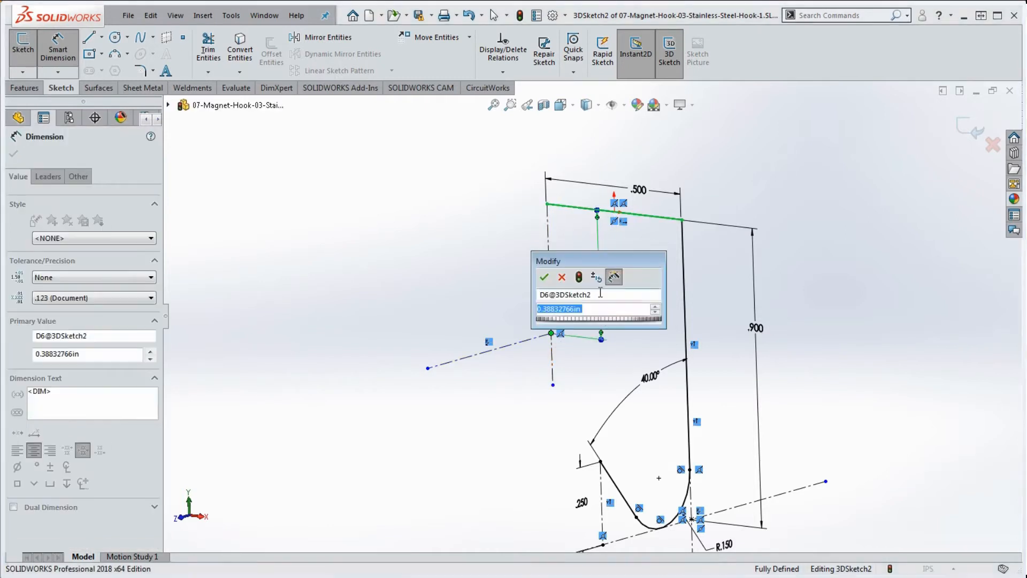
text(.45)
key(Return)
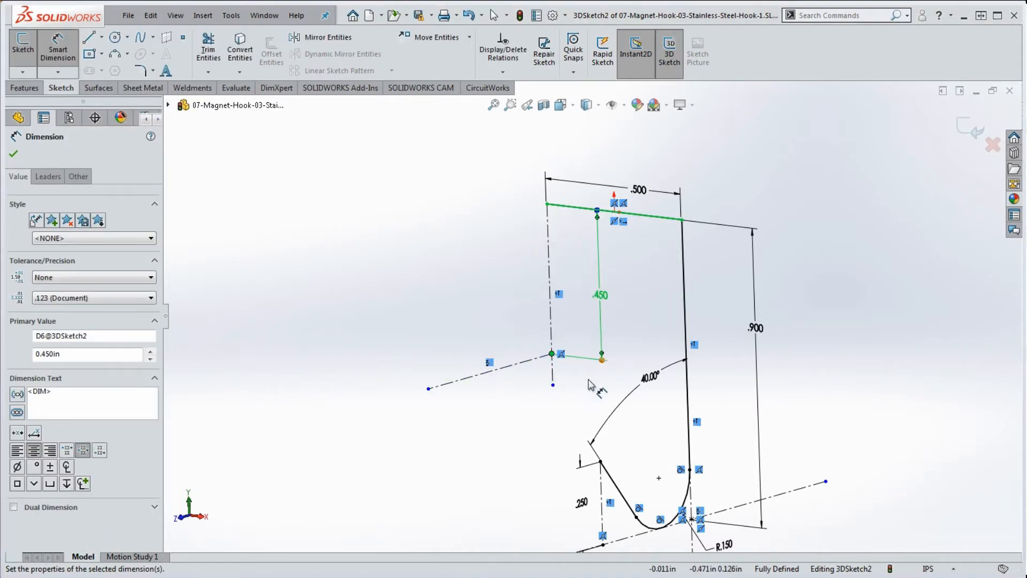
click(566, 405)
mouse_move(571, 390)
middle_down()
mouse_move(631, 360)
mouse_move(682, 394)
mouse_move(663, 419)
mouse_move(658, 413)
middle_up()
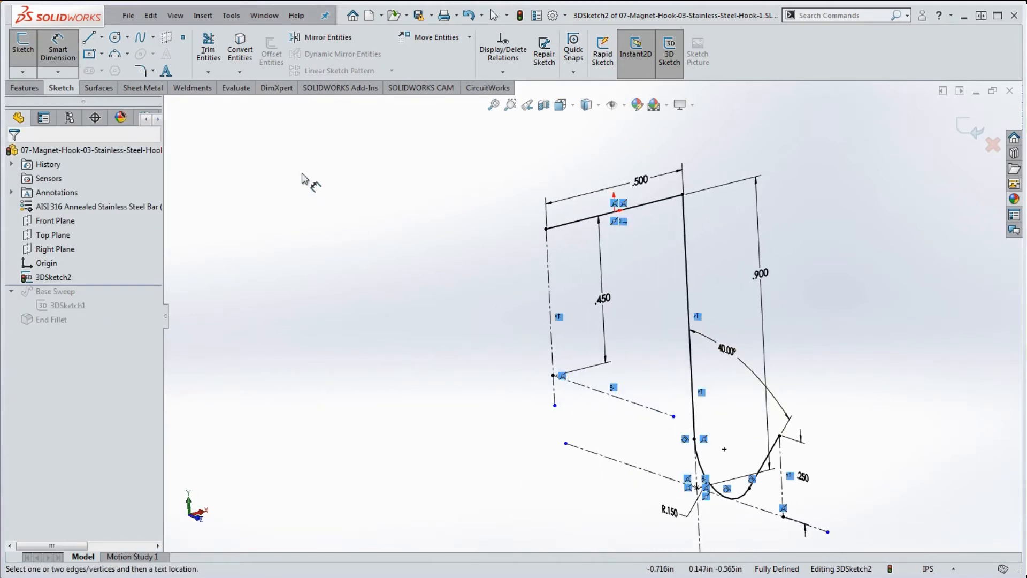
key(Escape)
Sketch a circle of about 0.132 in radius on the YZ plane beside the upper vertical construction line
click(114, 37)
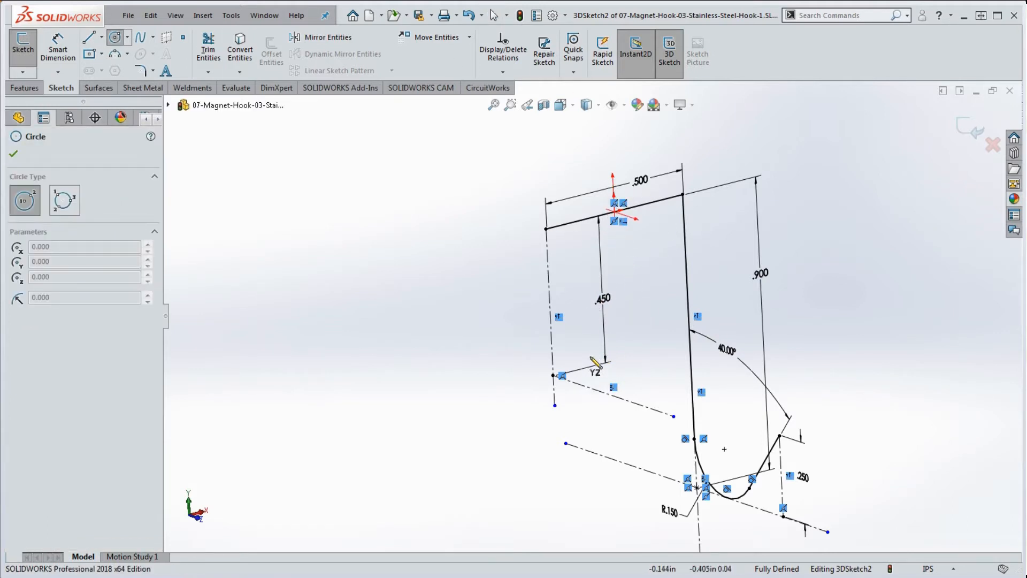
click(589, 343)
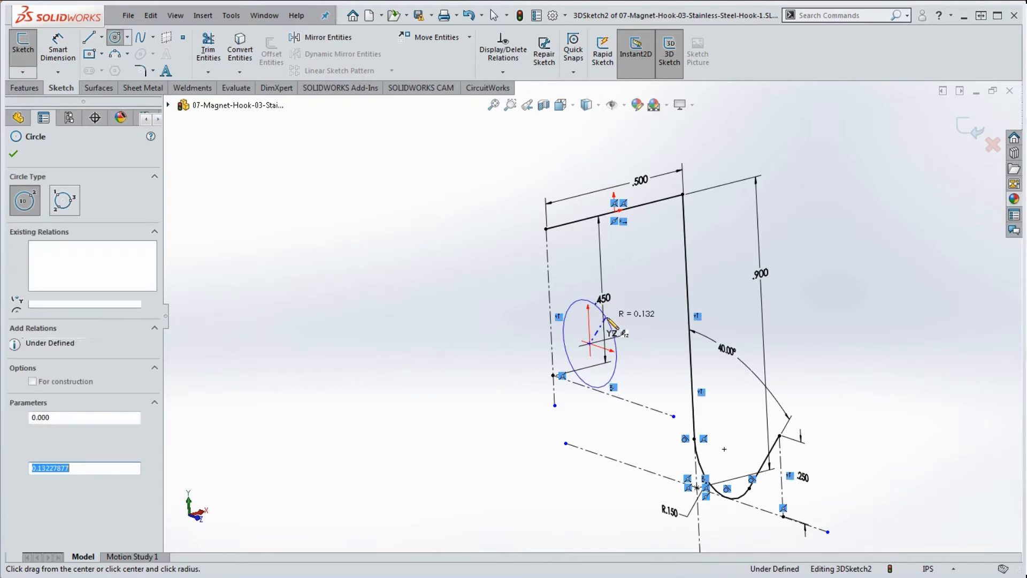
click(611, 322)
key(Escape)
Try to make the circle tangent to the upper vertical construction line, and undo the relation
click(563, 345)
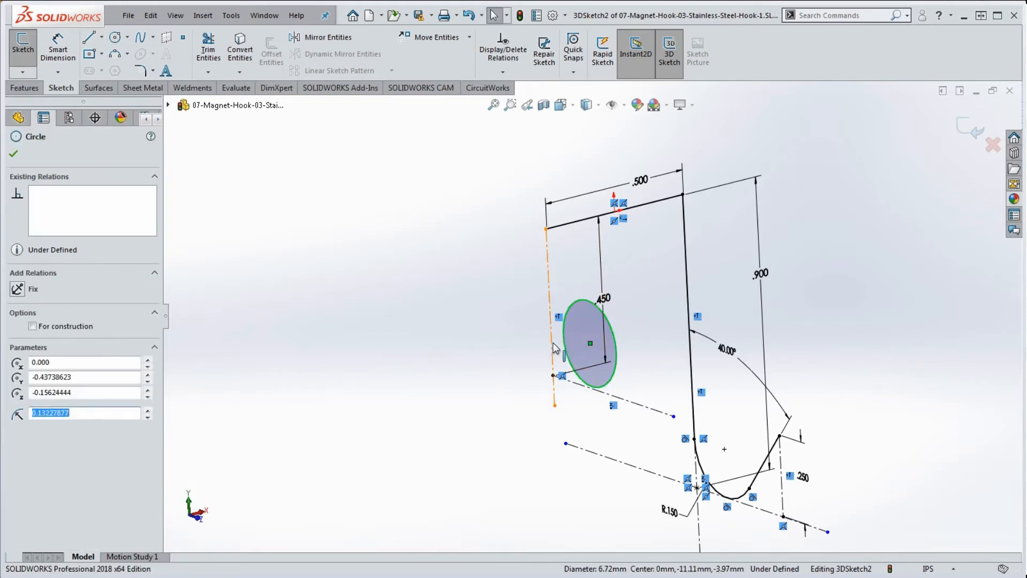
ctrl+click(553, 346)
click(18, 361)
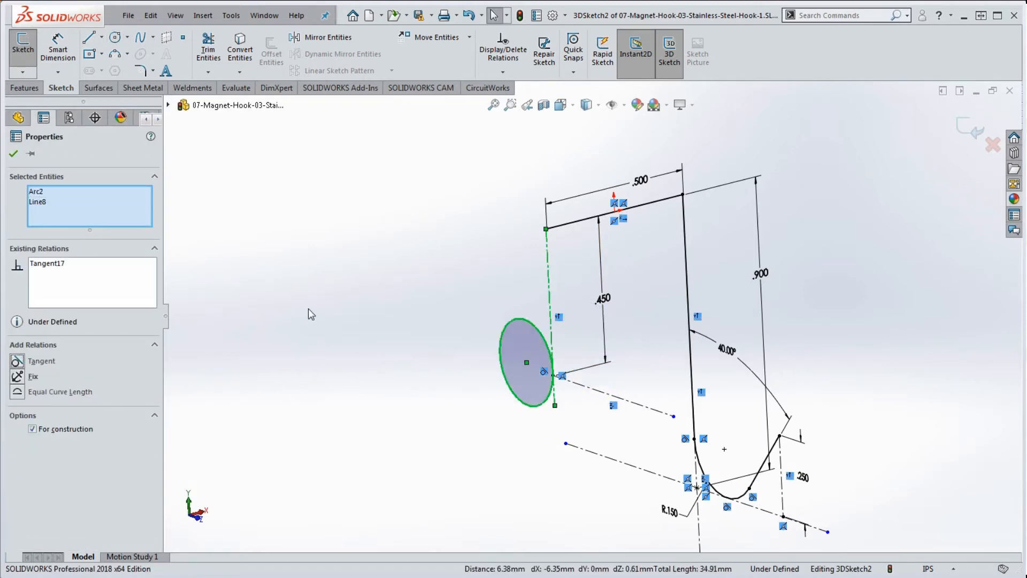
click(334, 304)
key(ctrl+z)
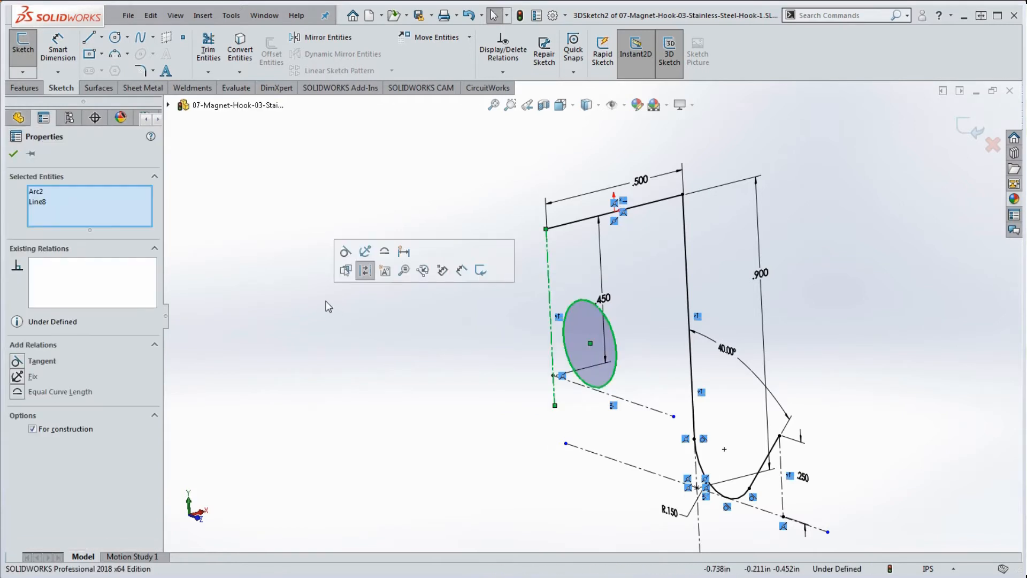
click(301, 346)
Move the circle by its centre across to the hook side of the vertical line, above the Z-direction construction line
middle_drag(462, 450, 535, 426)
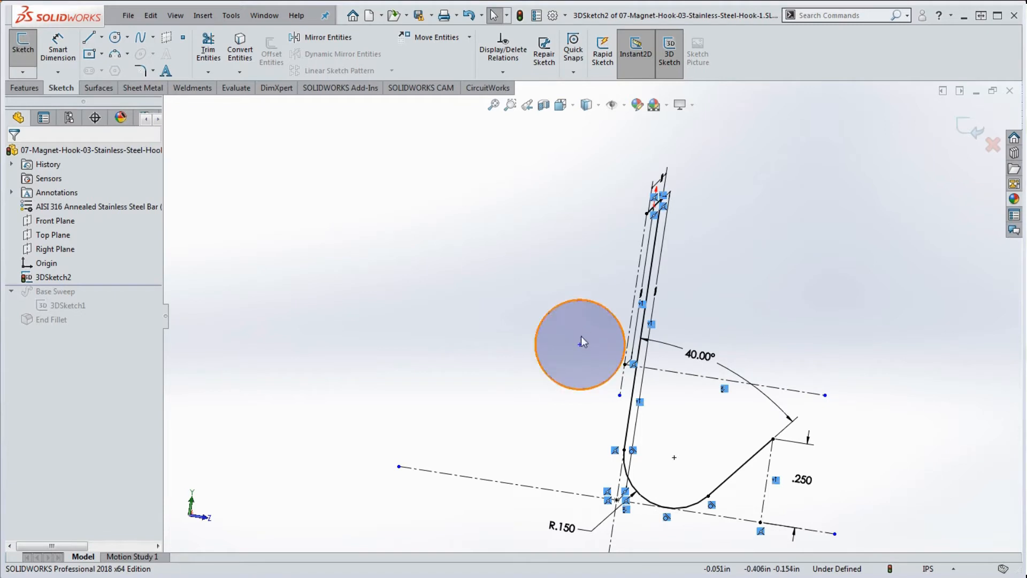
mouse_move(580, 344)
mouse_down()
mouse_move(601, 316)
mouse_move(697, 317)
mouse_up()
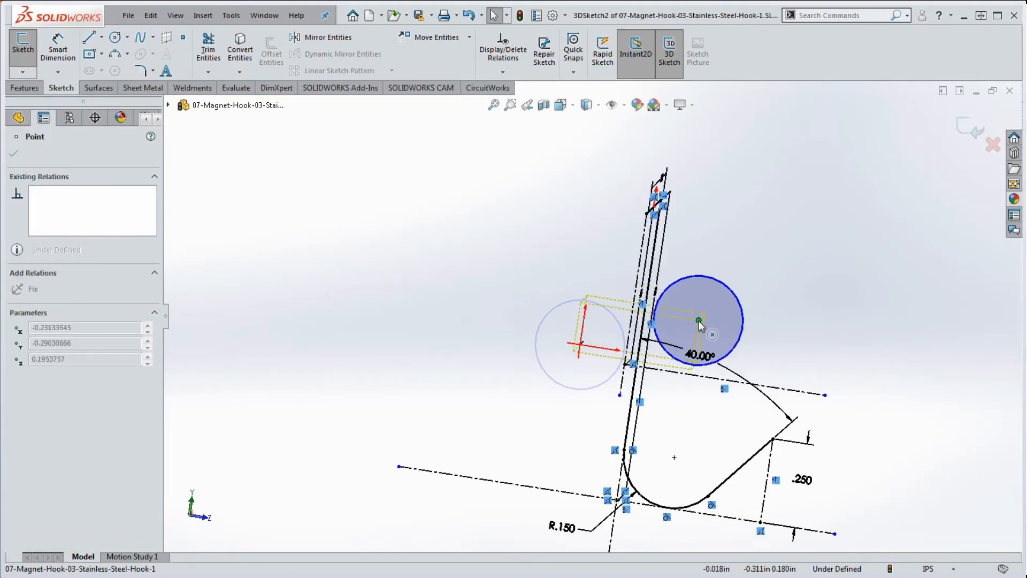
mouse_move(697, 317)
middle_down()
mouse_move(690, 364)
mouse_move(729, 348)
middle_up()
click(567, 386)
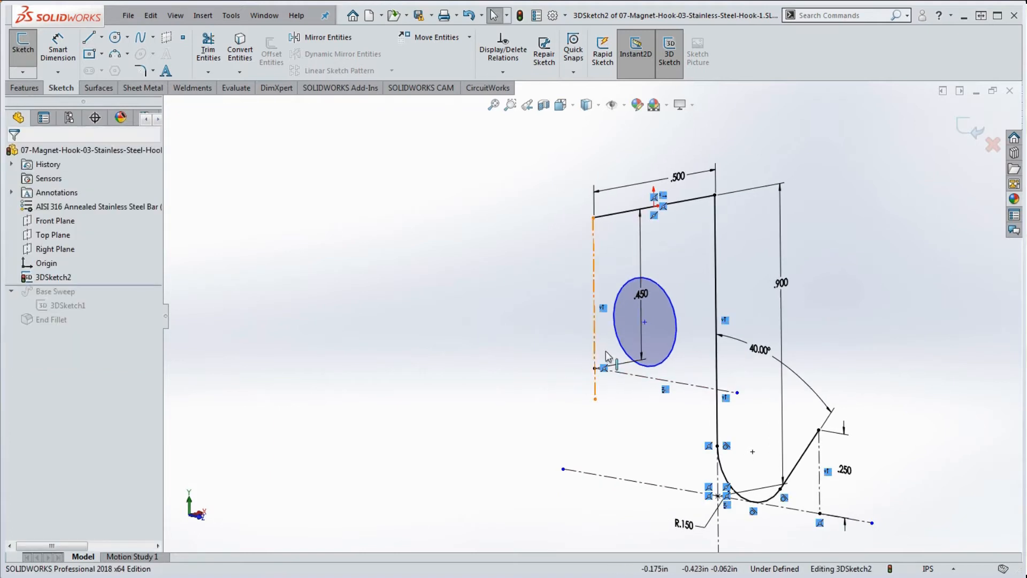
Add a tangent relation between the circle and the upper vertical construction line
scroll(632, 347, down, 5)
click(580, 345)
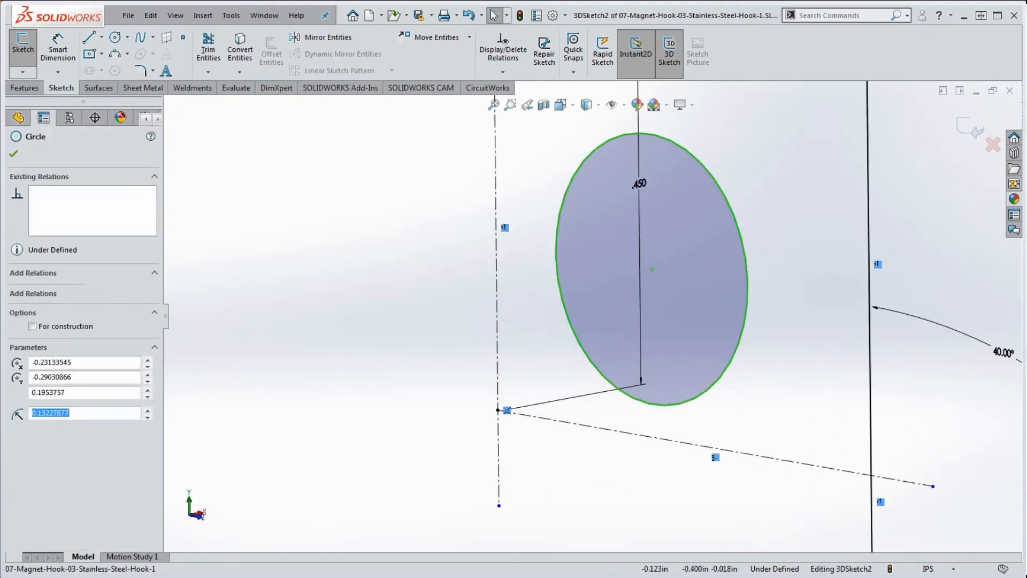
ctrl+click(498, 327)
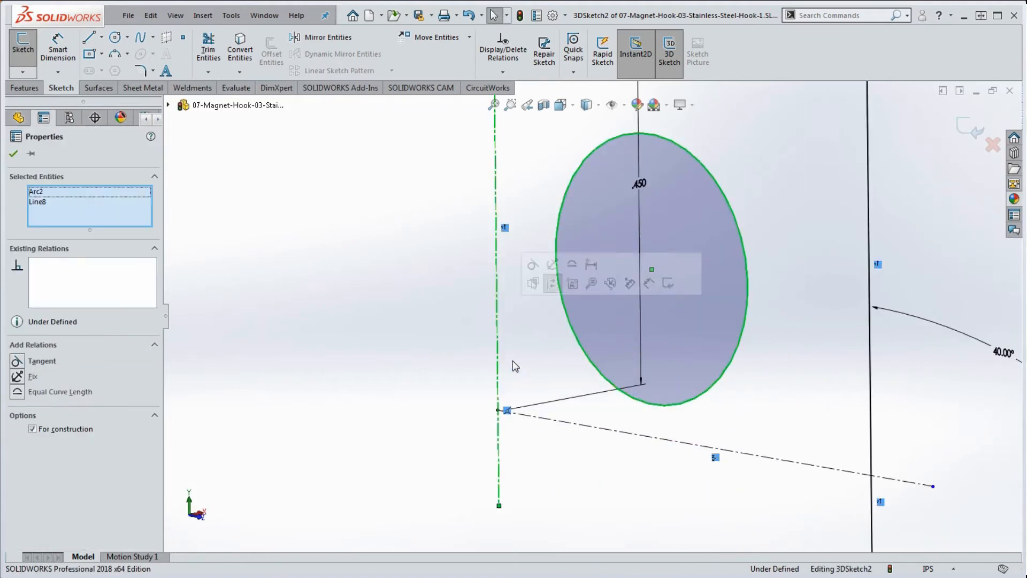
click(19, 363)
click(347, 290)
Add a tangent relation between the circle and the upper Z-direction construction line
click(629, 395)
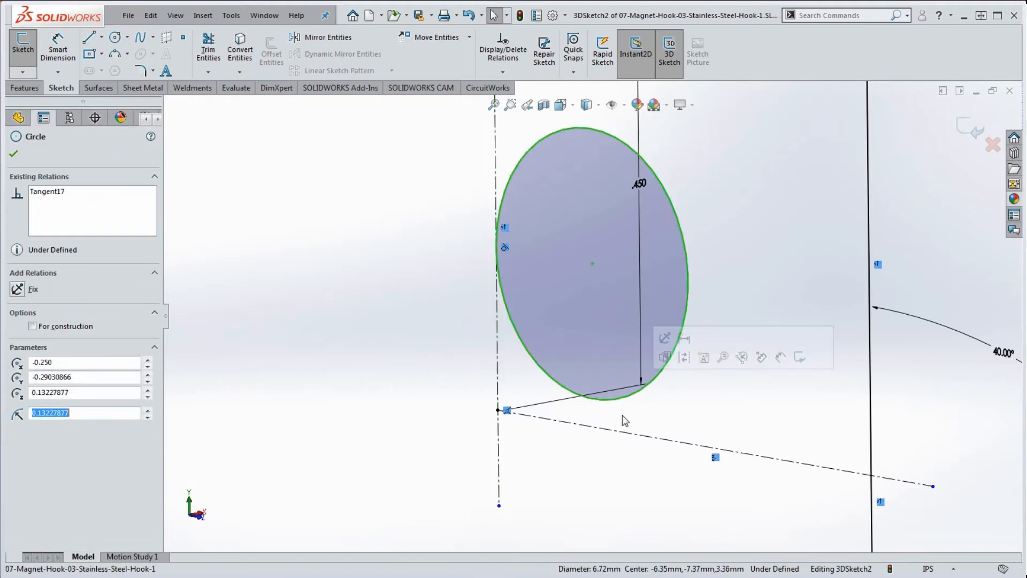
ctrl+click(616, 429)
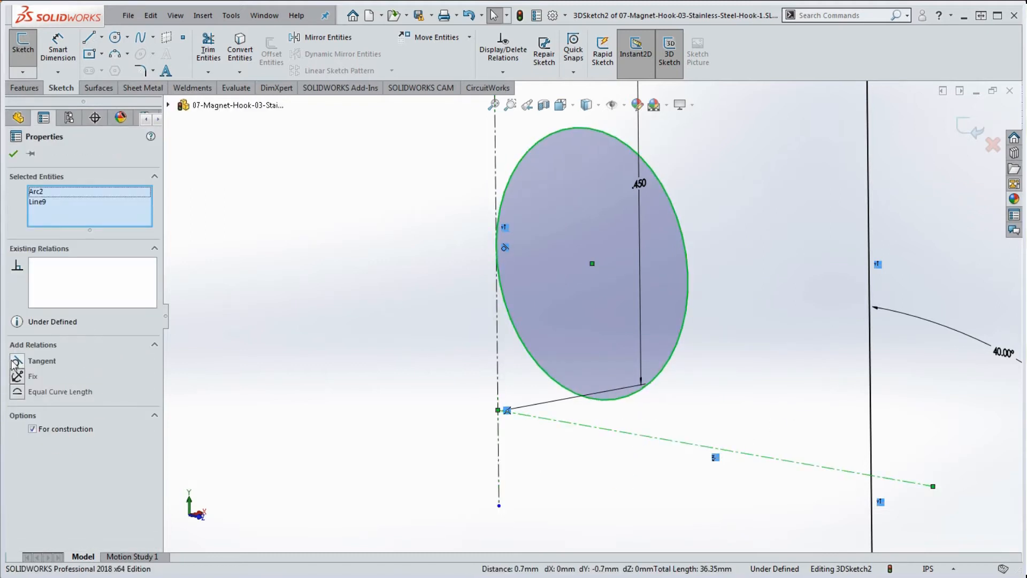
click(16, 363)
click(245, 324)
Make the circle equal in radius to the lower hook's R.150 arc
key(f)
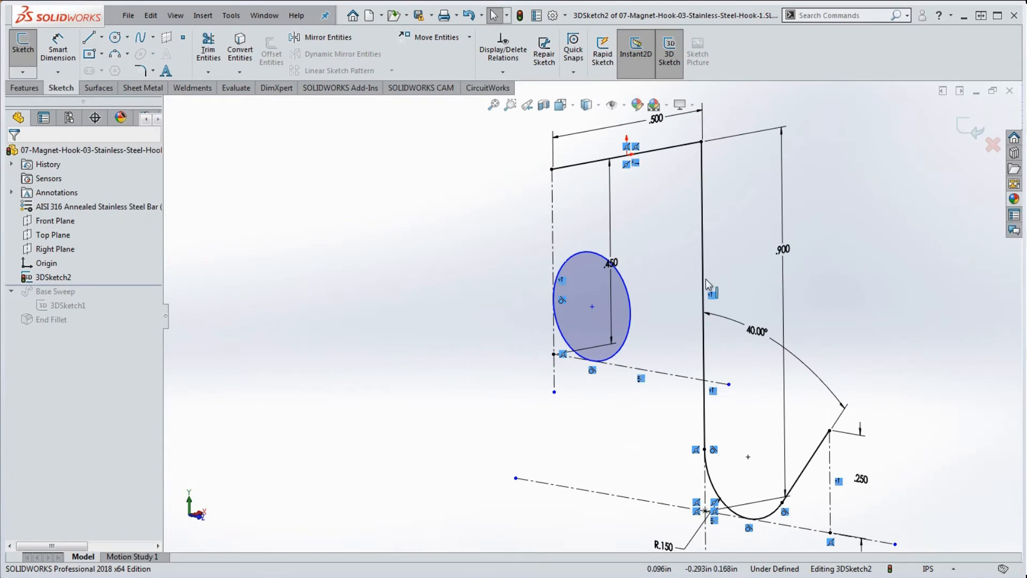
scroll(760, 383, up, 2)
scroll(606, 395, down, 2)
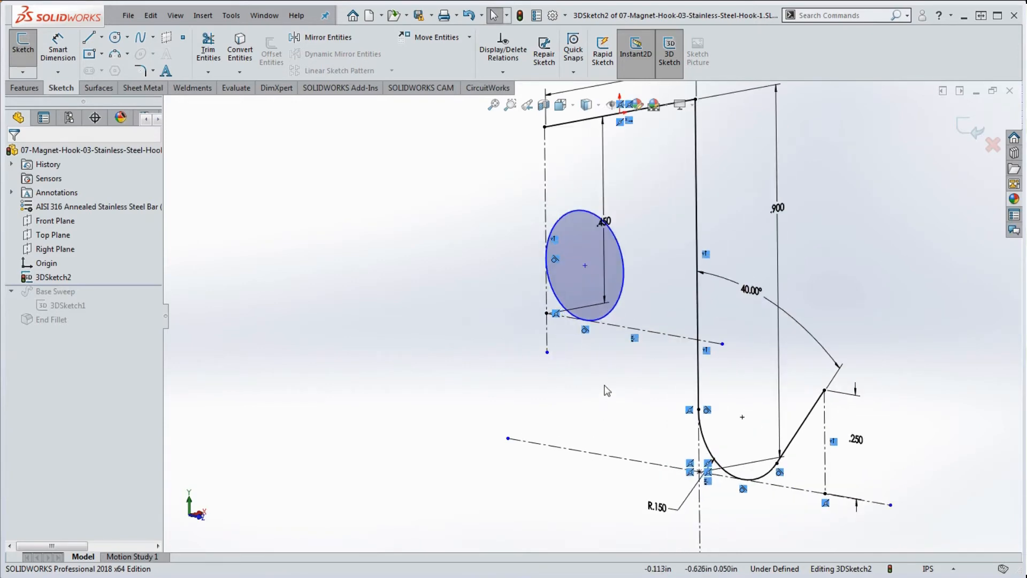
click(619, 293)
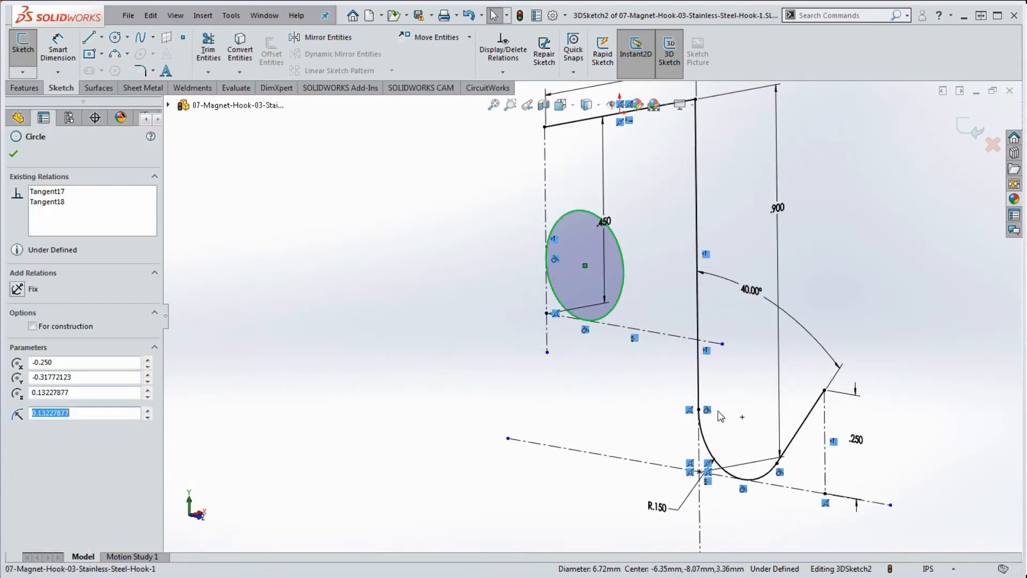
click(714, 451)
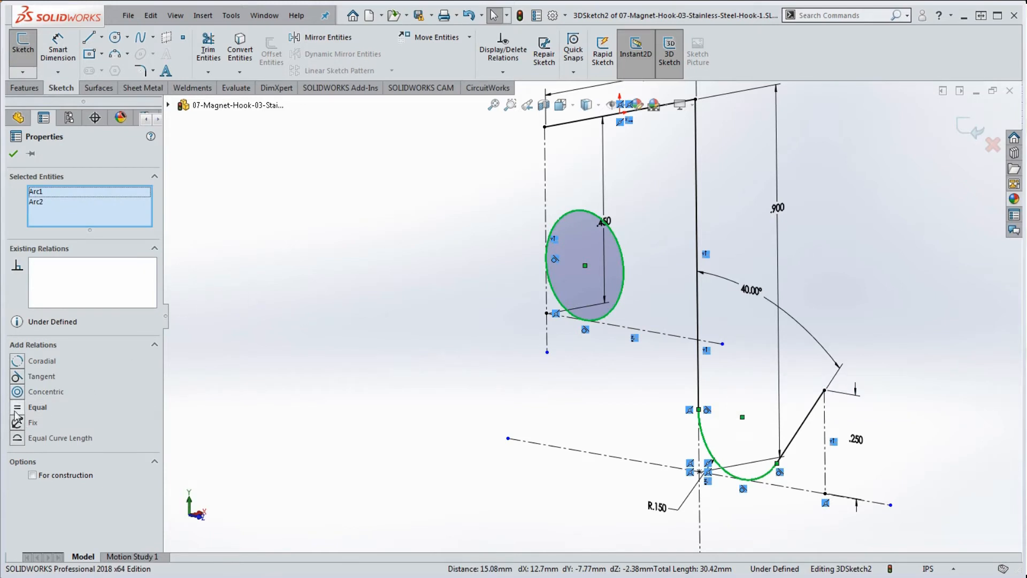
click(17, 412)
click(344, 343)
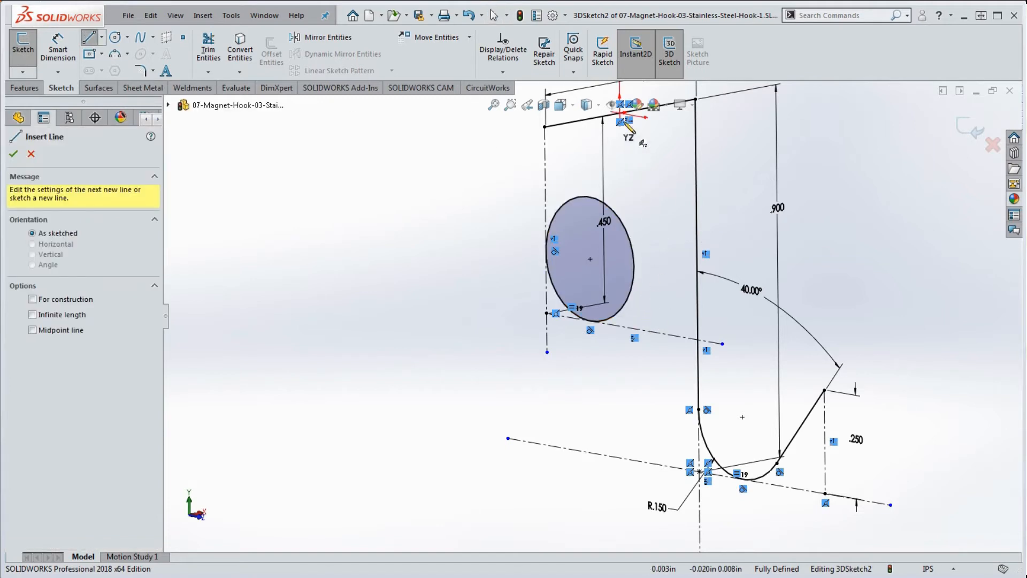
Draw a slanted line about 0.26 in long upward from the circle's outer lower edge, tangent to the circle
scroll(658, 262, up, 2)
scroll(634, 309, down, 2)
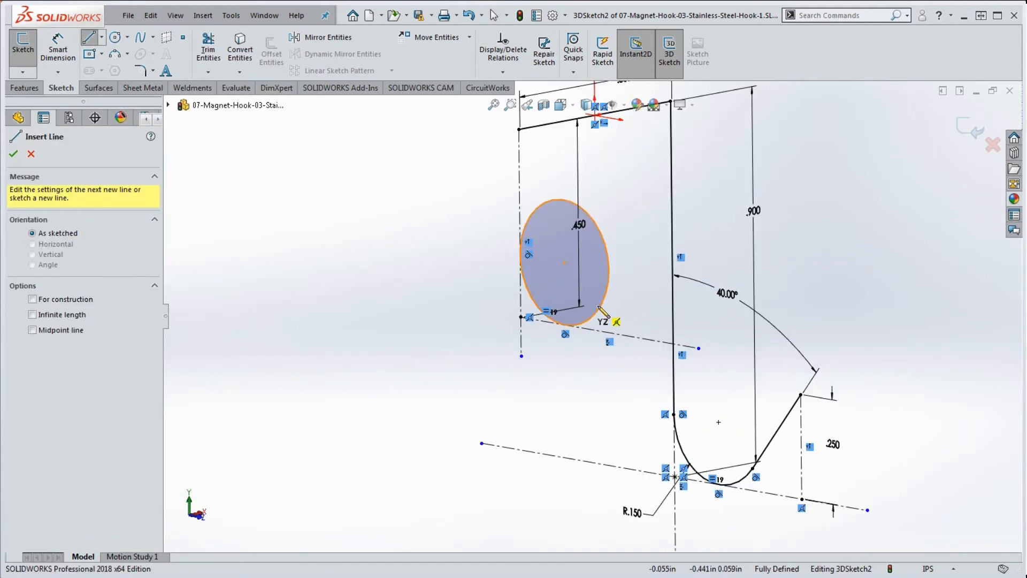
click(600, 307)
click(649, 226)
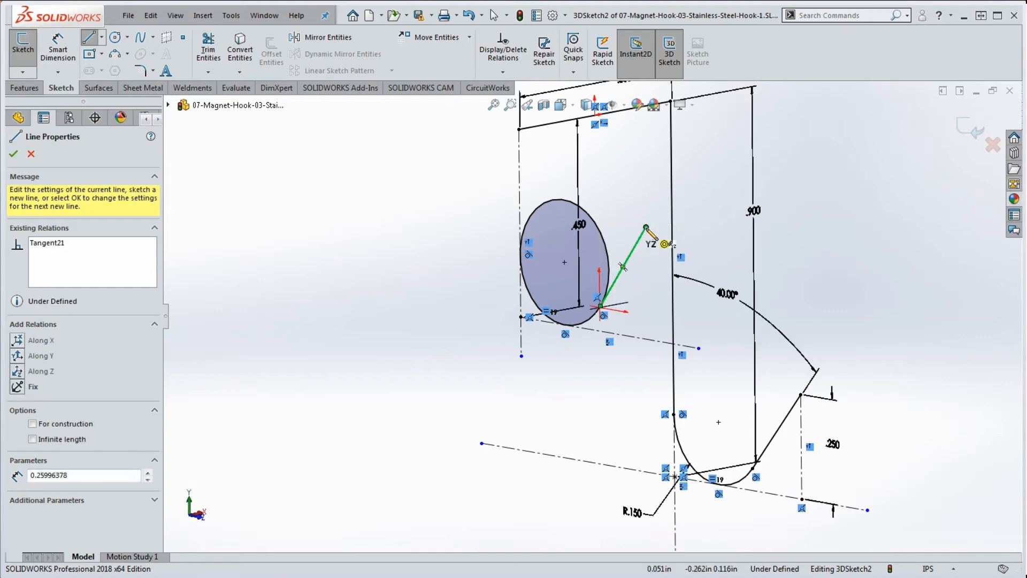
key(Escape)
Dimension the slanted line's free end 0.25 in above the upper Z-direction construction line
middle_drag(631, 311, 637, 316)
scroll(617, 311, down, 3)
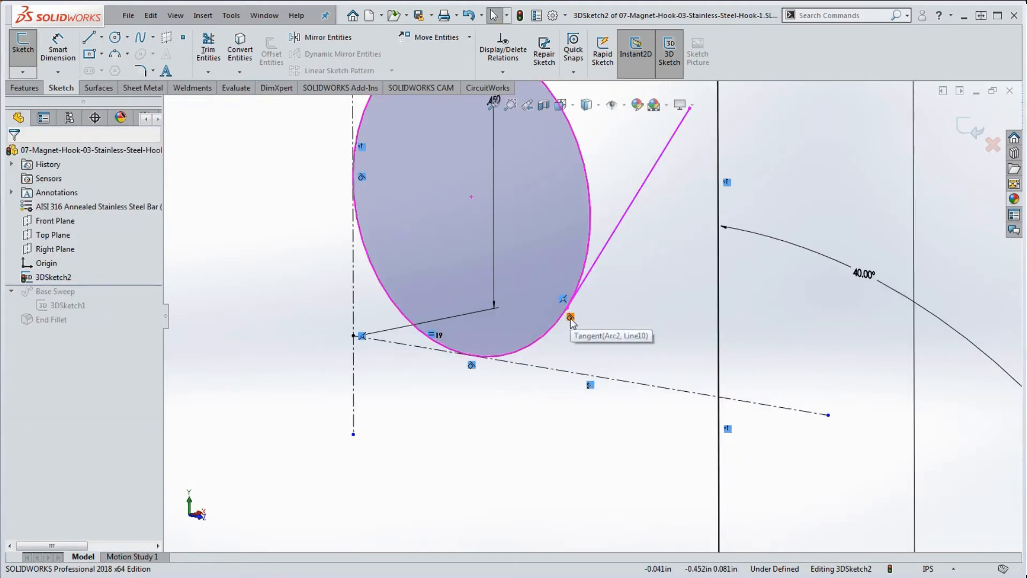
scroll(633, 301, up, 3)
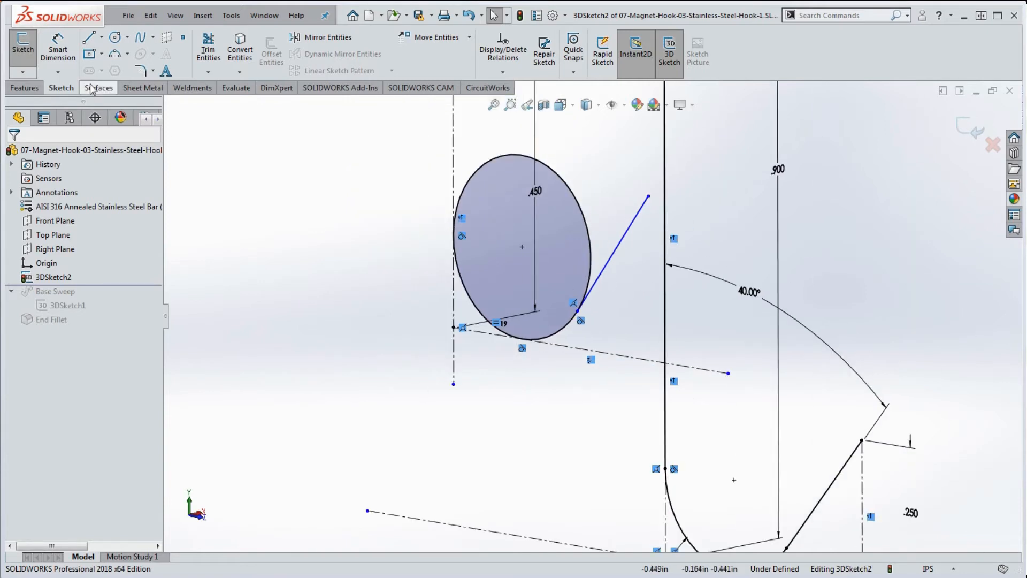
click(58, 49)
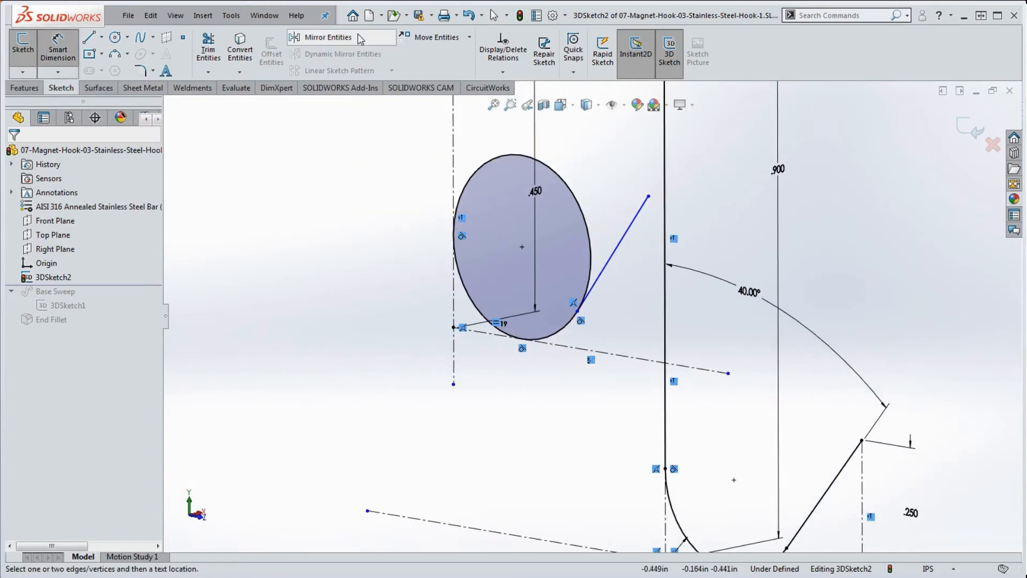
click(649, 197)
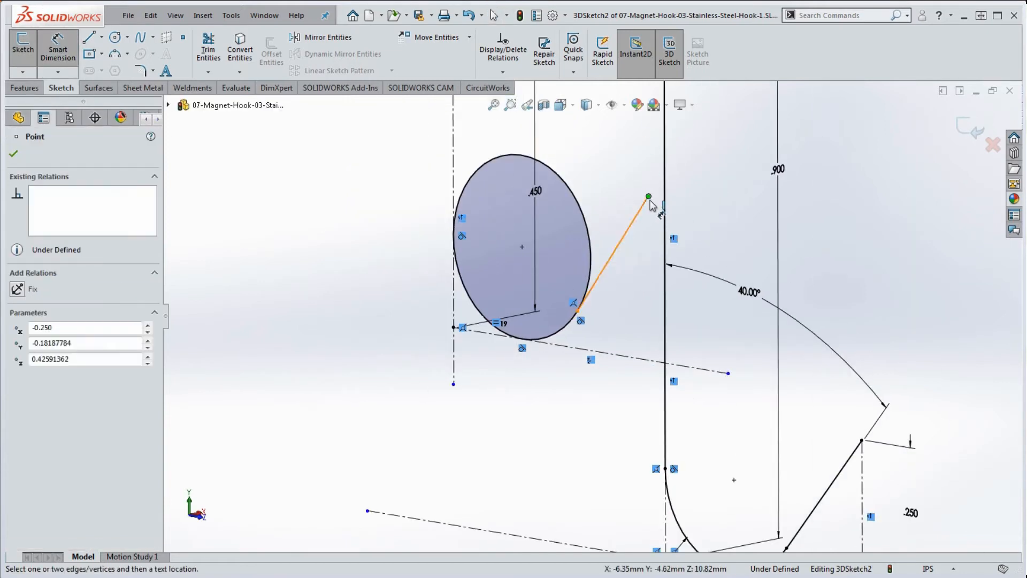
click(649, 360)
click(643, 348)
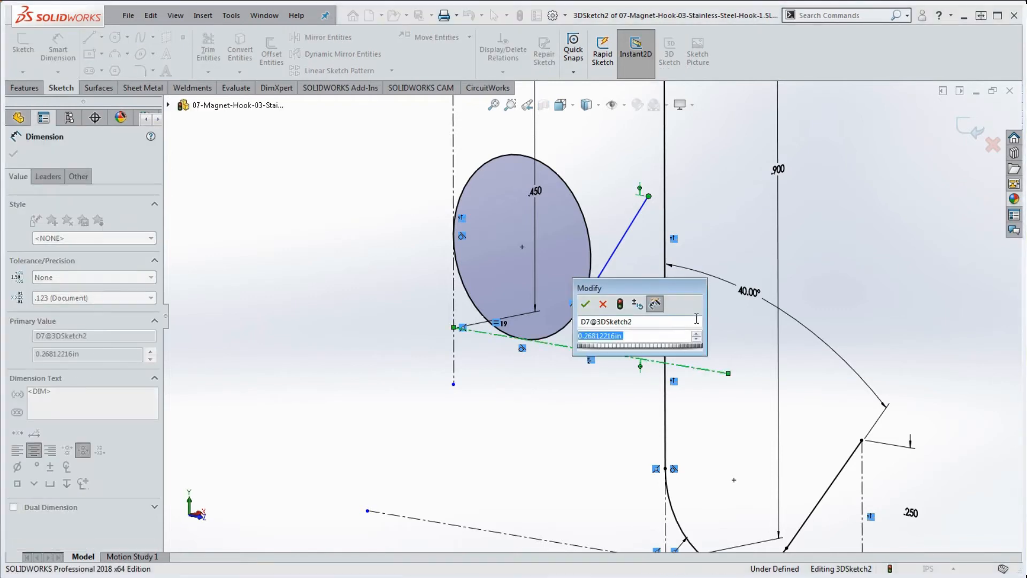
text(.25)
key(Return)
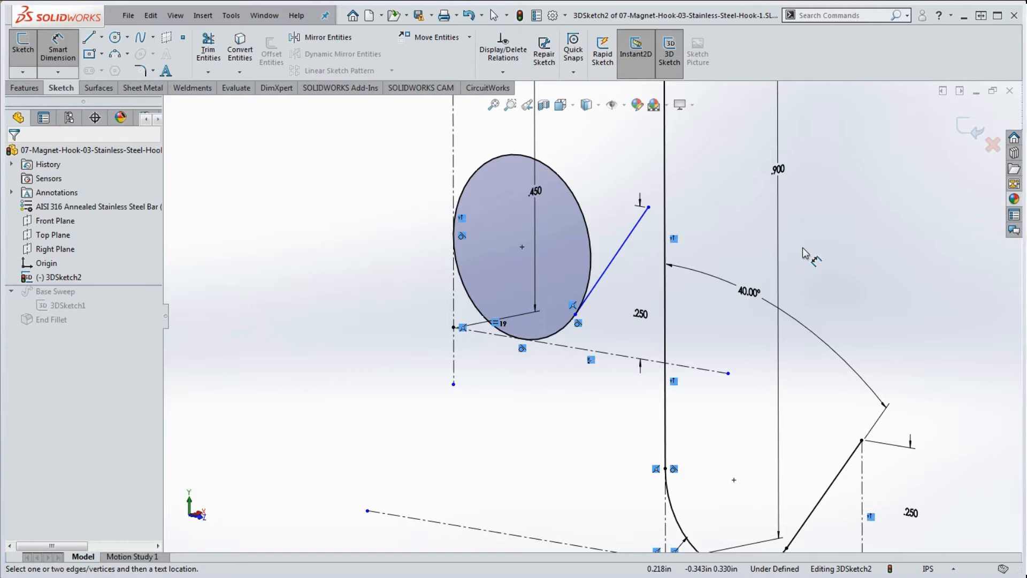
key(Escape)
Move the free end of the slanted line closer to the circle so the line stands steeper
drag(649, 207, 629, 228)
click(859, 232)
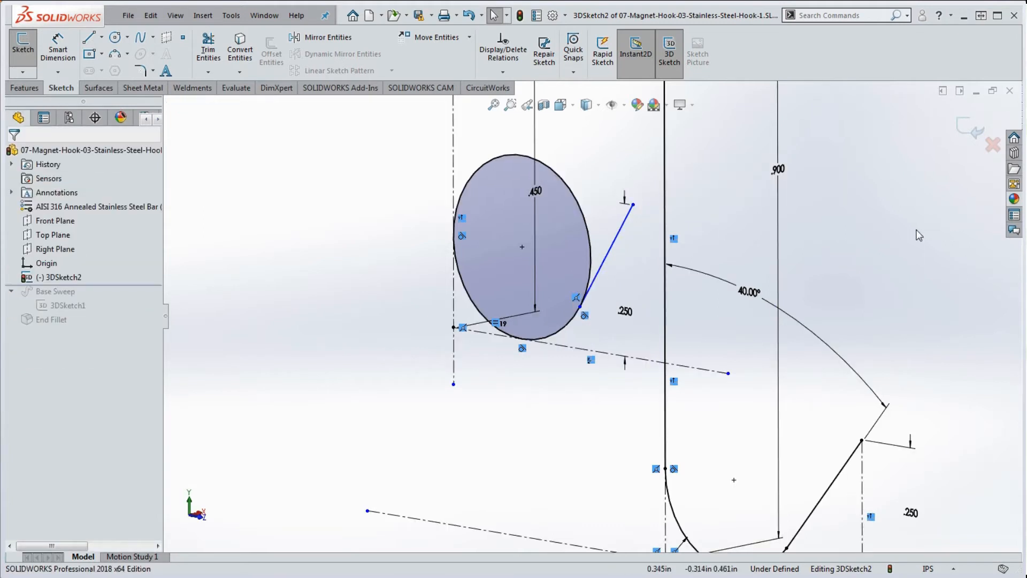
key(z)
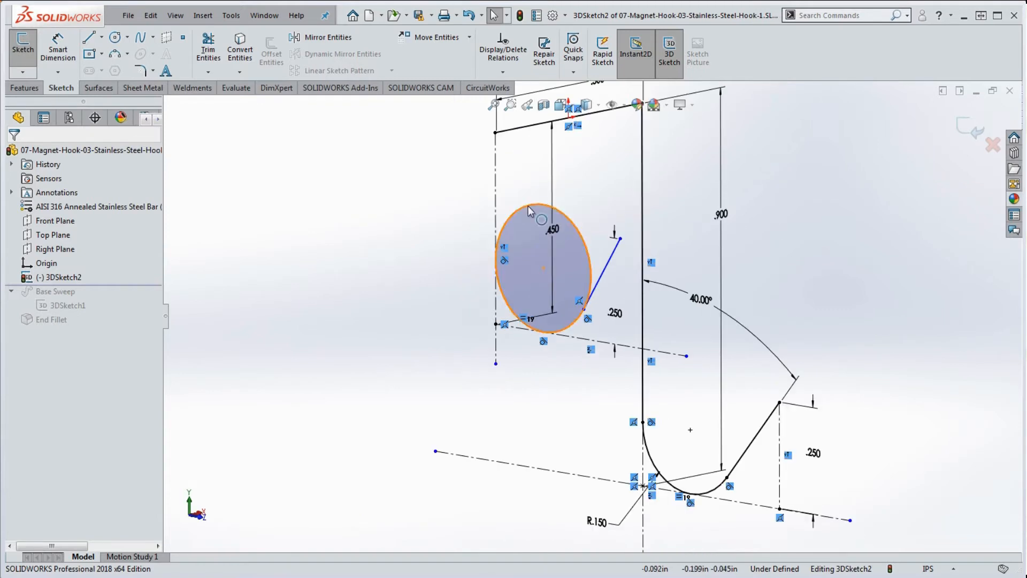
Dimension the angle between the upper hook's slanted line and its vertical construction line at 40 degrees
click(58, 49)
click(602, 274)
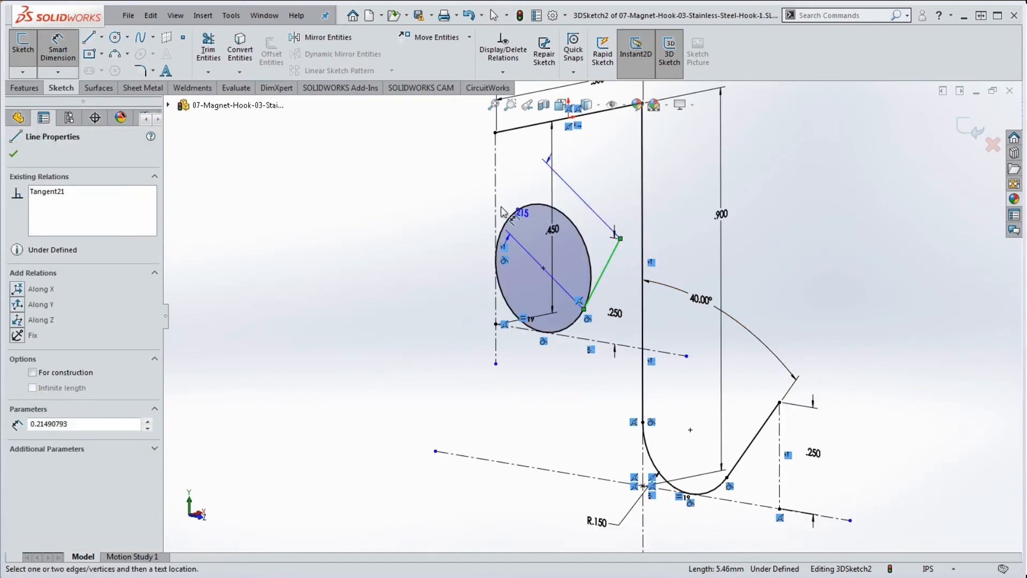
click(496, 198)
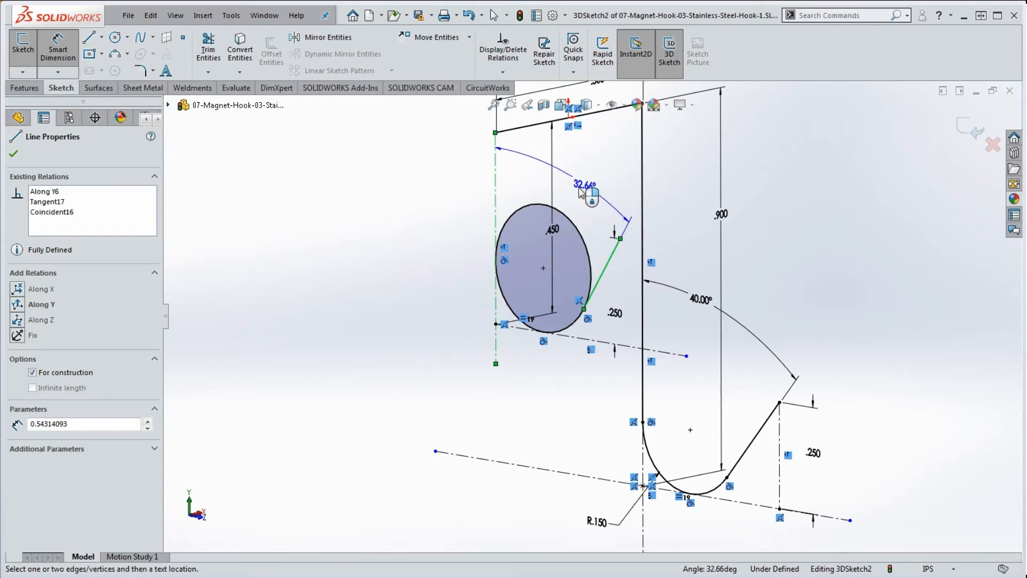
click(567, 182)
text(40)
key(Return)
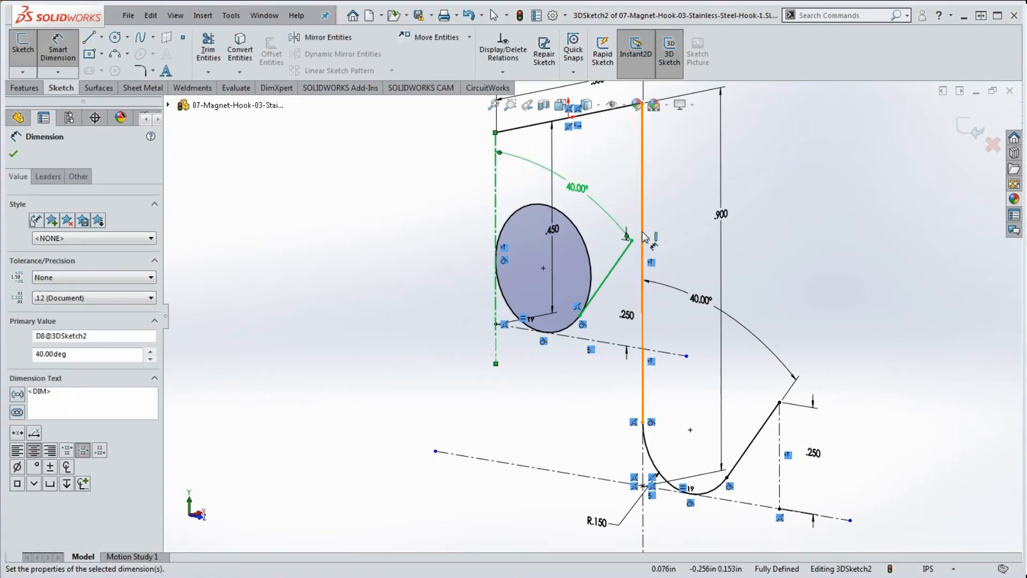
scroll(798, 262, up, 1)
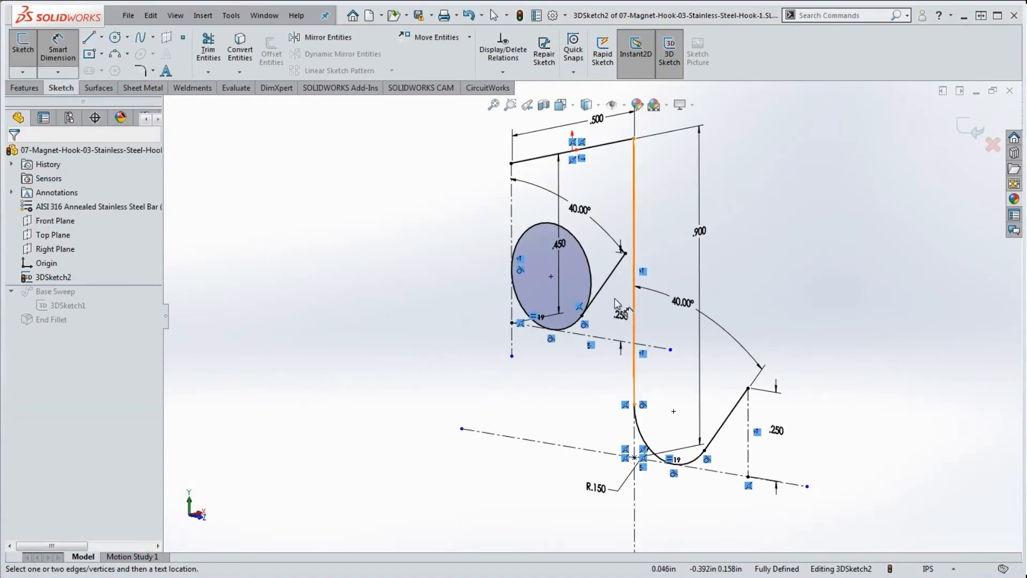
scroll(575, 304, down, 3)
scroll(584, 300, up, 3)
key(Escape)
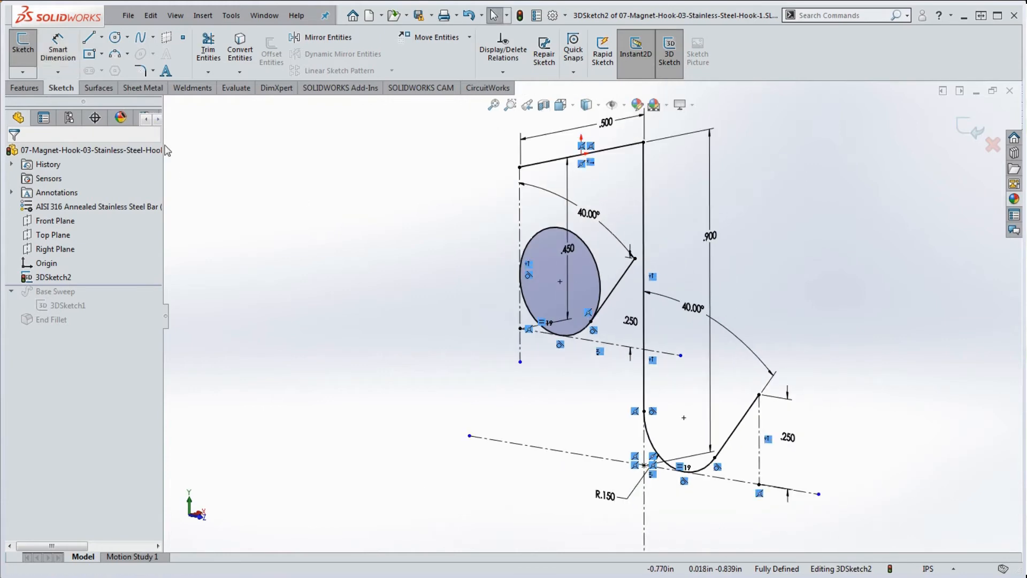
Draw a solid vertical line from the top corner of the upper hook down along the construction line, past the circle's tangent point
click(520, 167)
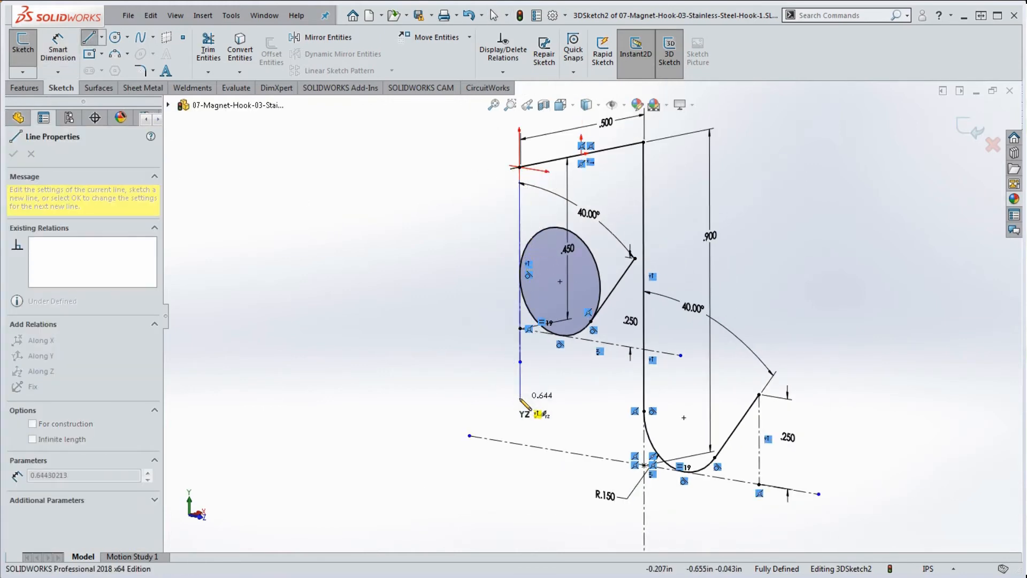
click(521, 316)
key(Escape)
scroll(516, 300, up, 10)
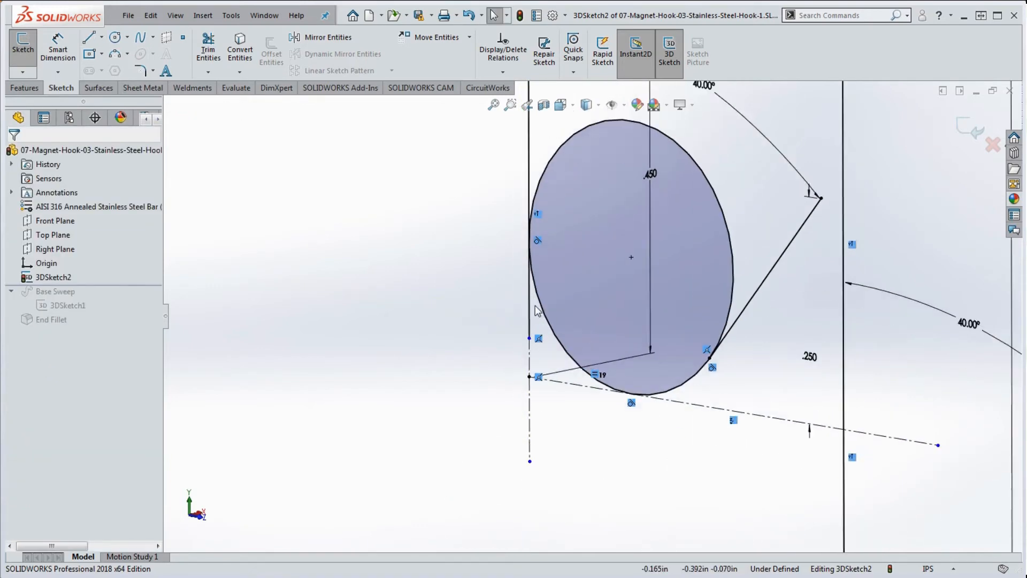
Trim the excess of the new vertical line below its tangent point with the circle
click(208, 48)
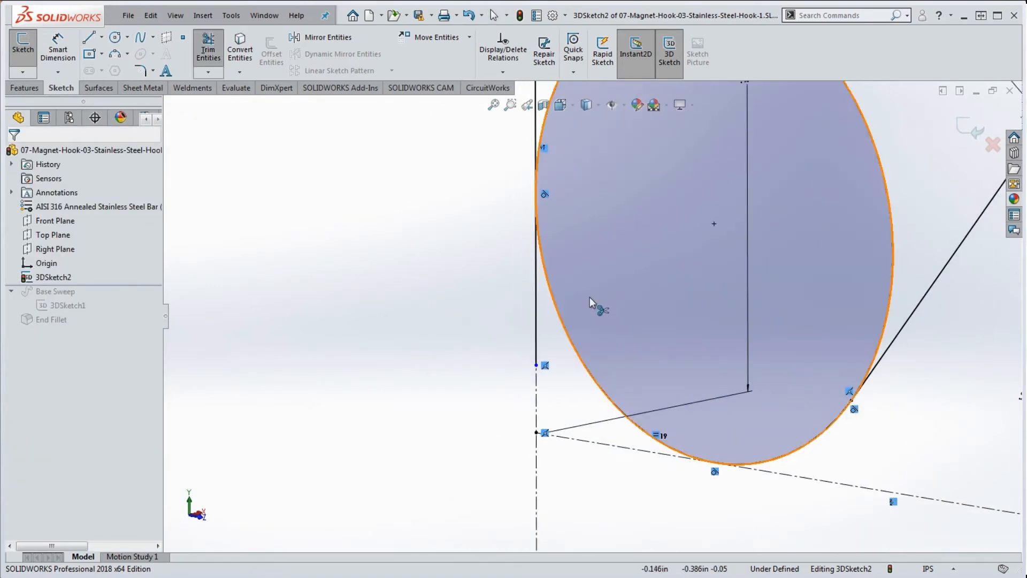
click(538, 322)
scroll(583, 322, up, 5)
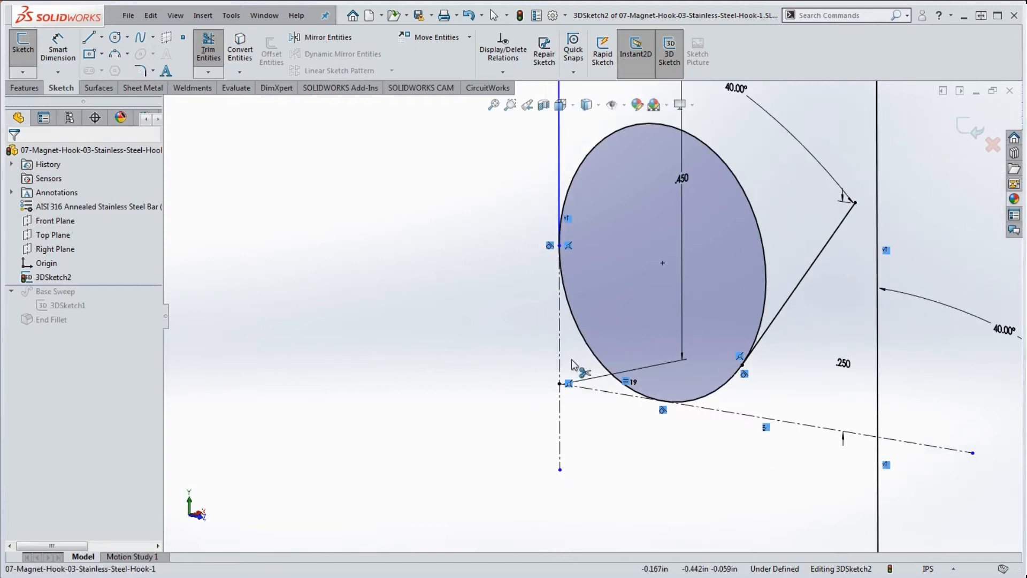
key(Escape)
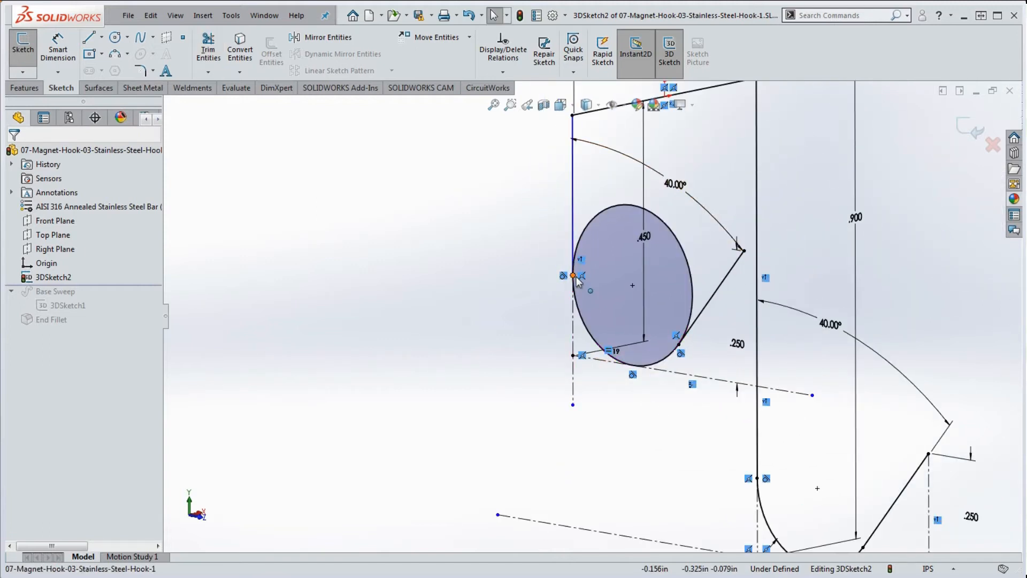
Move the trimmed line's lower end off the tangent point along the circle and constrain the line along Y
drag(573, 275, 583, 231)
click(598, 182)
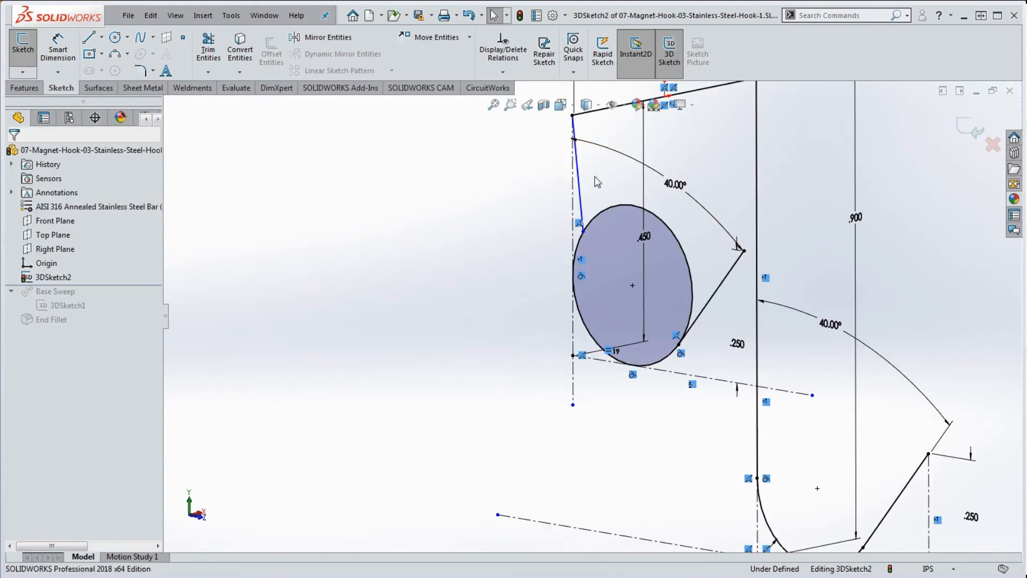
click(582, 200)
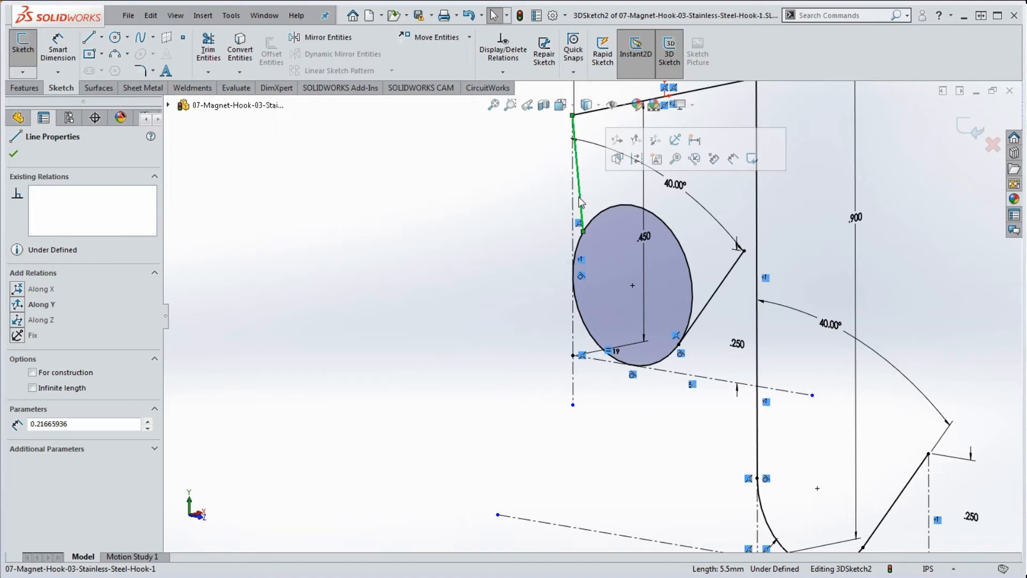
click(17, 305)
click(347, 297)
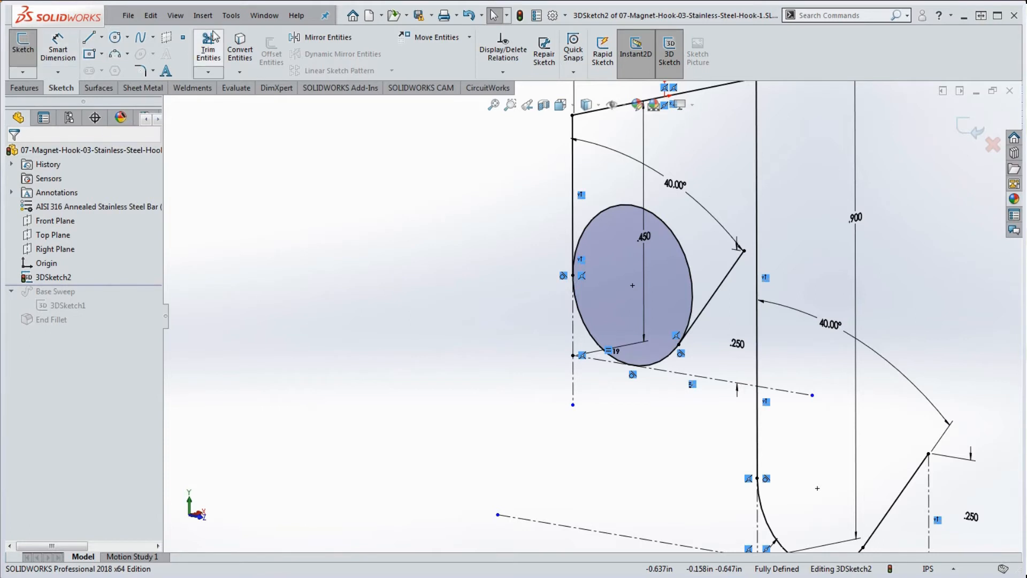
Trim away the upper part of the circle between the vertical line and the slanted line, leaving only the hook's bottom arc
click(208, 49)
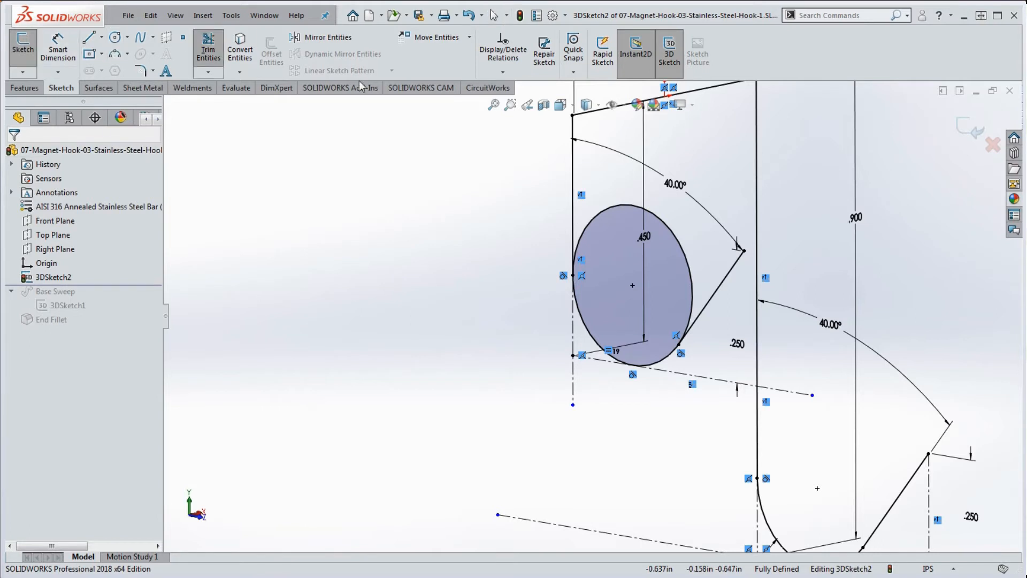
click(684, 238)
scroll(684, 238, up, 3)
mouse_move(741, 323)
middle_down()
mouse_move(762, 321)
mouse_move(727, 330)
mouse_move(743, 310)
middle_up()
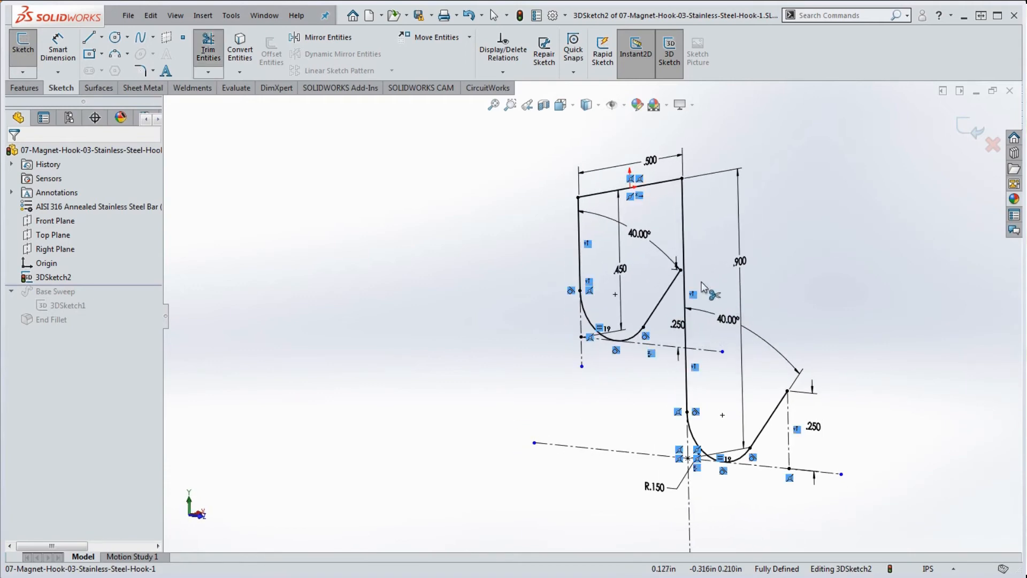
scroll(666, 326, down, 3)
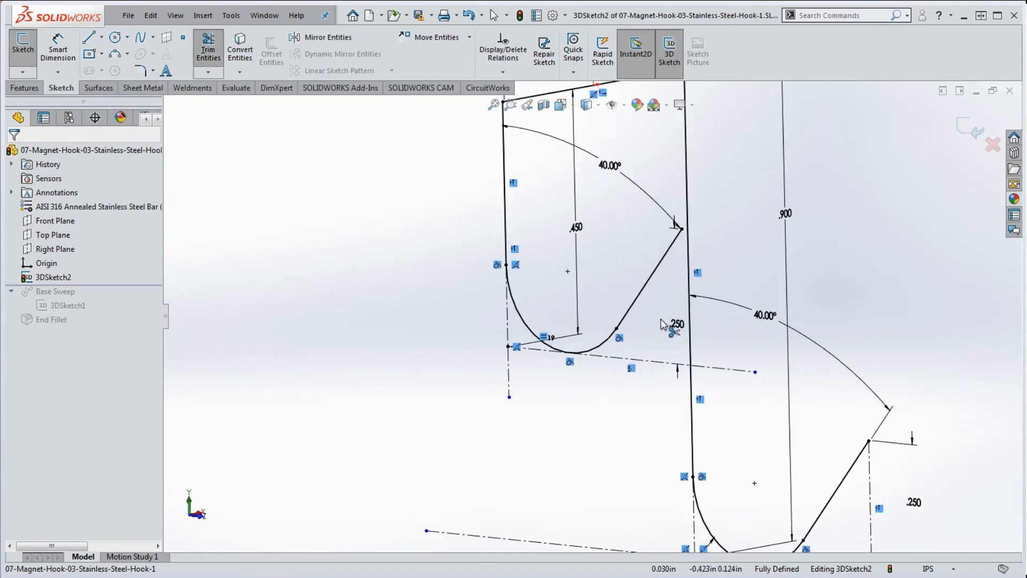
scroll(636, 321, up, 1)
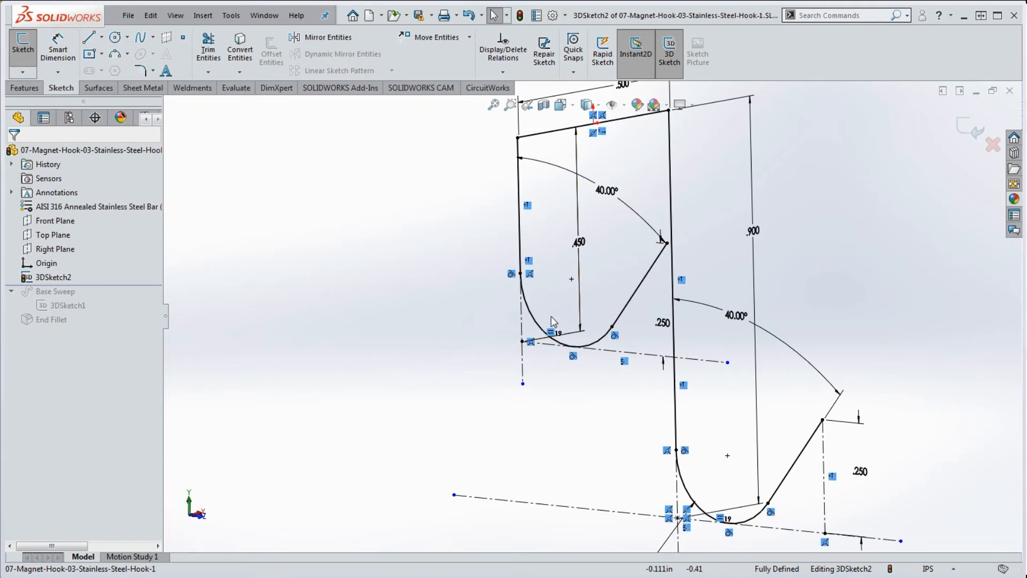
Delete the upper hook's 40 degree angle dimension and make its slanted line equal in length to the lower hook's slanted line
click(638, 214)
key(Escape)
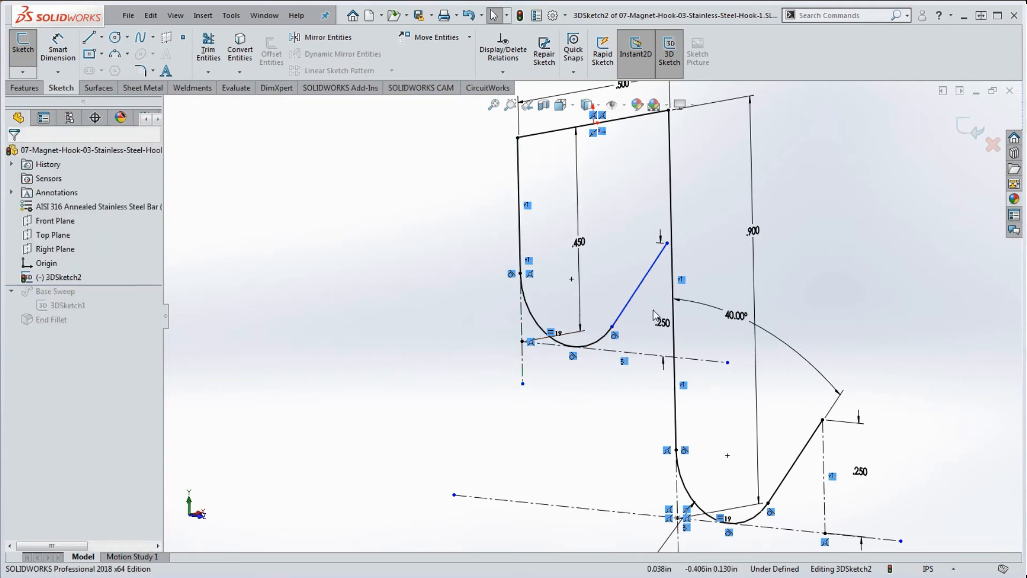
click(638, 287)
ctrl+click(795, 462)
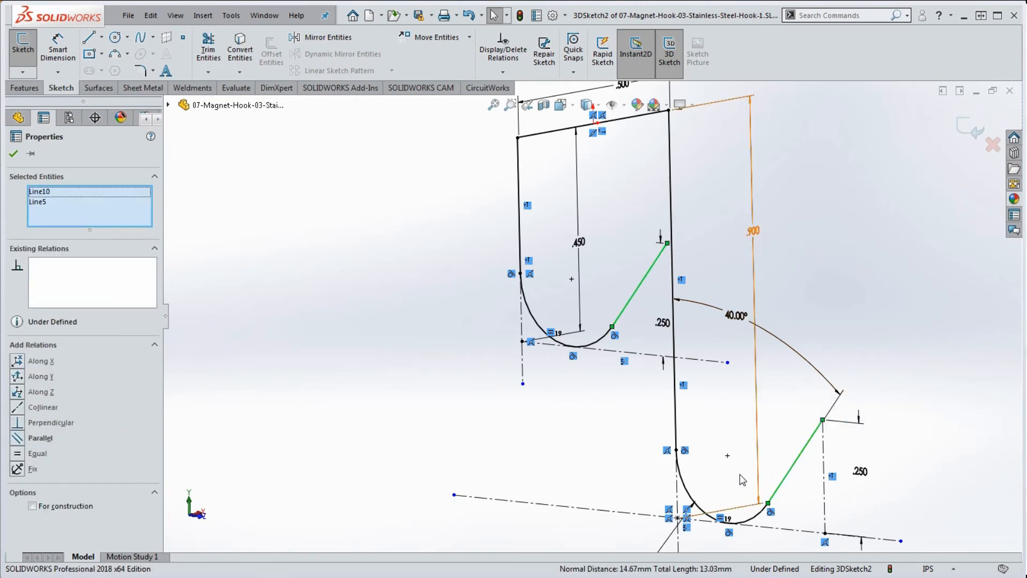
click(18, 455)
click(345, 355)
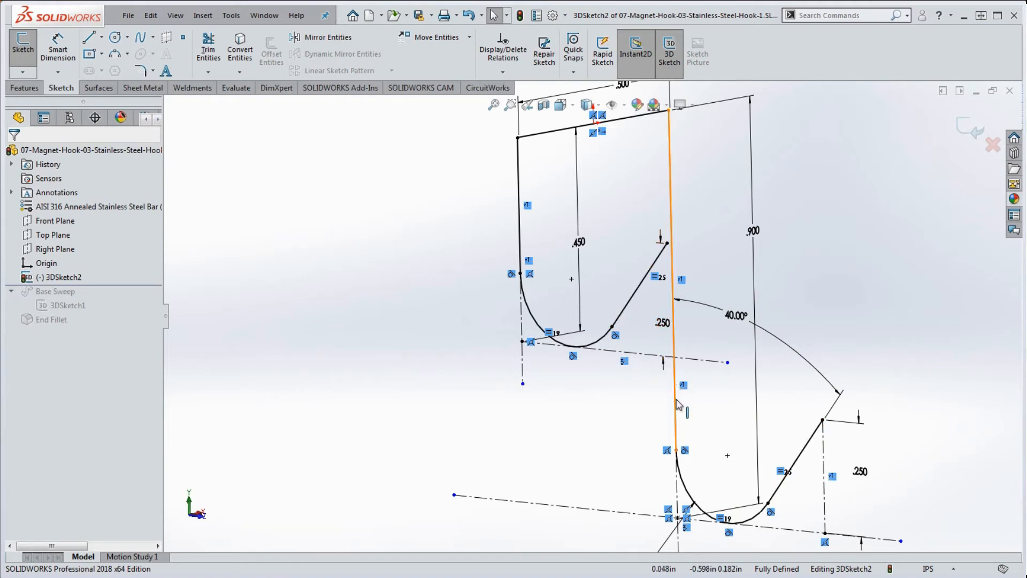
Delete the upper hook's .250 in height dimension and move the slanted line's free end slightly lower
click(663, 368)
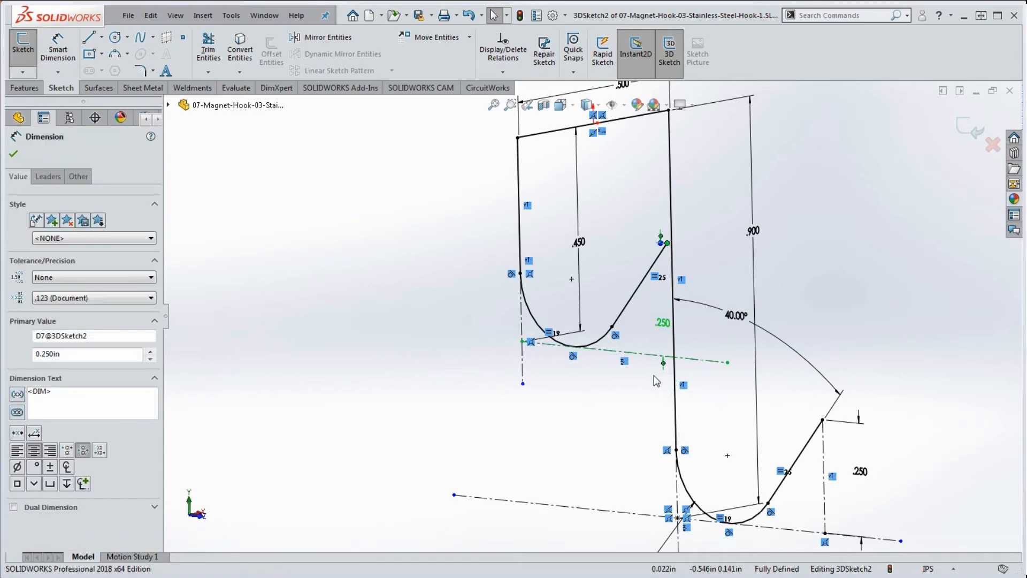
key(Delete)
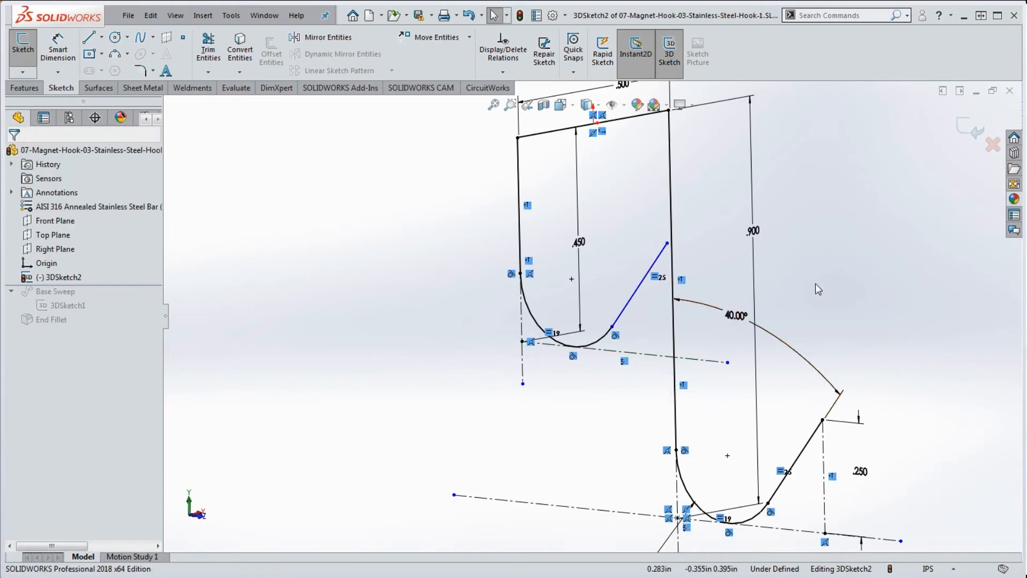
middle_drag(704, 260, 660, 261)
mouse_move(645, 256)
mouse_down()
mouse_move(651, 282)
mouse_move(648, 271)
mouse_up()
click(649, 405)
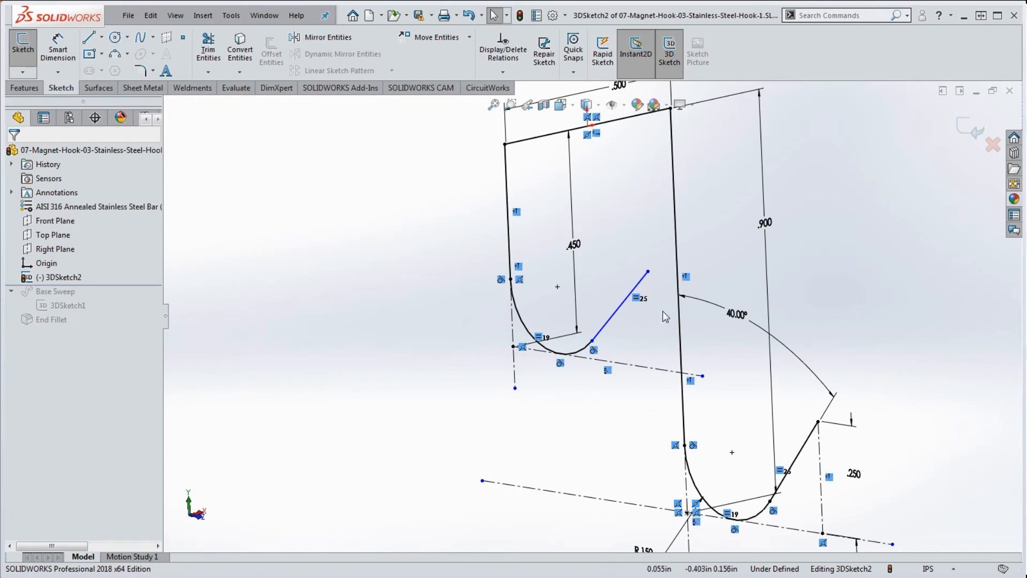
Make the upper hook's slanted line parallel to the lower hook's slanted line
click(619, 312)
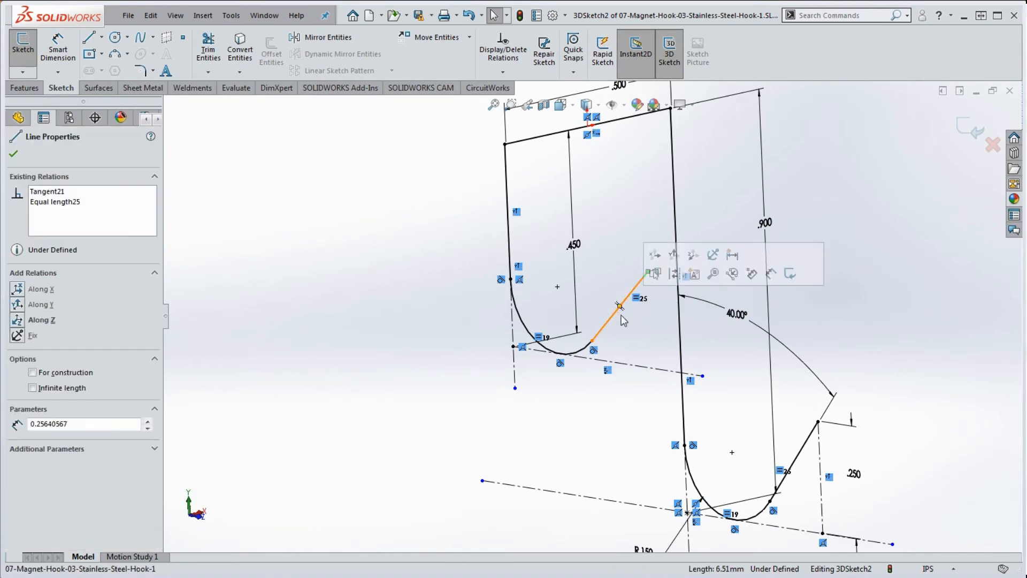
ctrl+click(806, 455)
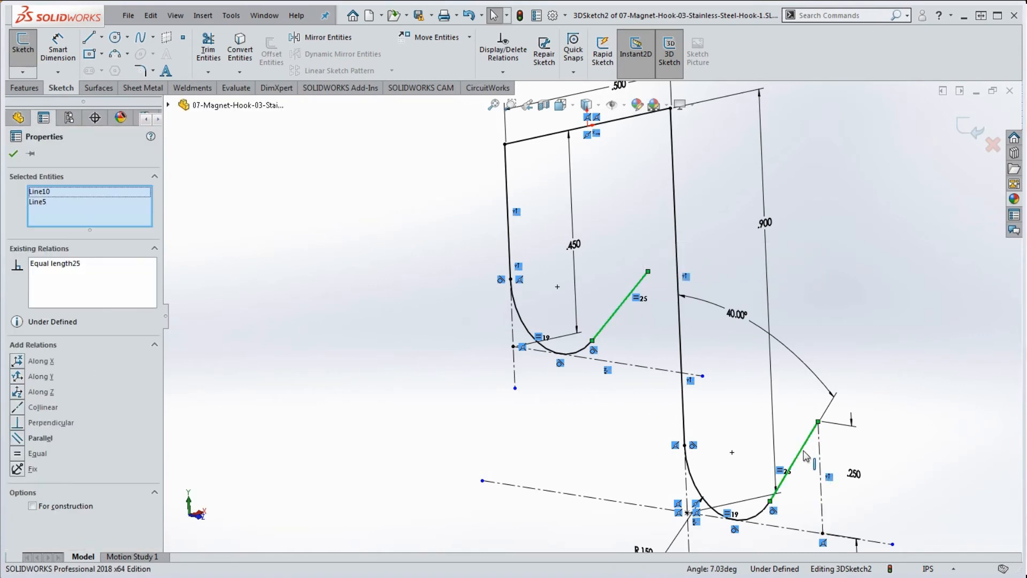
click(18, 438)
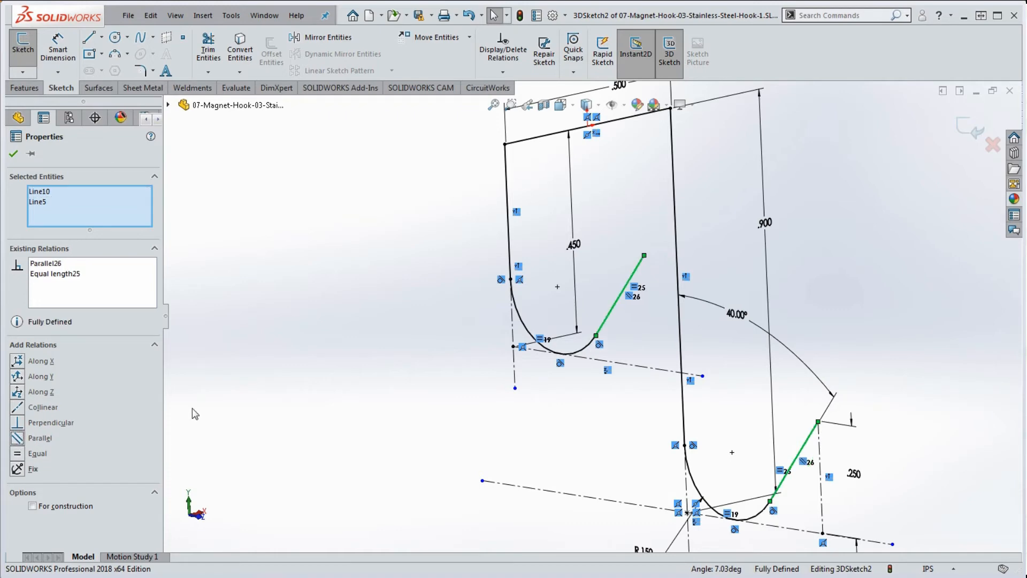
click(251, 392)
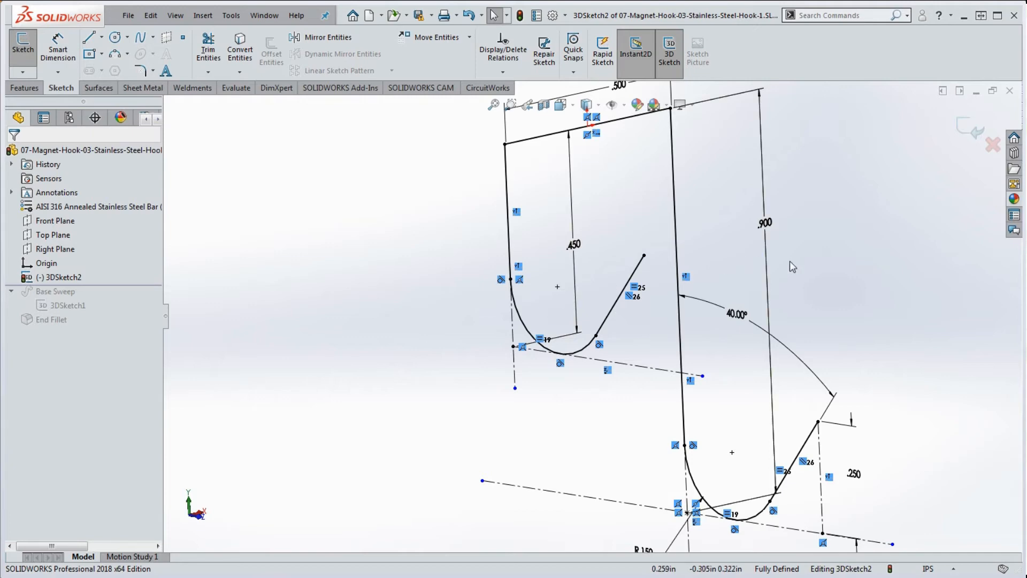
Round both top corners of the hook path with 0.100 in sketch fillets, accepting the relation changes, and rebuild to exit the 3D sketch
key(f)
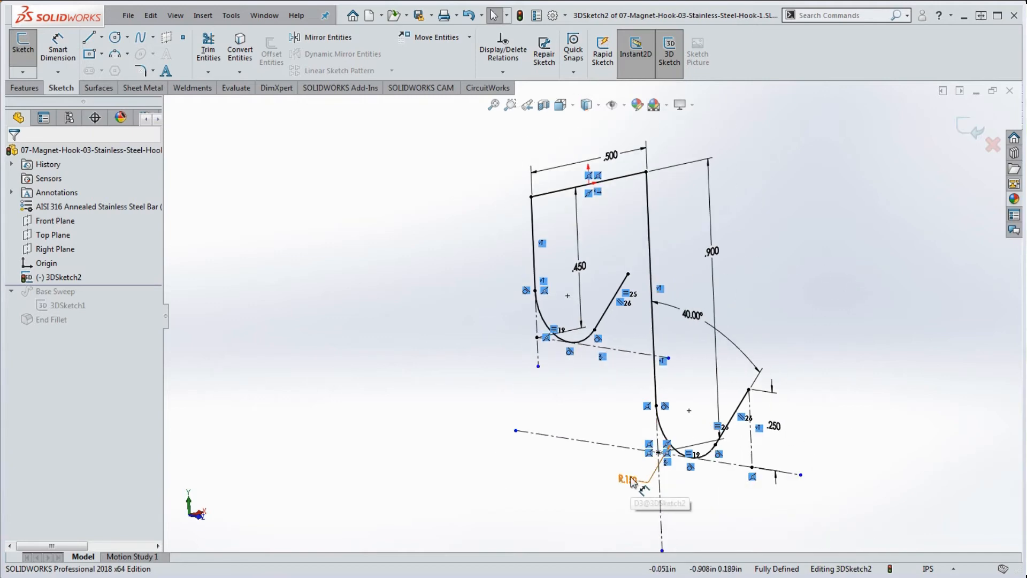
middle_drag(628, 322, 627, 325)
scroll(603, 317, down, 5)
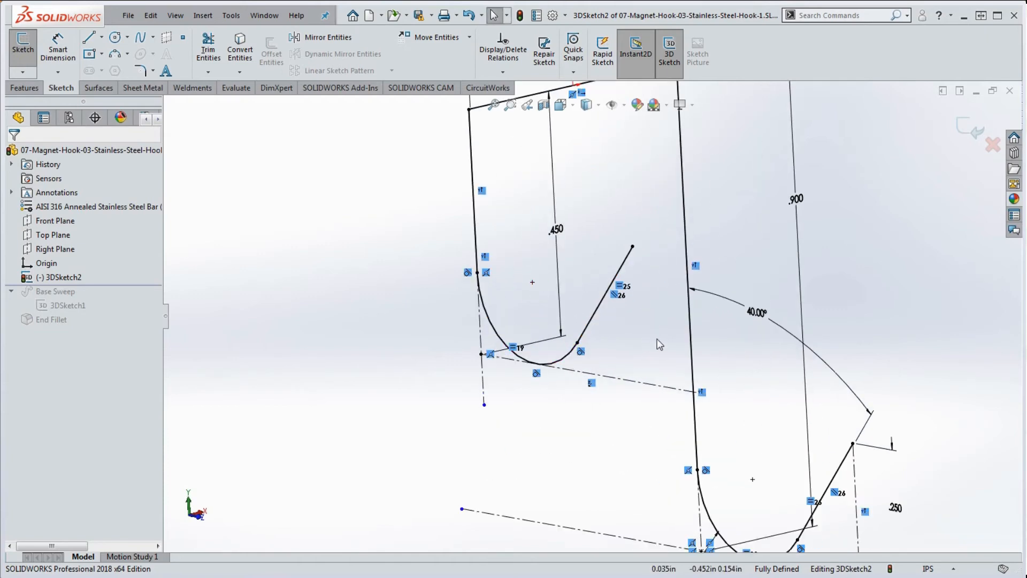
scroll(657, 338, up, 3)
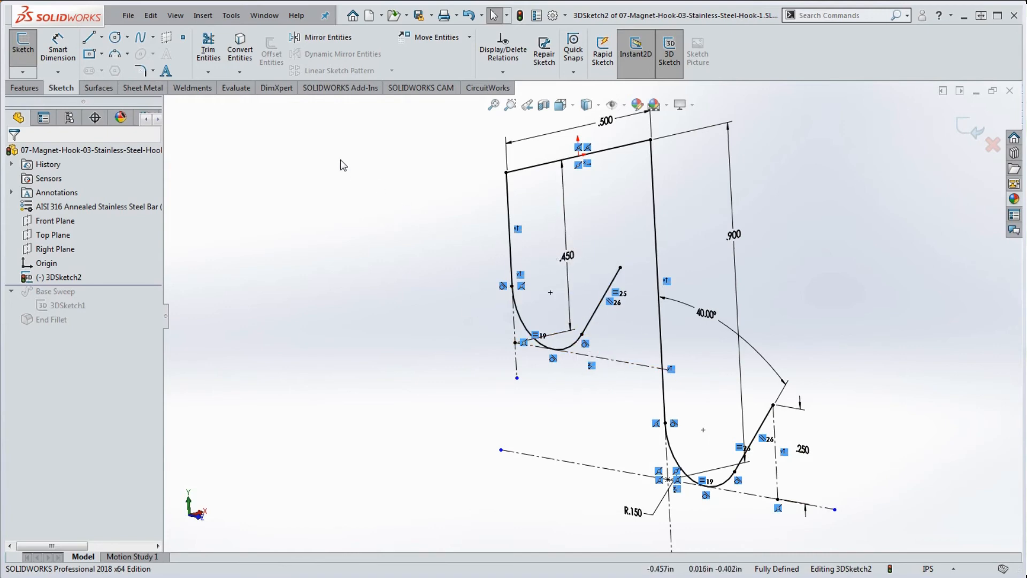
click(142, 71)
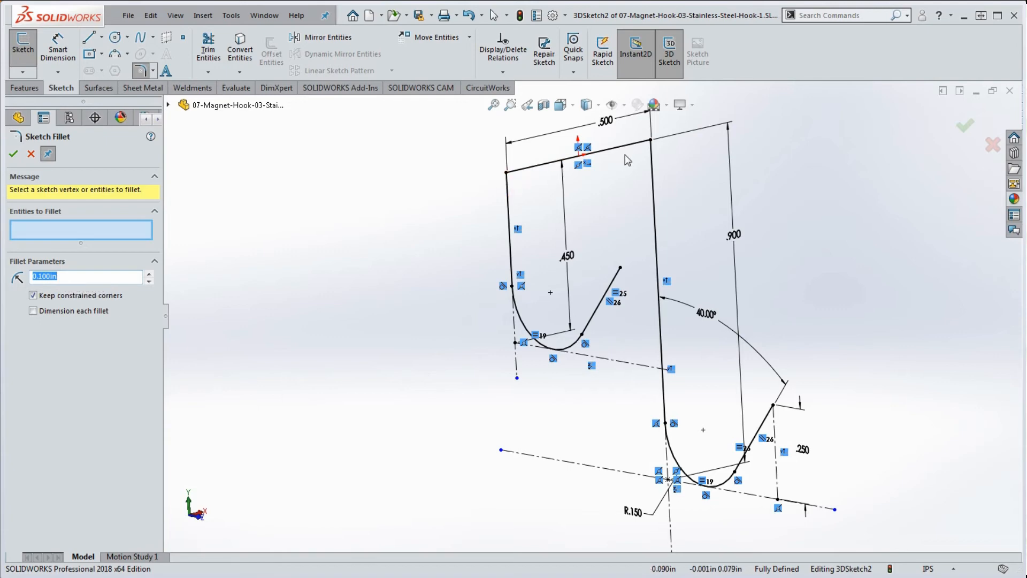
click(507, 172)
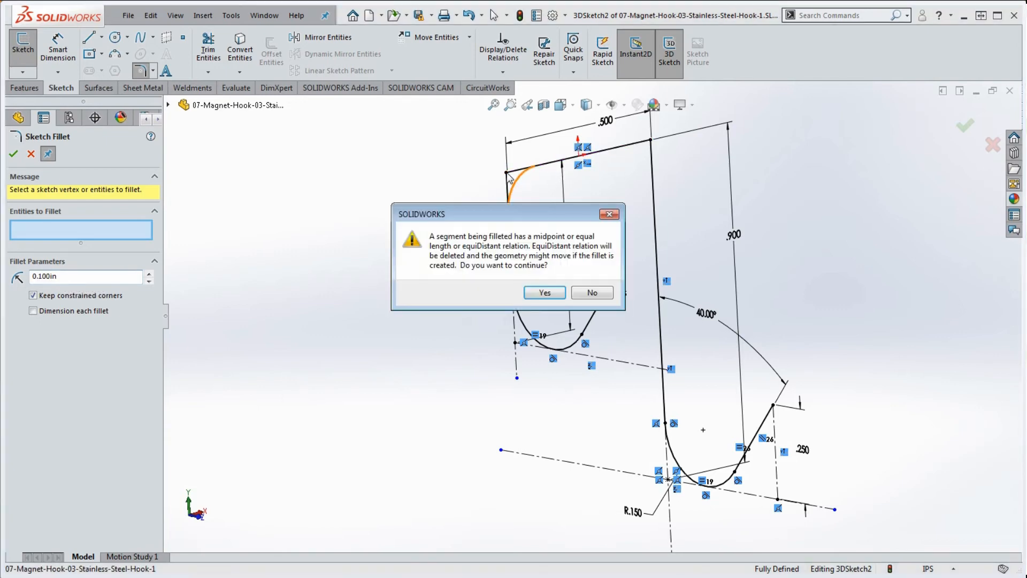
click(549, 295)
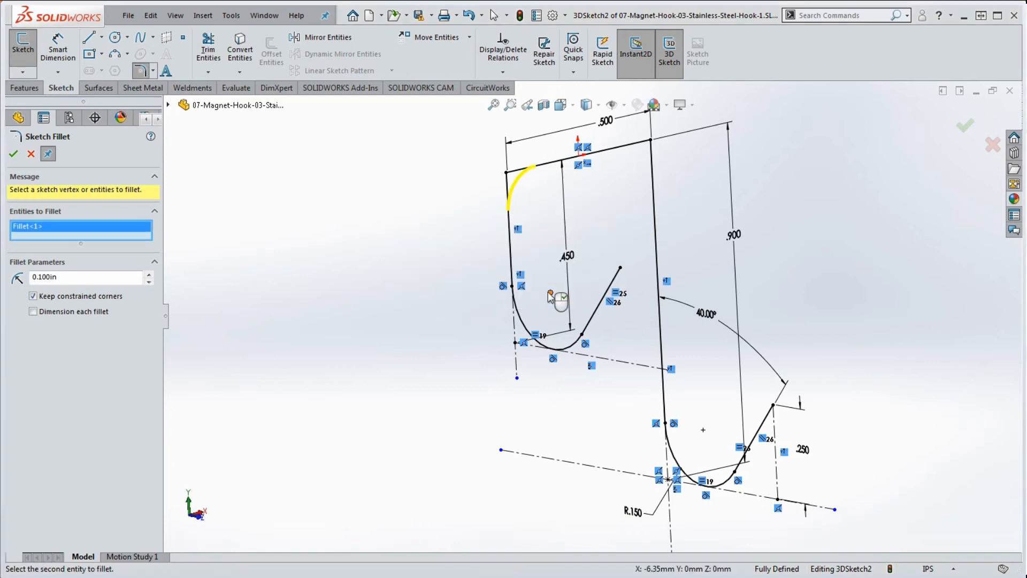
click(651, 140)
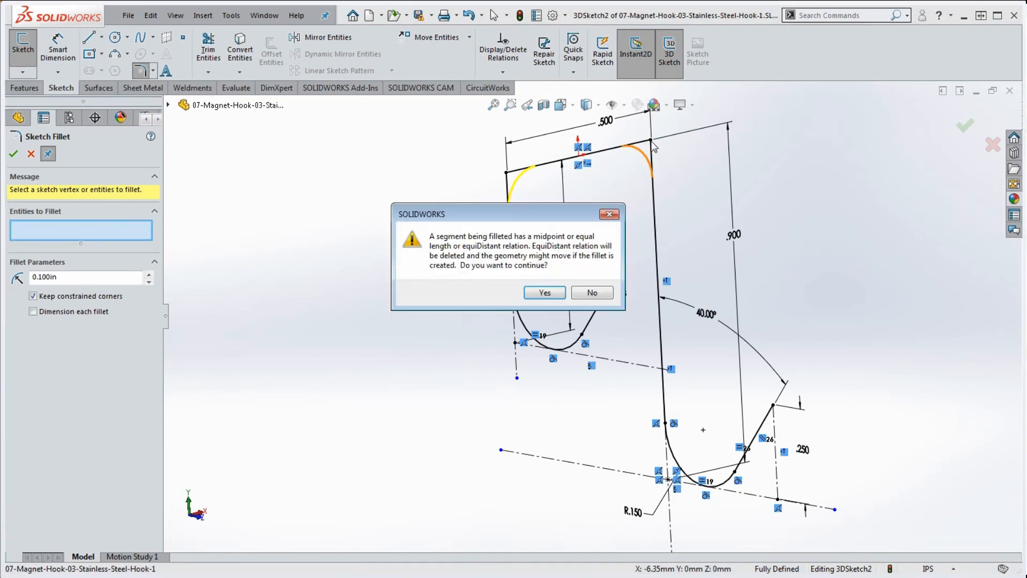
click(545, 294)
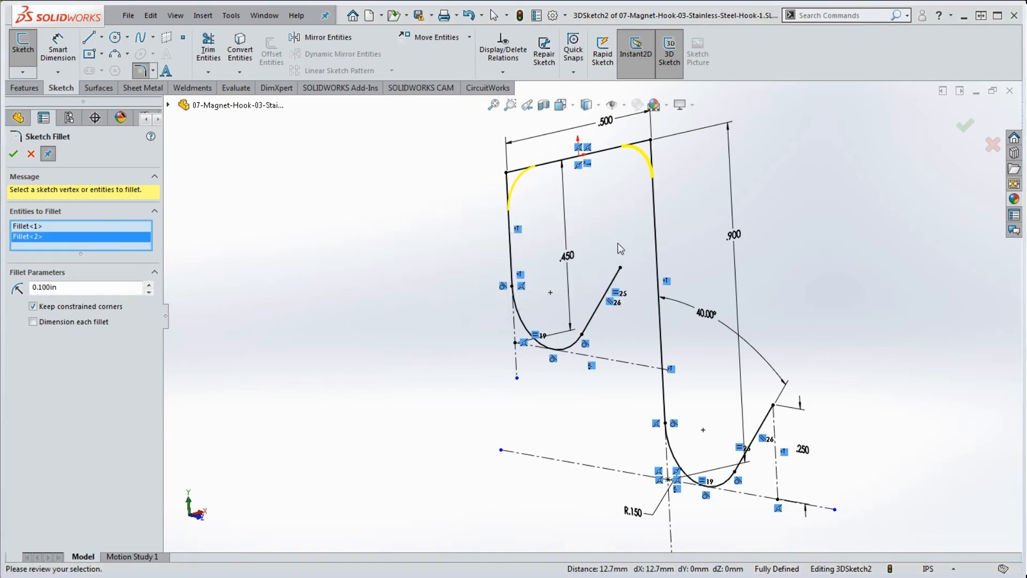
click(14, 155)
mouse_move(637, 343)
middle_down()
mouse_move(660, 351)
mouse_move(660, 363)
mouse_move(558, 352)
mouse_move(550, 367)
mouse_move(551, 340)
mouse_move(548, 367)
mouse_move(636, 361)
middle_up()
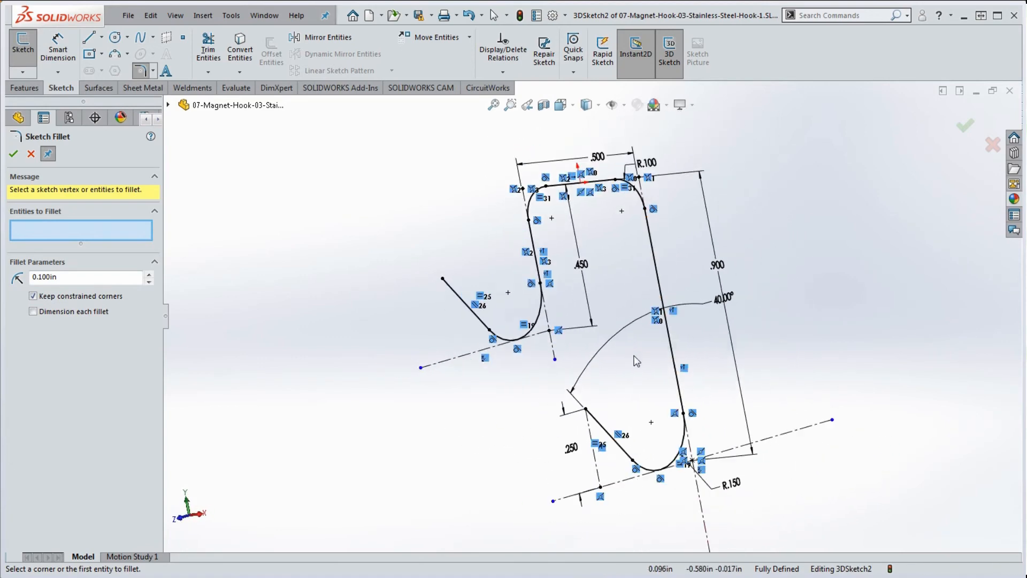
scroll(637, 362, up, 2)
mouse_move(605, 330)
middle_down()
mouse_move(596, 323)
mouse_move(622, 300)
mouse_move(615, 269)
middle_up()
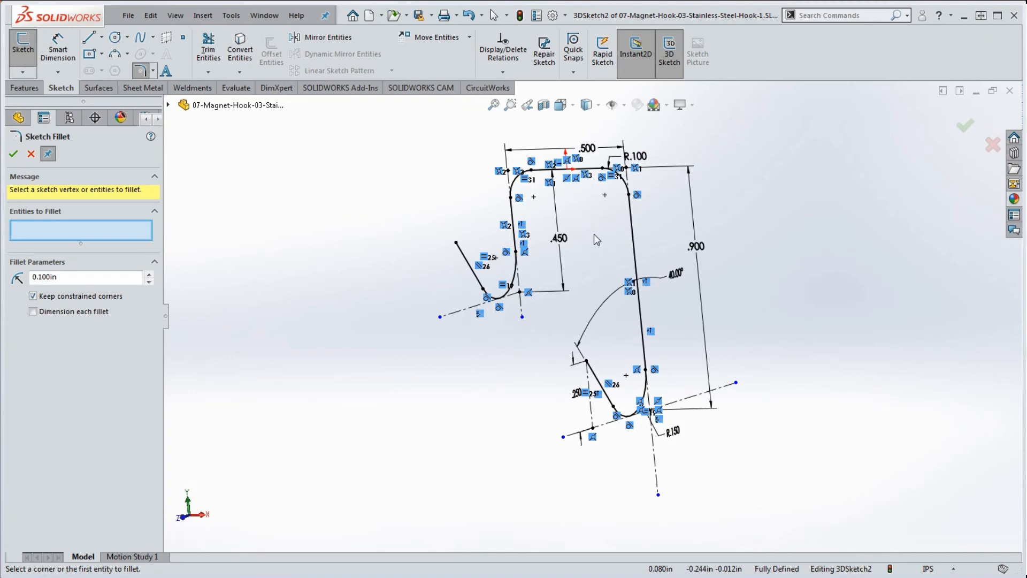
click(13, 154)
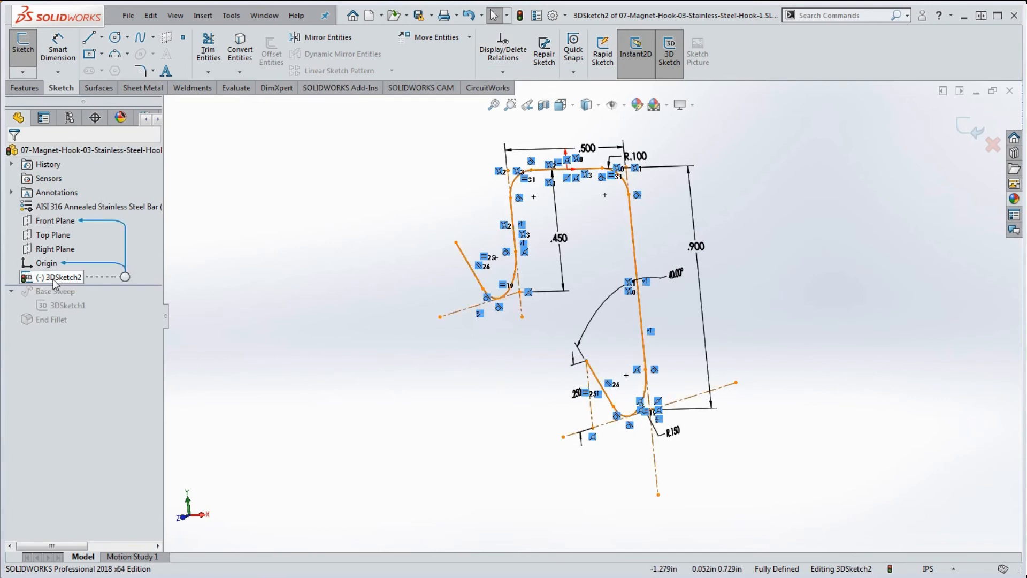
click(520, 16)
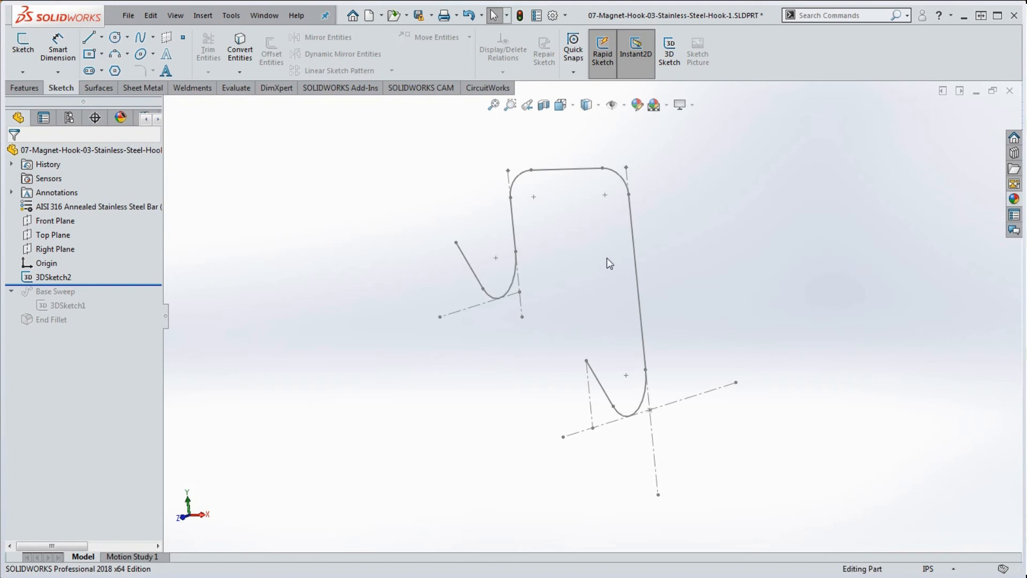
Create a swept boss along the finished 3D sketch path using a circular profile with a 0.120 in diameter
mouse_move(679, 303)
middle_down()
mouse_move(666, 298)
mouse_move(678, 306)
middle_up()
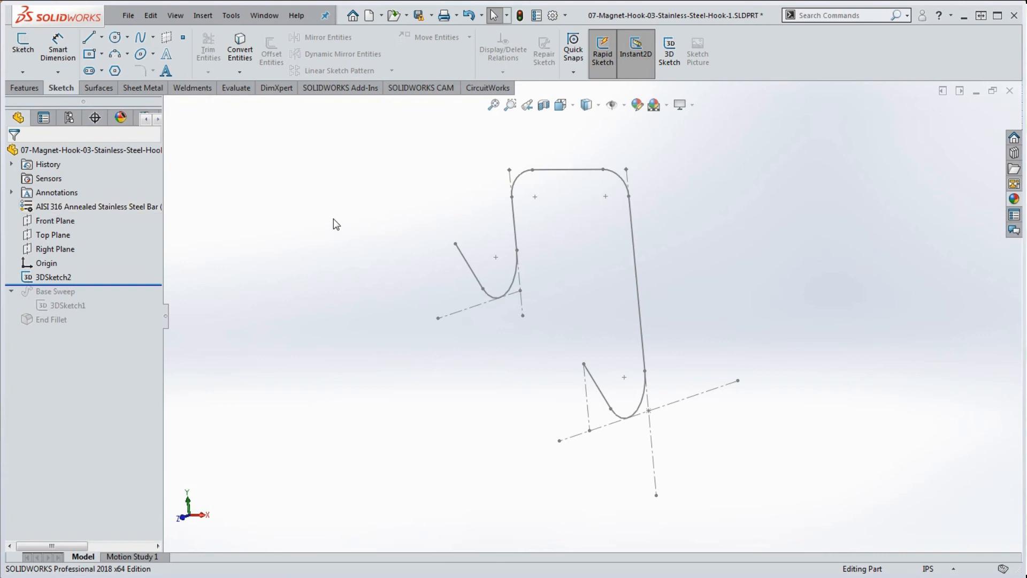
middle_drag(356, 213, 359, 208)
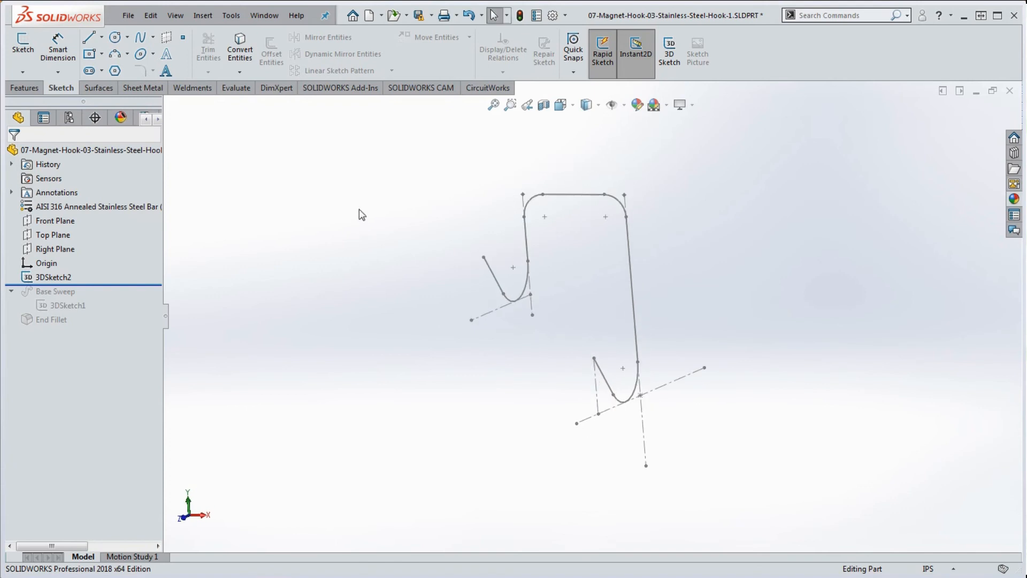
click(27, 87)
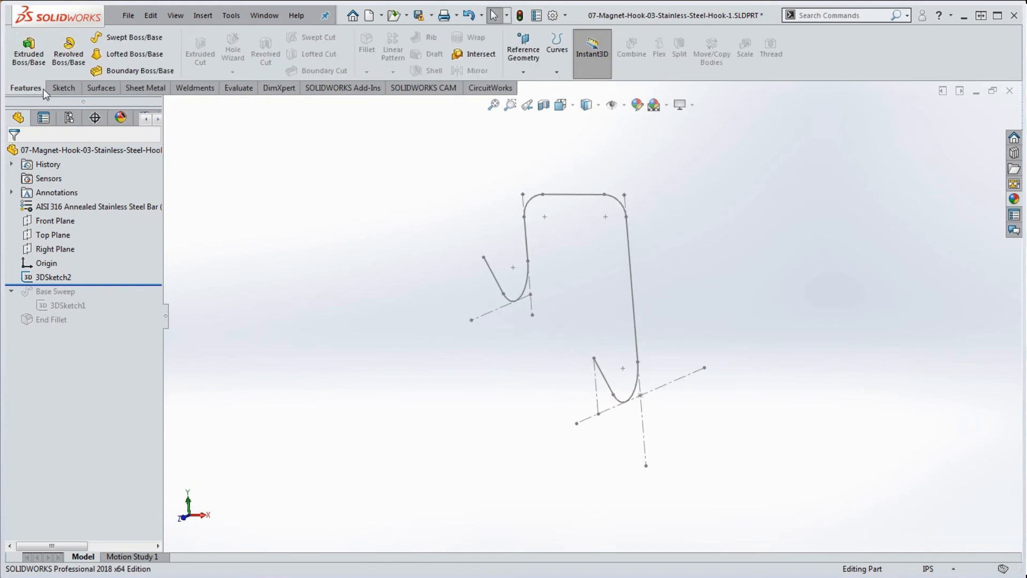
click(145, 40)
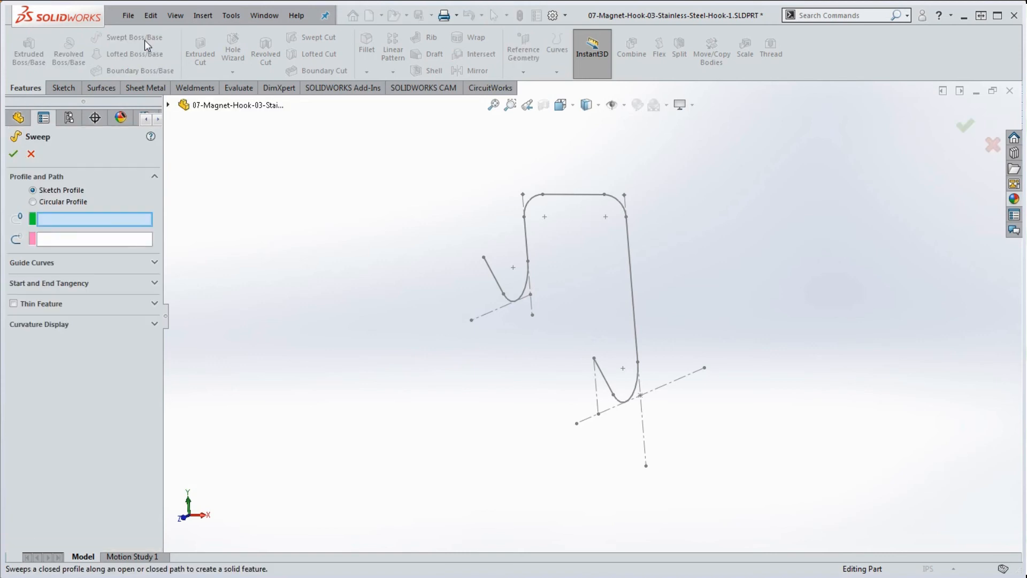
click(34, 202)
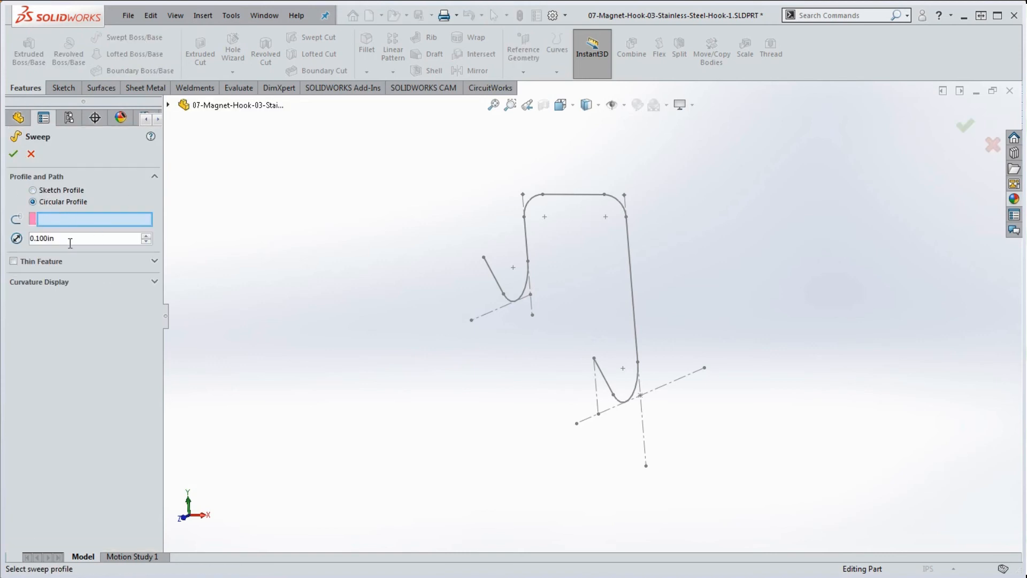
drag(70, 243, 24, 240)
text(.12)
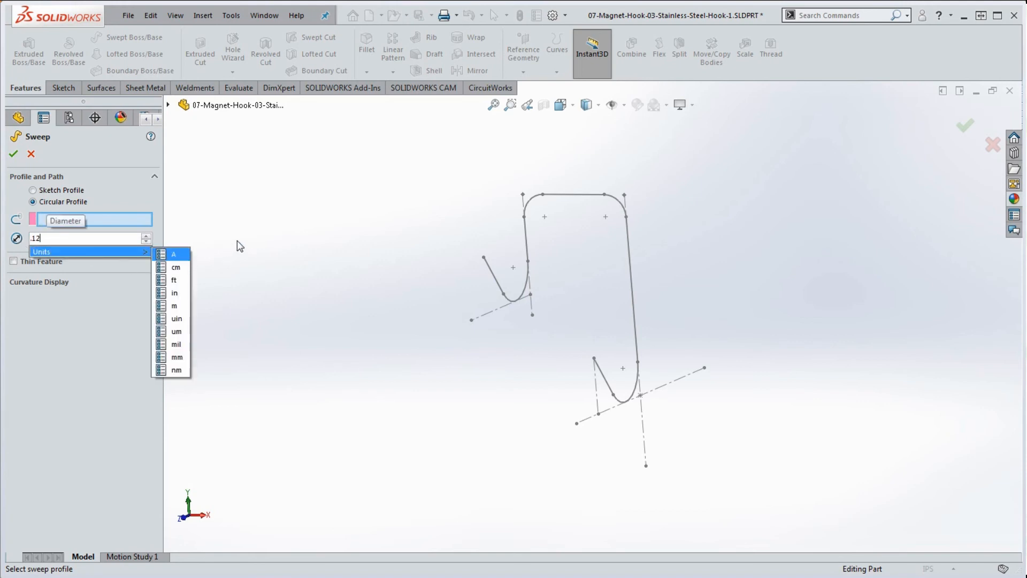
key(Return)
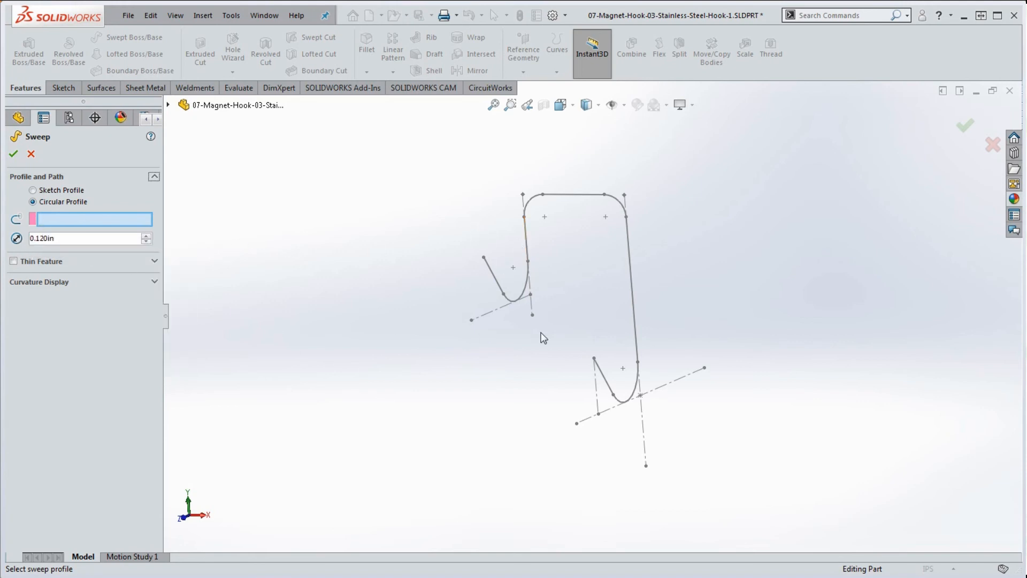
click(610, 379)
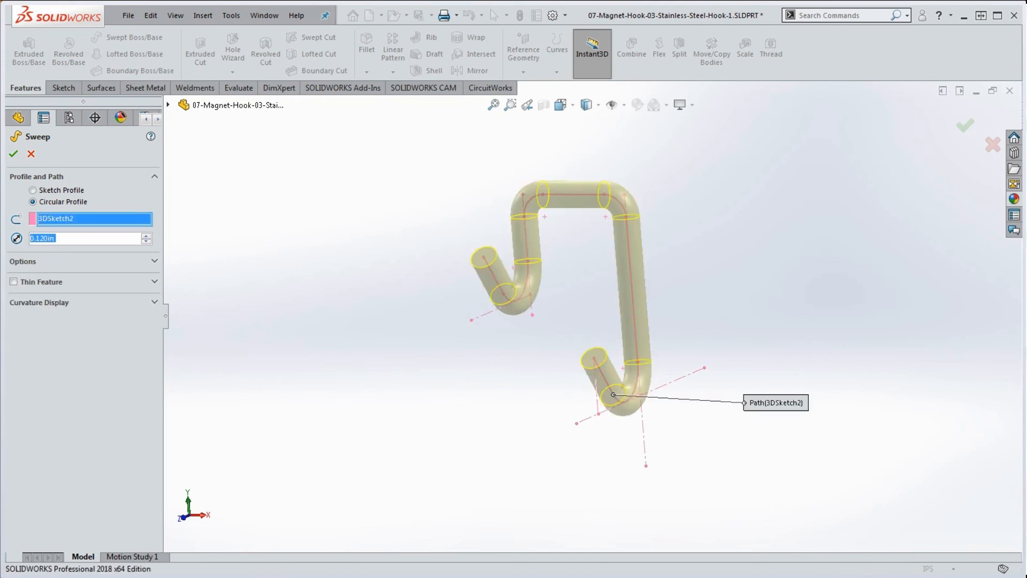
click(14, 154)
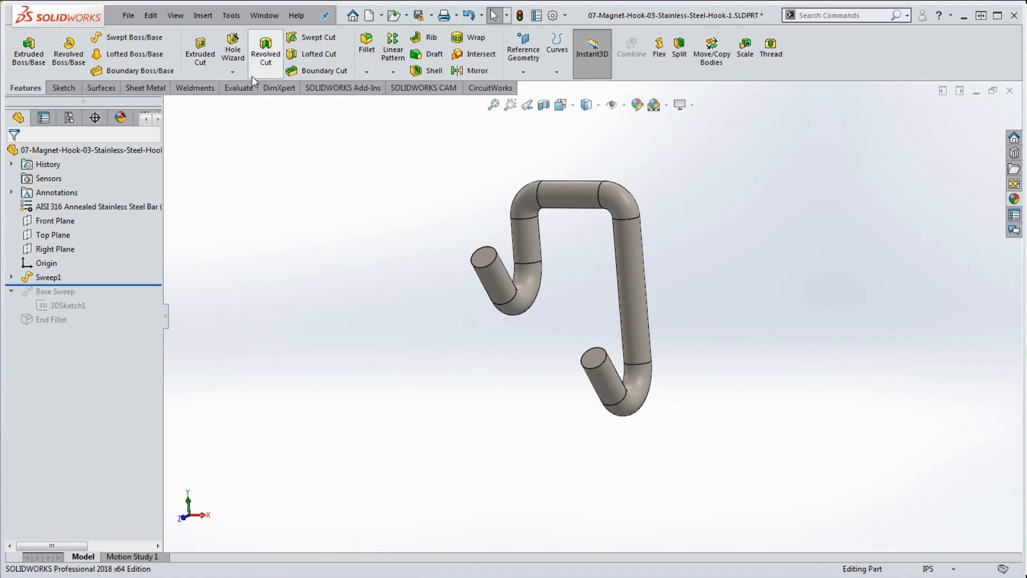
Fillet the circular end edges of the upper and lower hooks with a 0.050 in radius
click(367, 46)
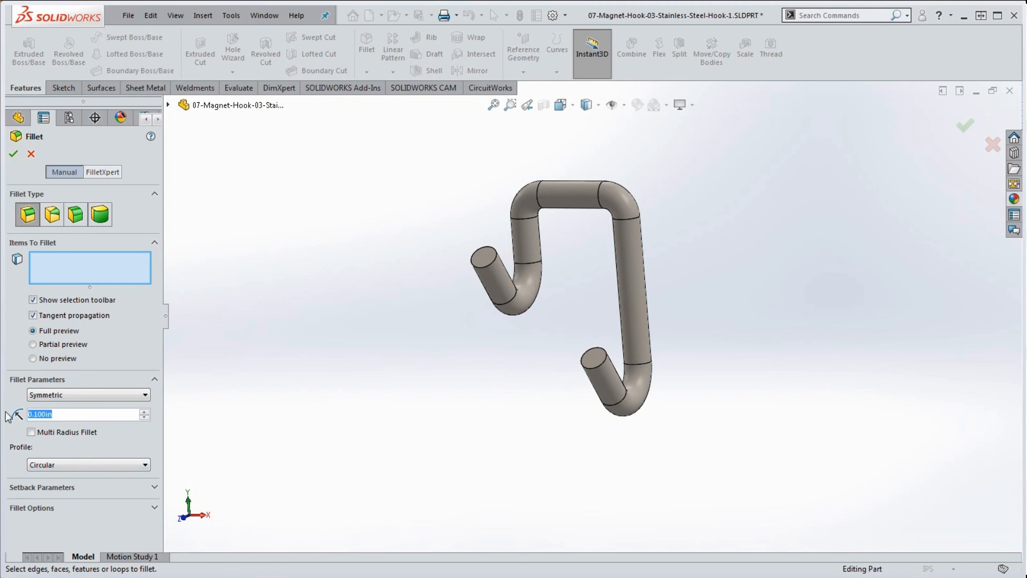
text(.05)
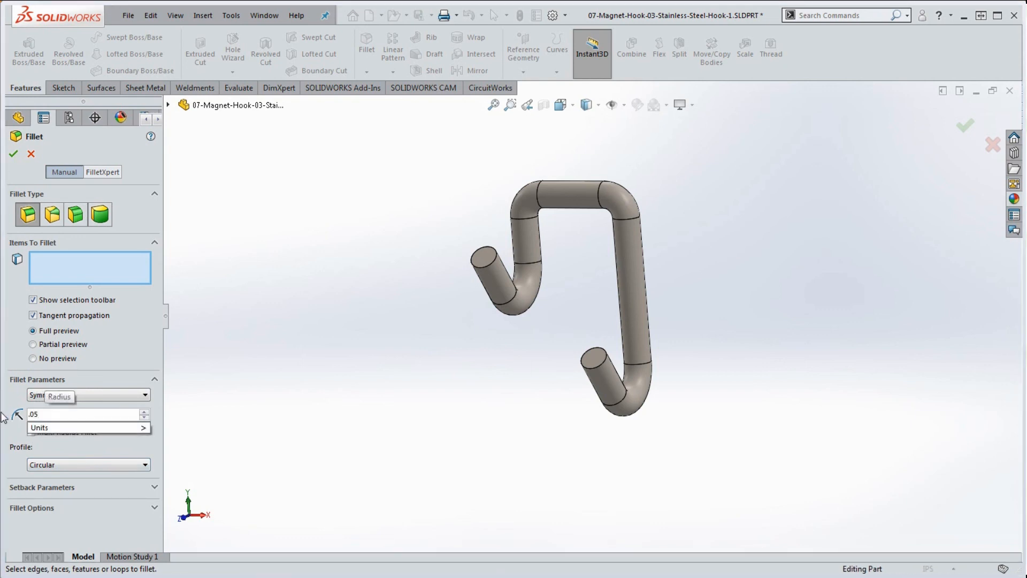
click(490, 264)
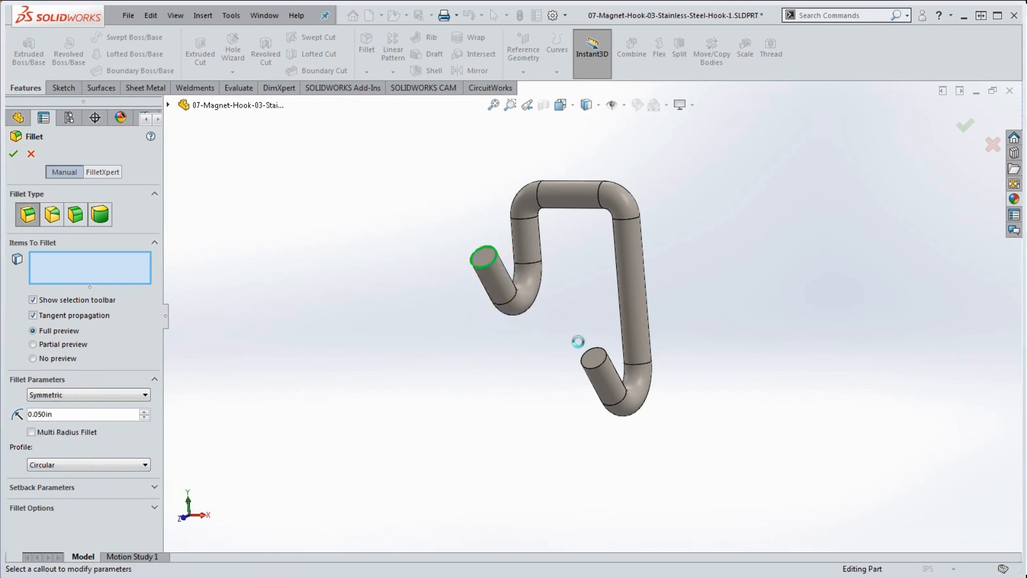
click(602, 365)
click(13, 154)
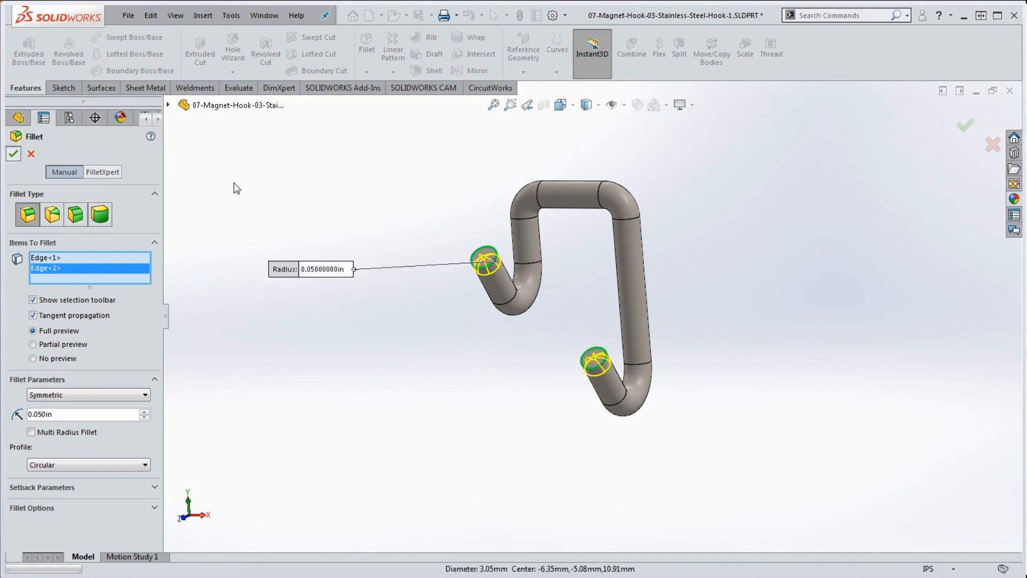
click(245, 179)
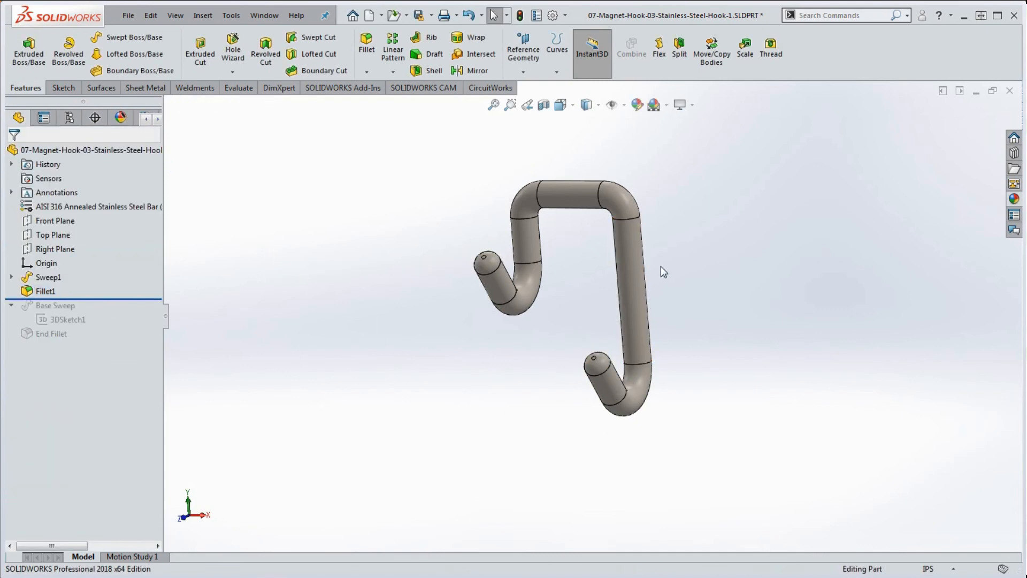
mouse_move(737, 249)
middle_down()
mouse_move(729, 282)
mouse_move(730, 224)
mouse_move(731, 244)
middle_up()
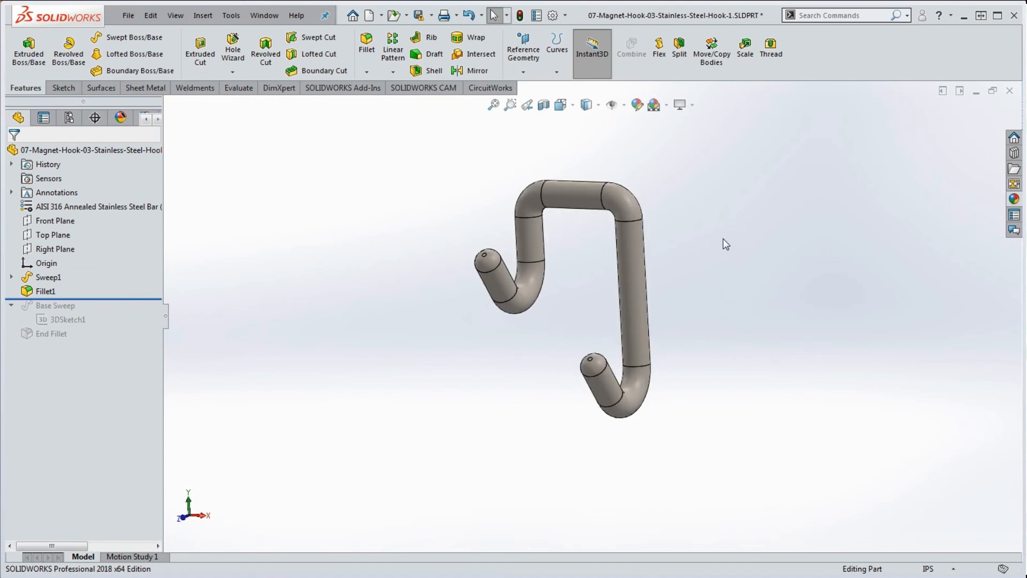